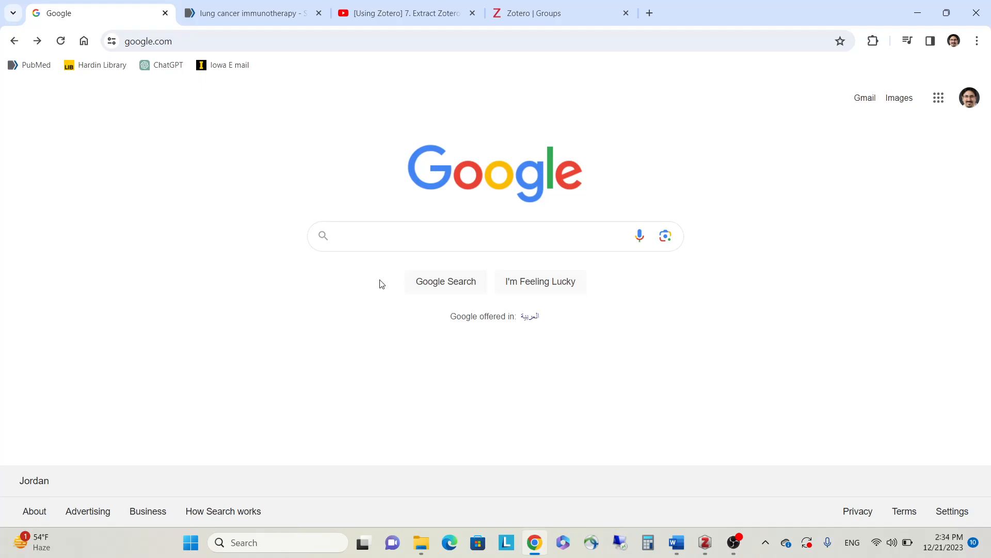
Search Google for "zotero".
{"action": "left_click", "coordinate": [412, 248]}
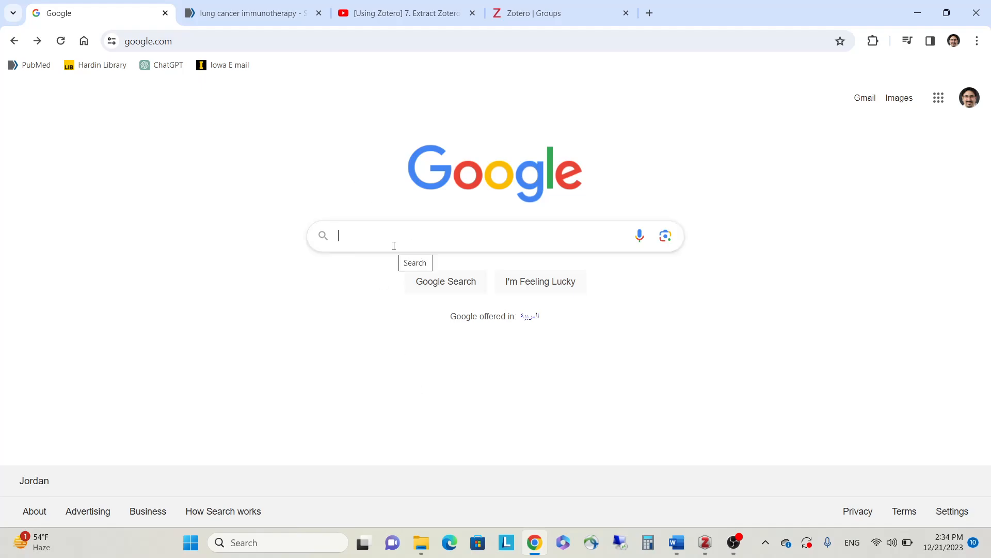
{"action": "type", "text": "zoter"}
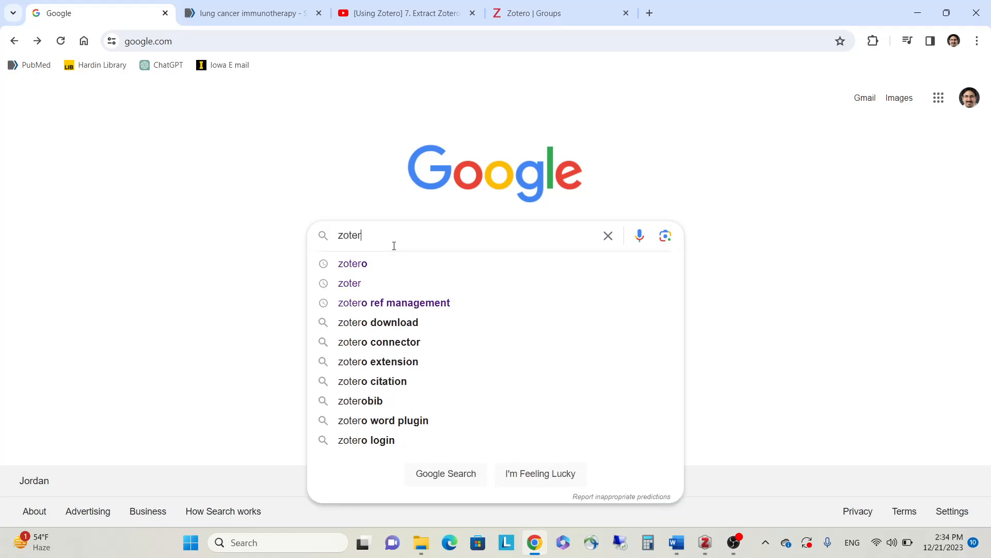
{"action": "type", "text": "o"}
{"action": "key", "text": "Return"}
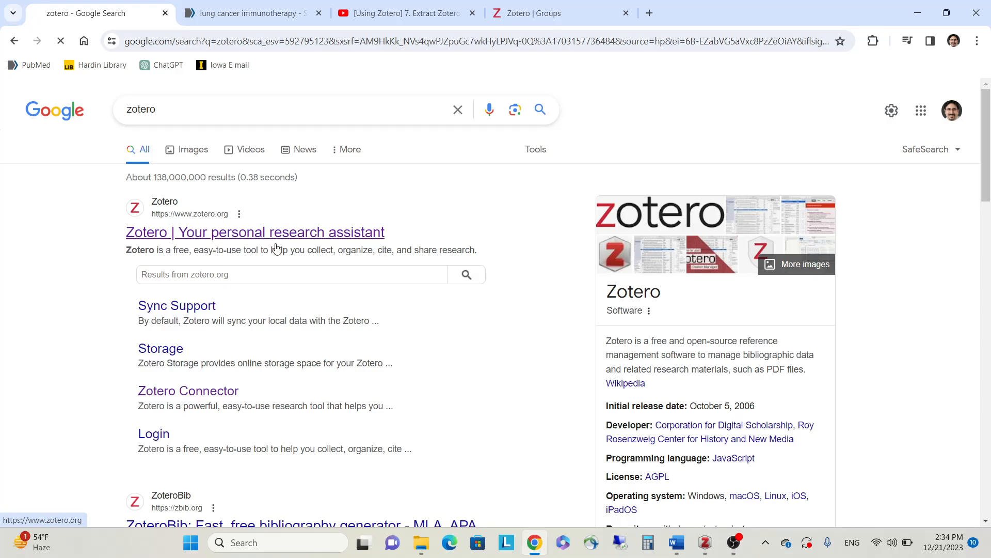
Open the official Zotero website and view the desktop app and Chrome Connector options on its download page.
{"action": "left_click", "coordinate": [276, 246]}
{"action": "scroll", "coordinate": [464, 331], "scroll_direction": "down", "scroll_amount": 1}
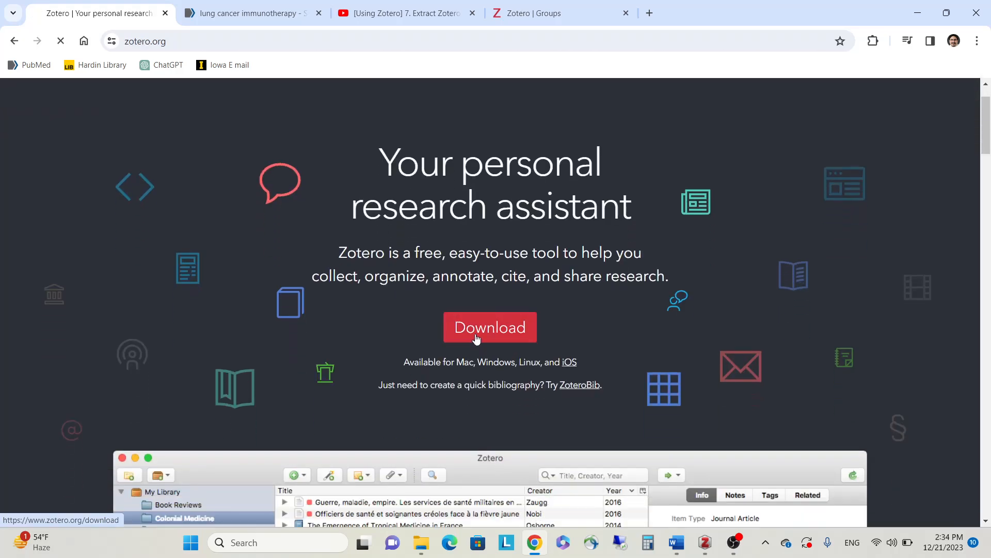
{"action": "left_click", "coordinate": [476, 338]}
{"action": "scroll", "coordinate": [441, 289], "scroll_direction": "down", "scroll_amount": 1}
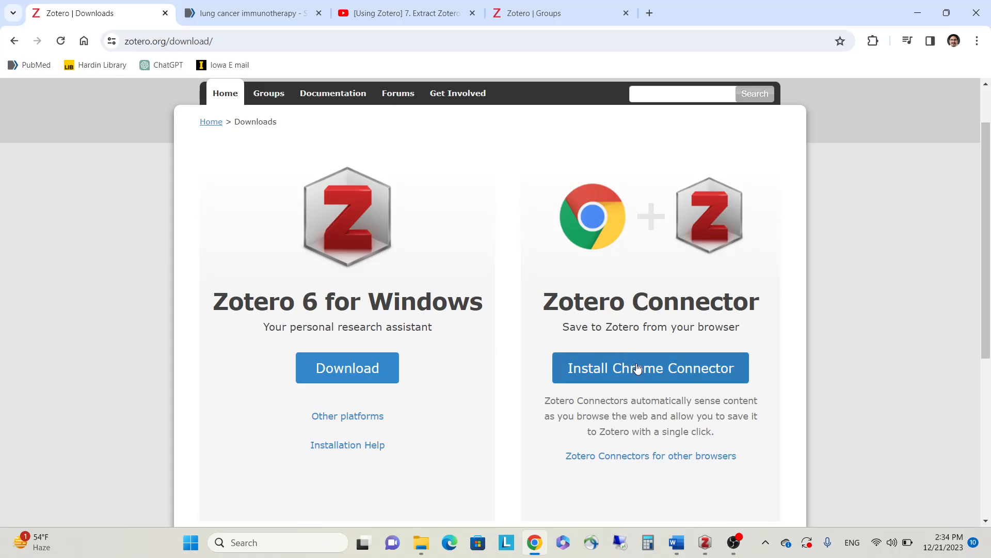
{"action": "scroll", "coordinate": [467, 406], "scroll_direction": "down", "scroll_amount": 1}
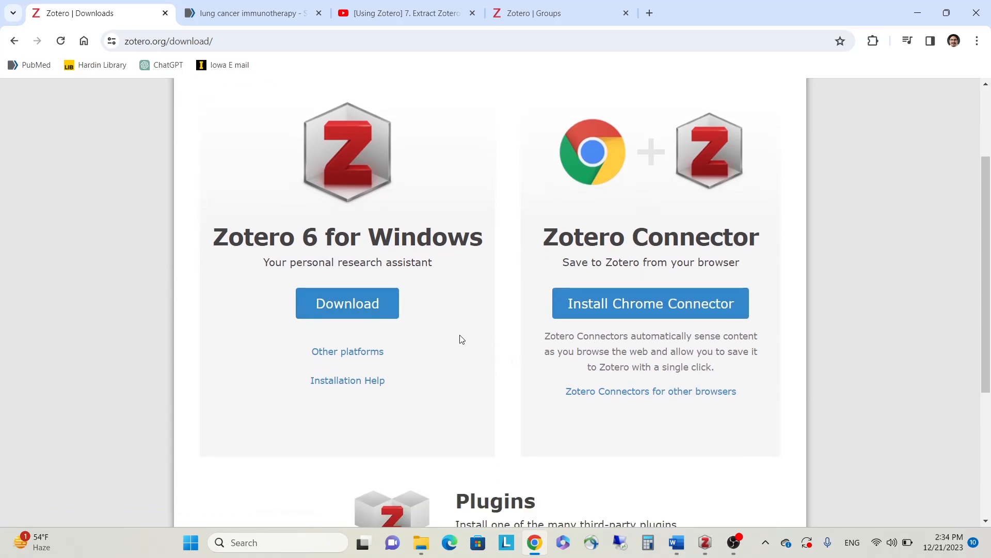
Switch to the Zotero desktop app to view its library, and to Word to view the Zotero citation tools.
{"action": "left_click", "coordinate": [708, 548]}
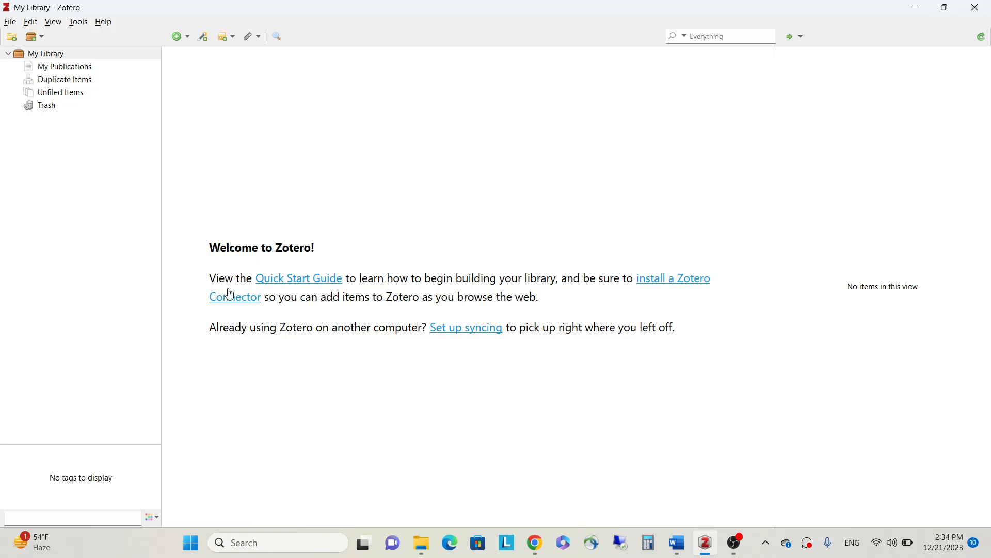
{"action": "left_click", "coordinate": [676, 552]}
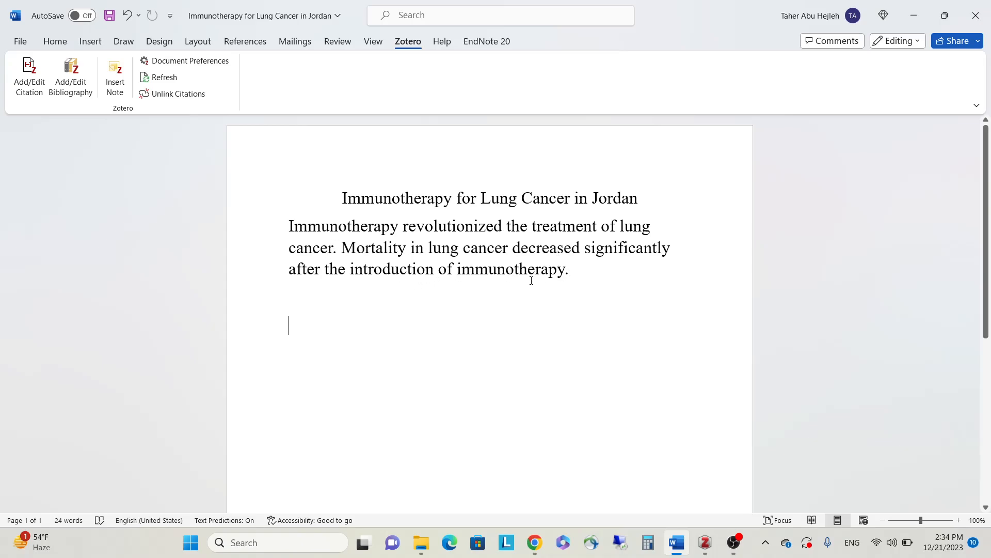
Switch to Zotero and create a new collection named "lung cancer" in My Library.
{"action": "left_click", "coordinate": [705, 542]}
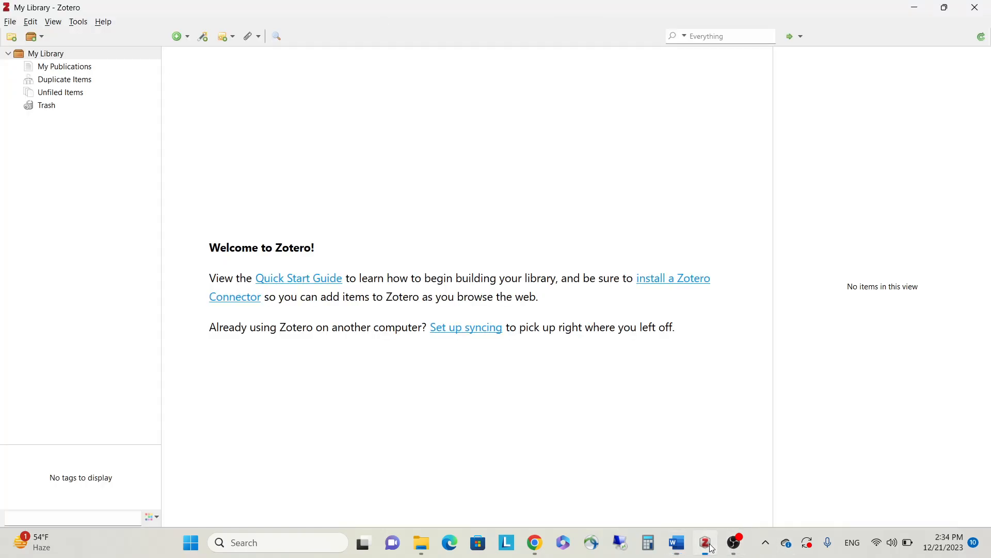
{"action": "left_click", "coordinate": [55, 54]}
{"action": "right_click", "coordinate": [59, 54]}
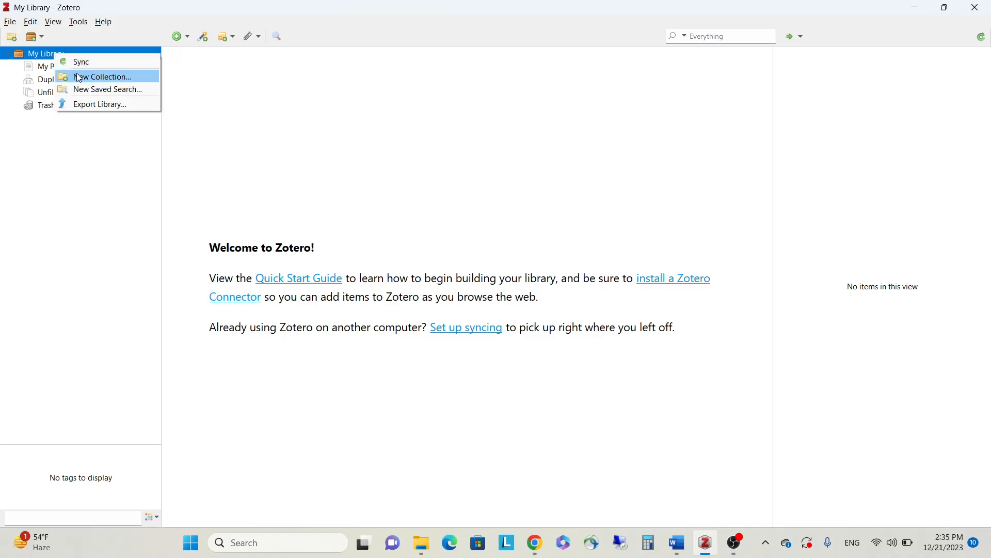
{"action": "left_click", "coordinate": [80, 76]}
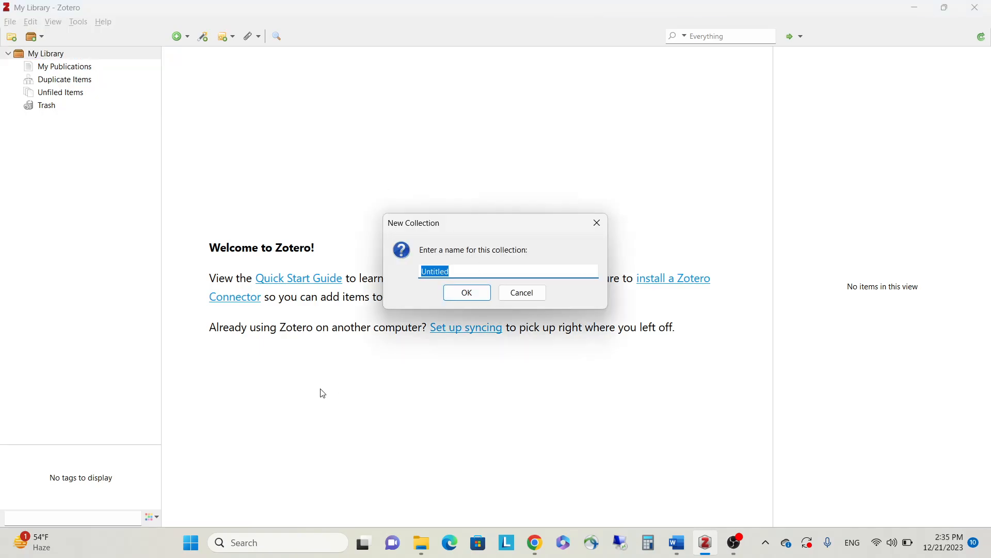
{"action": "type", "text": "lung cancer"}
{"action": "left_click", "coordinate": [467, 293]}
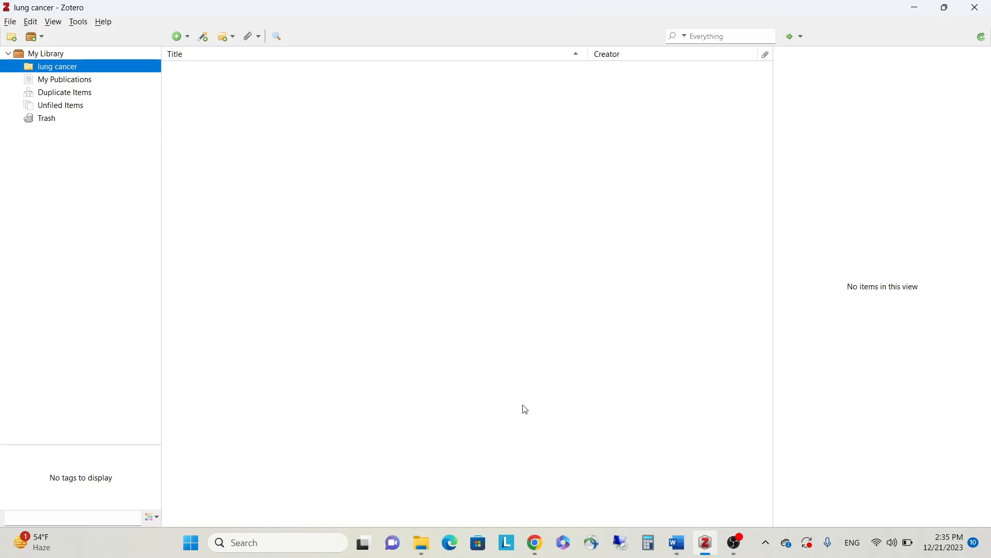
Switch to Chrome and go to the PubMed results for "lung cancer immunotherapy", checking the search term used.
{"action": "left_click", "coordinate": [535, 550]}
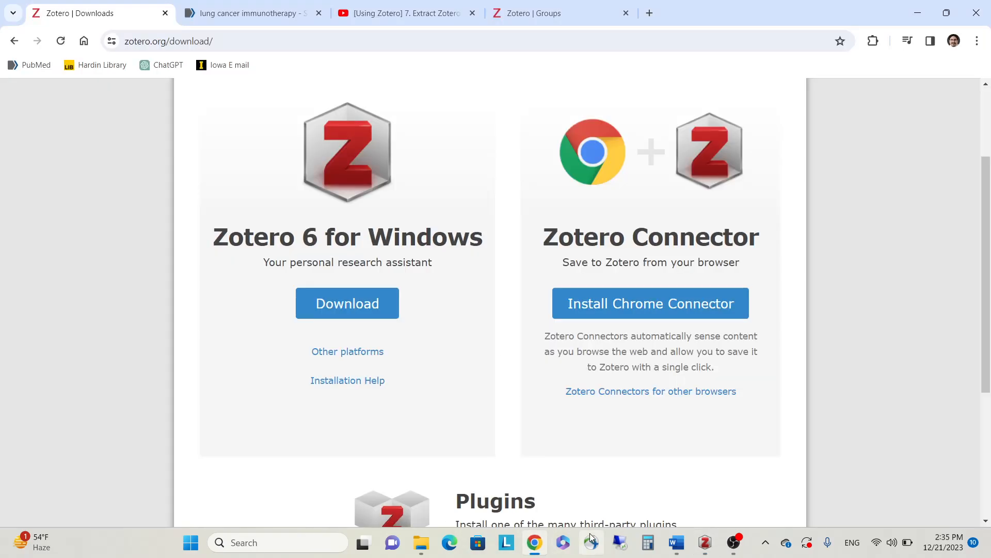
{"action": "left_click", "coordinate": [244, 12]}
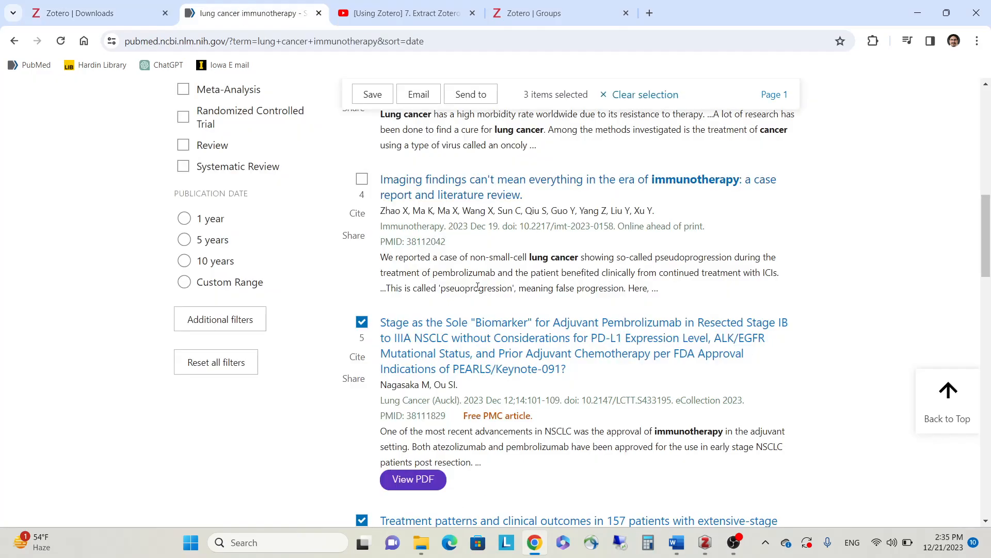
{"action": "scroll", "coordinate": [478, 287], "scroll_direction": "up", "scroll_amount": 10}
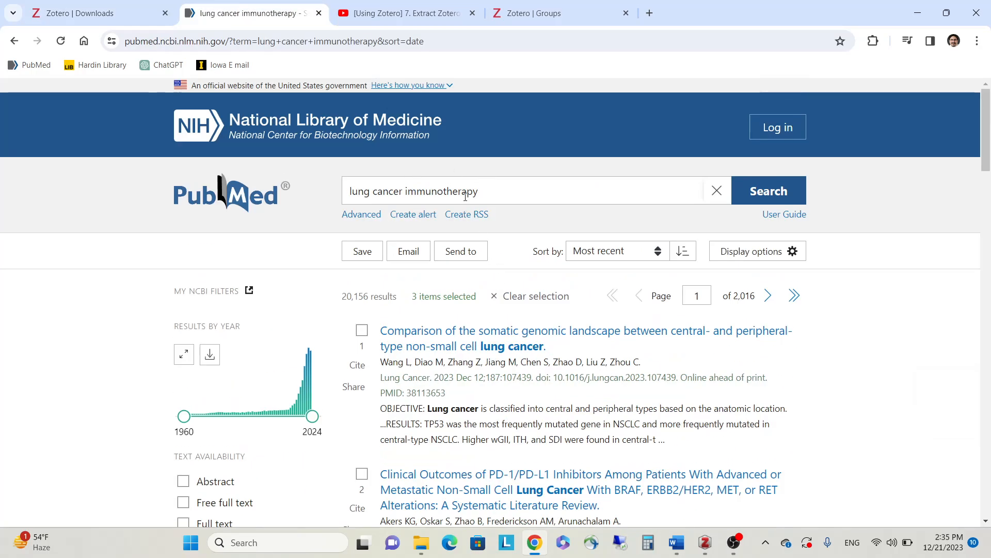
{"action": "left_click_drag", "start_coordinate": [505, 191], "coordinate": [347, 191]}
{"action": "scroll", "coordinate": [354, 307], "scroll_direction": "down", "scroll_amount": 4}
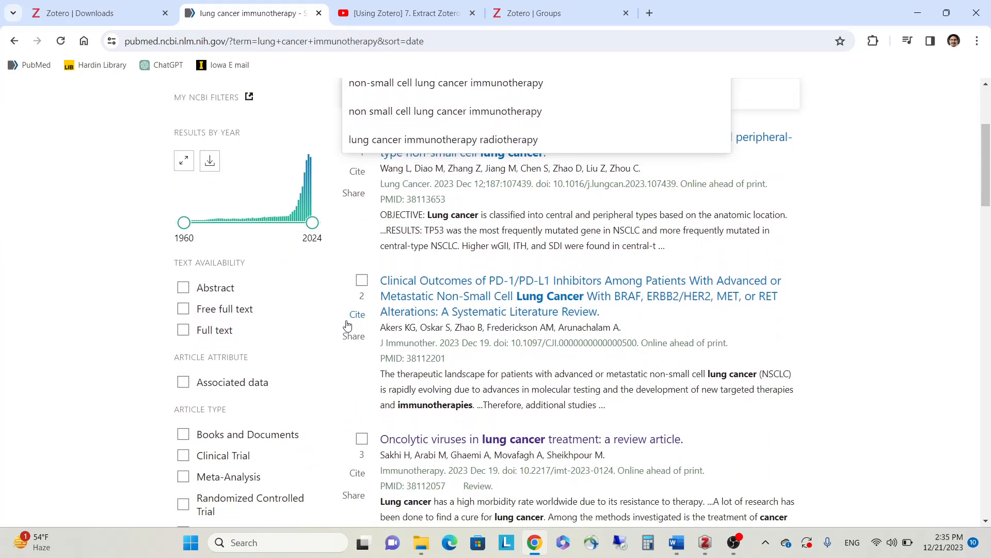
Review the articles ticked in the PubMed results, deselecting and reselecting the adjuvant pembrolizumab "Biomarker" article.
{"action": "scroll", "coordinate": [396, 331], "scroll_direction": "down", "scroll_amount": 10}
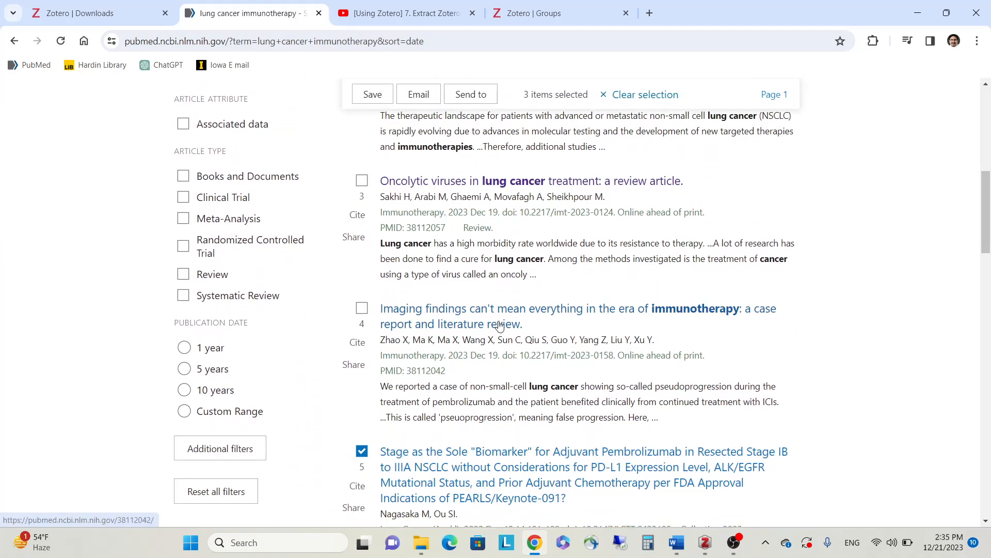
{"action": "scroll", "coordinate": [439, 271], "scroll_direction": "down", "scroll_amount": 2}
{"action": "scroll", "coordinate": [413, 248], "scroll_direction": "up", "scroll_amount": 1}
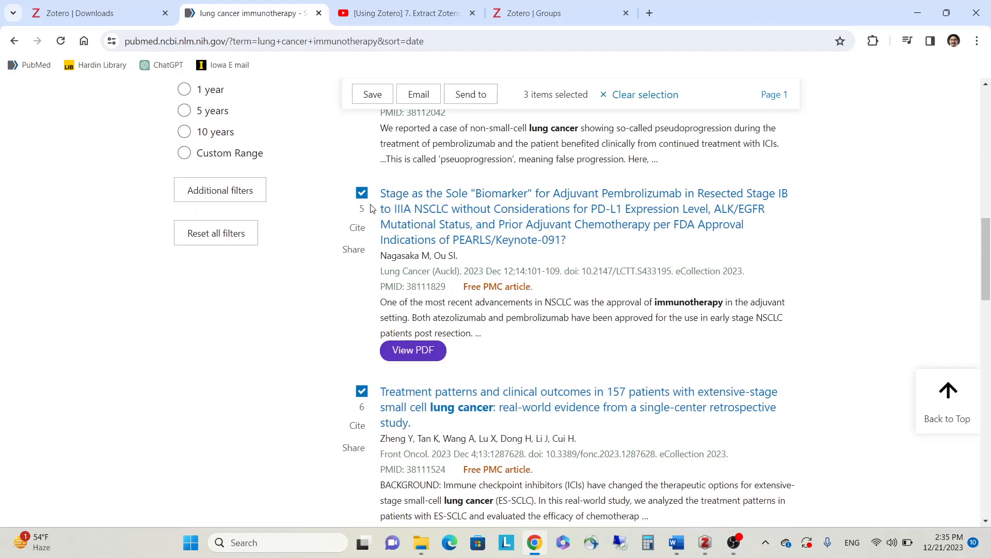
{"action": "scroll", "coordinate": [380, 365], "scroll_direction": "down", "scroll_amount": 4}
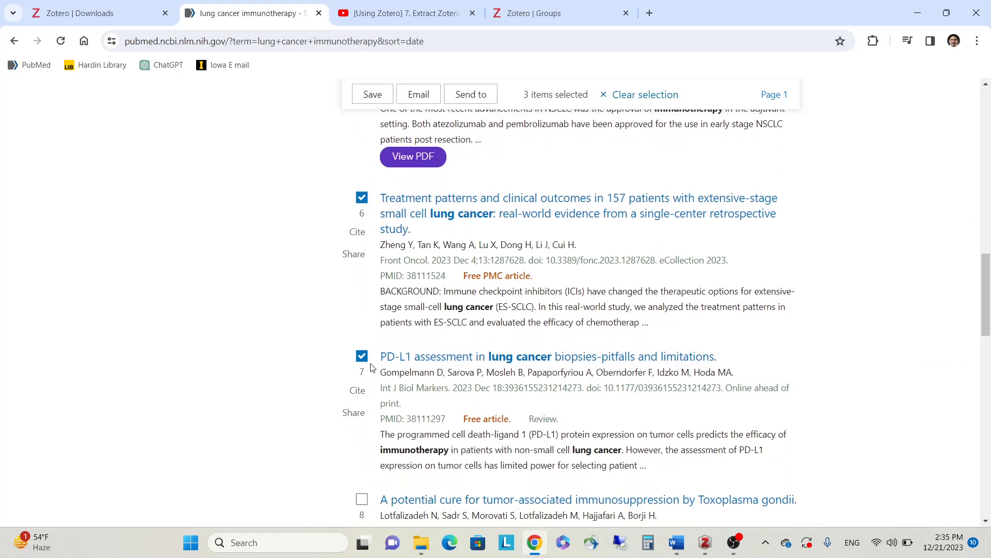
{"action": "scroll", "coordinate": [378, 203], "scroll_direction": "up", "scroll_amount": 4}
{"action": "double_click", "coordinate": [362, 199]}
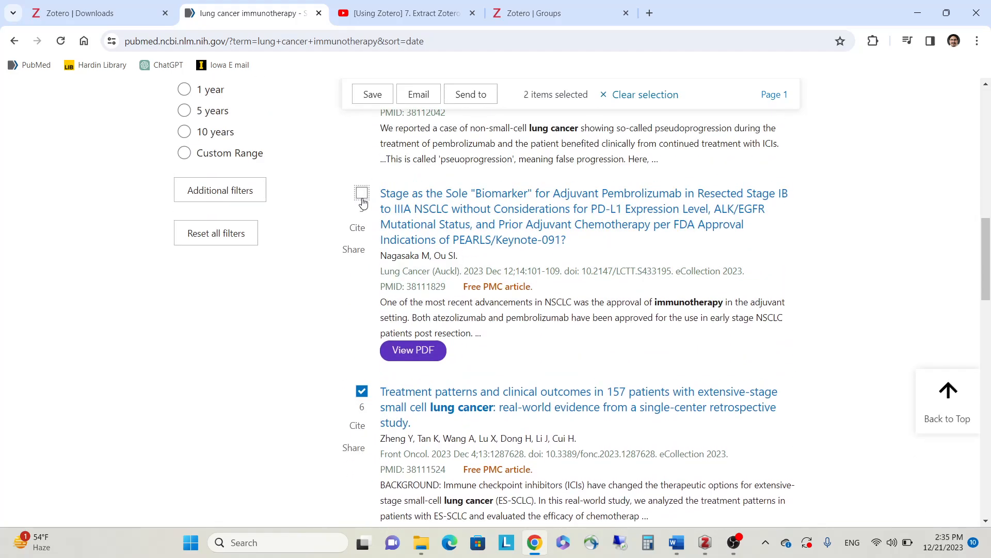
{"action": "scroll", "coordinate": [341, 395], "scroll_direction": "down", "scroll_amount": 1}
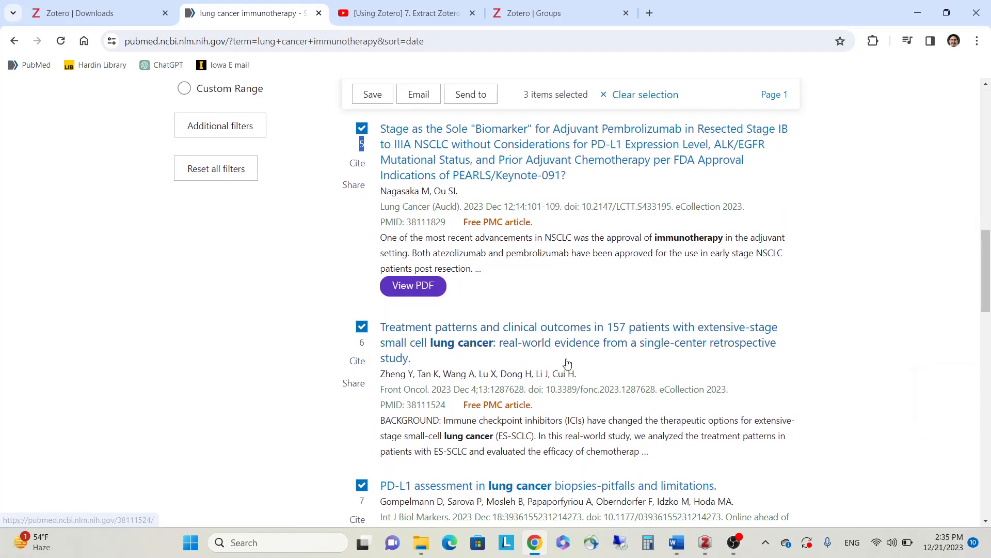
{"action": "scroll", "coordinate": [827, 268], "scroll_direction": "up", "scroll_amount": 1}
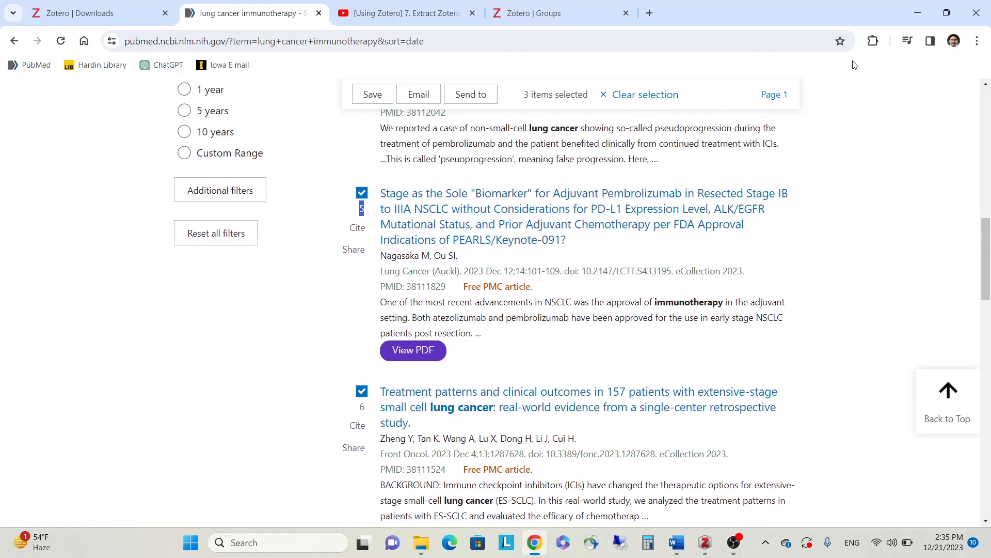
Save the three ticked PubMed articles to the lung cancer collection with Zotero Connector's Save to Zotero (PubMed) option.
{"action": "left_click", "coordinate": [873, 42]}
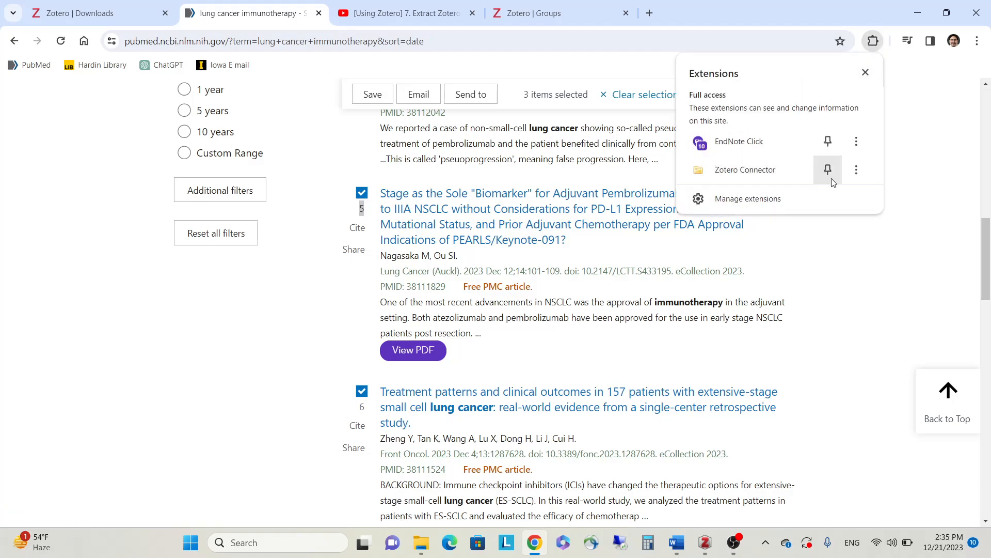
{"action": "left_click", "coordinate": [857, 172]}
{"action": "mouse_move", "coordinate": [804, 230]}
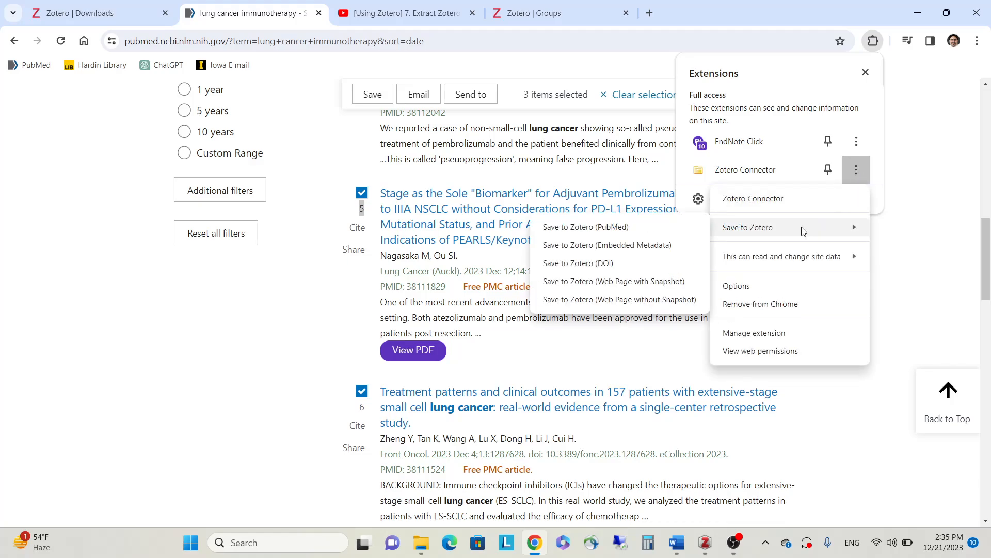
{"action": "left_click", "coordinate": [616, 230]}
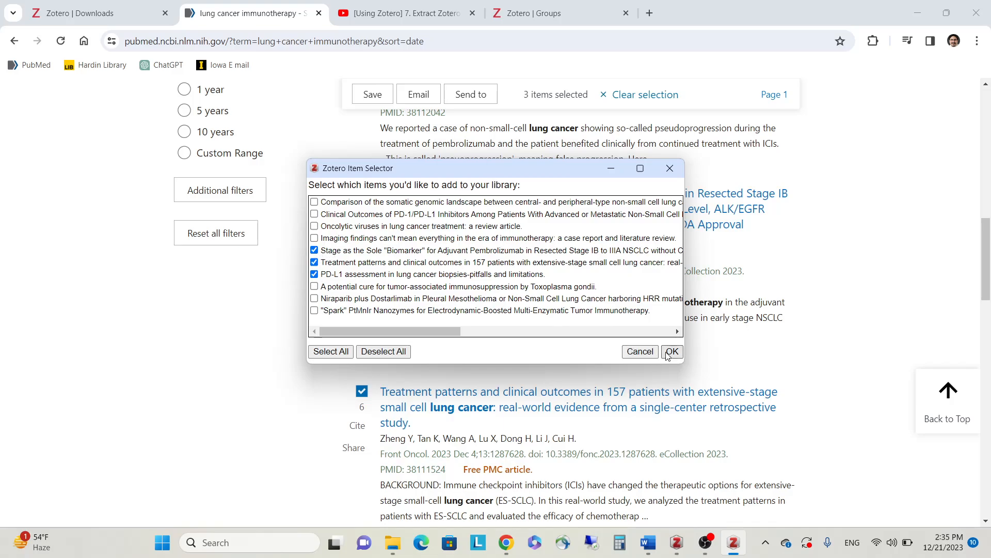
{"action": "left_click", "coordinate": [671, 351]}
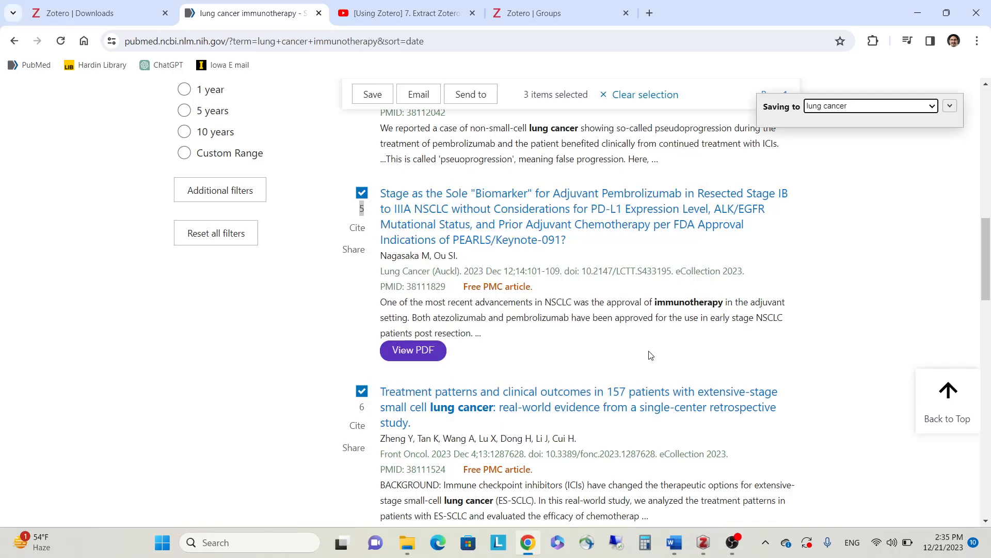
Switch to Zotero and examine the abstract and bibliographic details of the saved PD-L1 assessment article.
{"action": "left_click", "coordinate": [705, 542]}
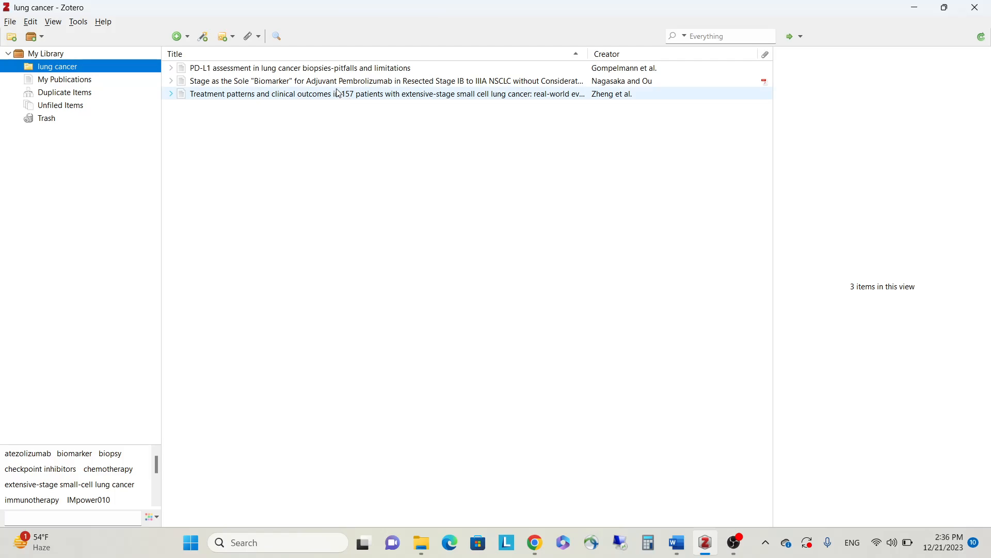
{"action": "left_click", "coordinate": [334, 73]}
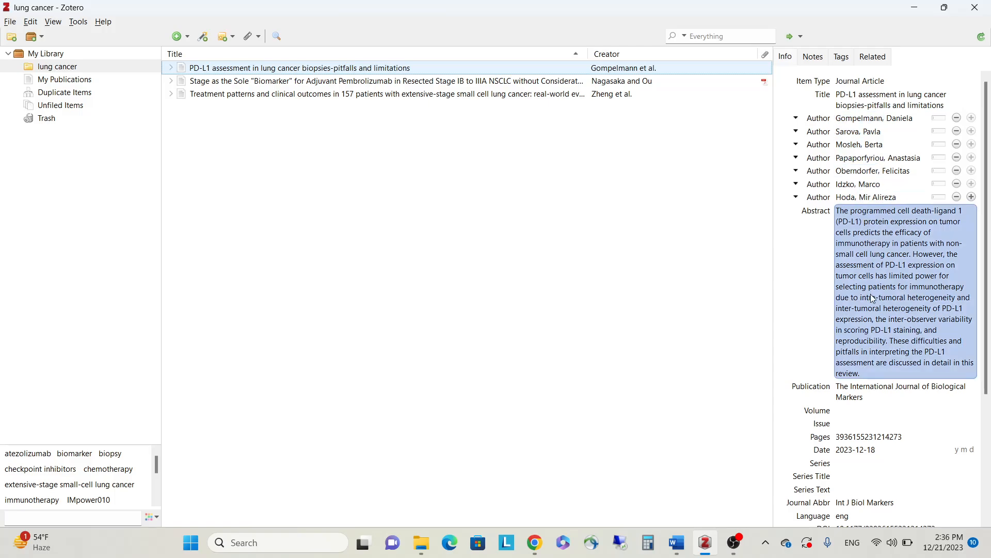
{"action": "scroll", "coordinate": [873, 299], "scroll_direction": "down", "scroll_amount": 5}
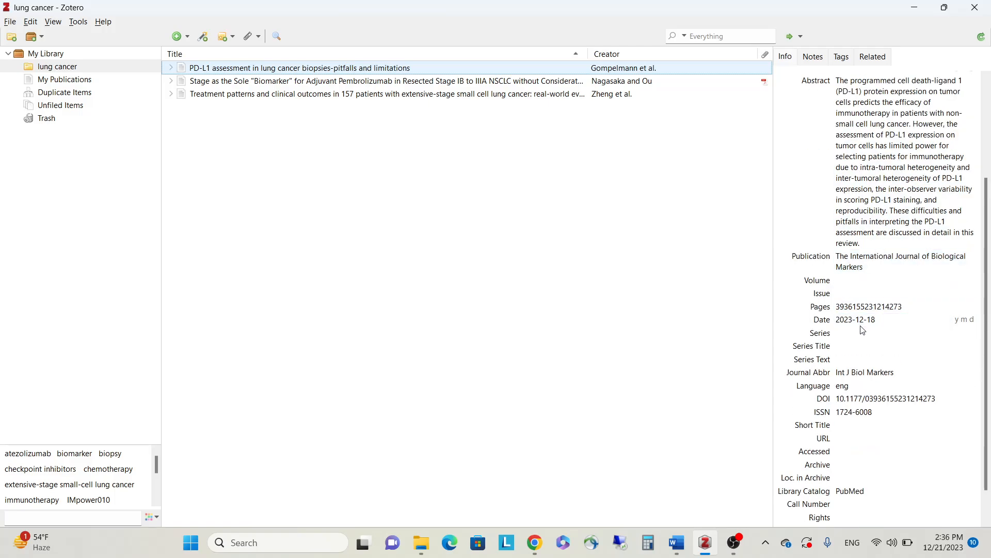
{"action": "scroll", "coordinate": [864, 329], "scroll_direction": "down", "scroll_amount": 1}
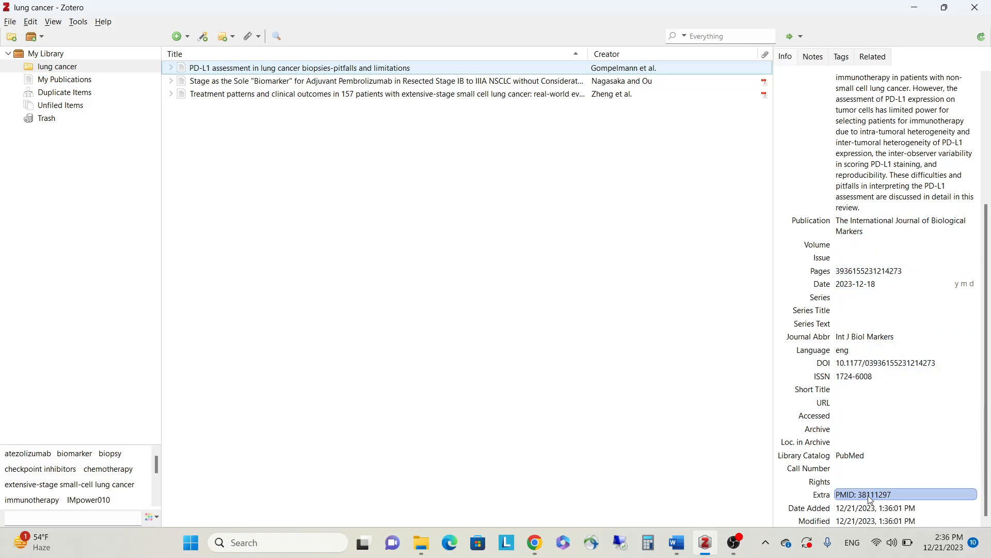
{"action": "scroll", "coordinate": [869, 494], "scroll_direction": "up", "scroll_amount": 2}
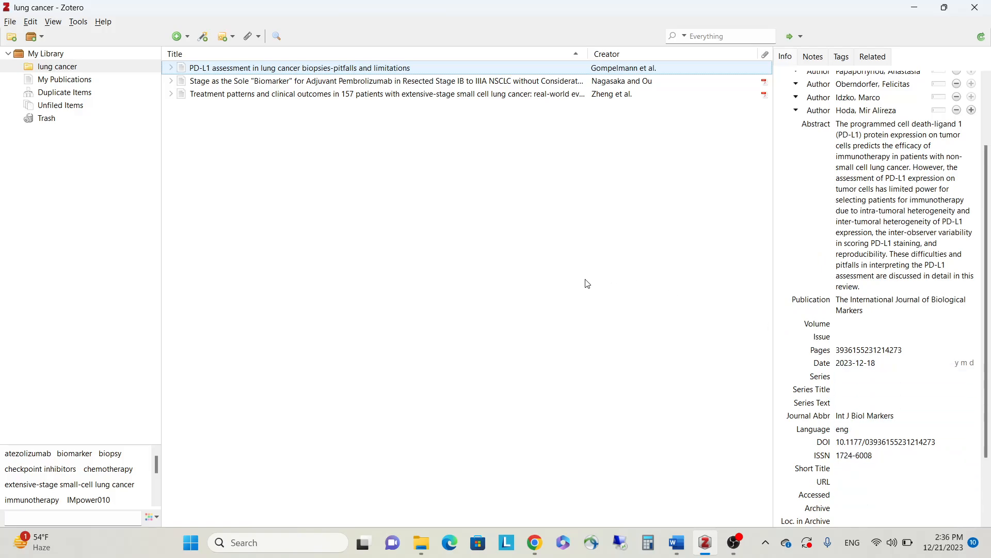
Open the attached PDF of the "Stage as the Sole 'Biomarker'" article and look through its first pages.
{"action": "left_click", "coordinate": [305, 83]}
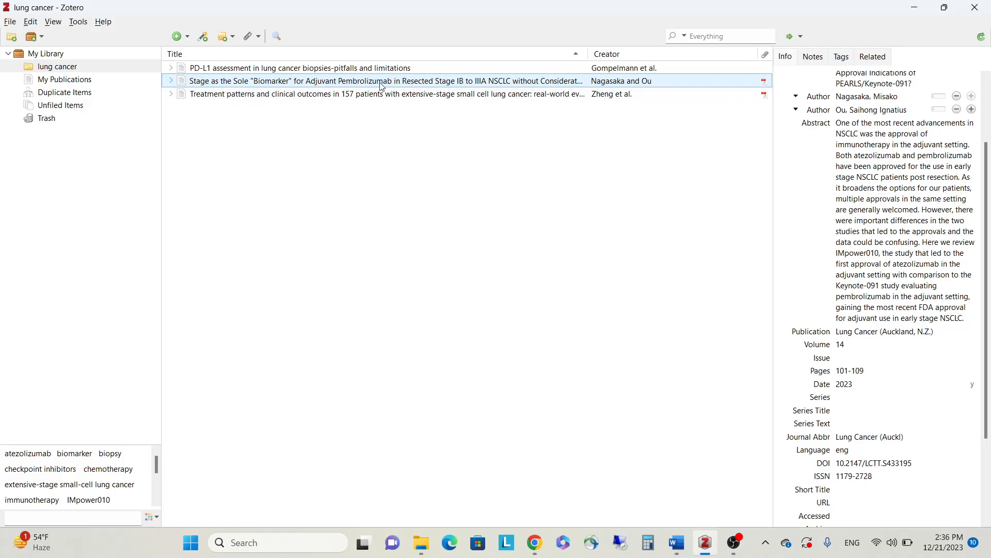
{"action": "left_click", "coordinate": [765, 83]}
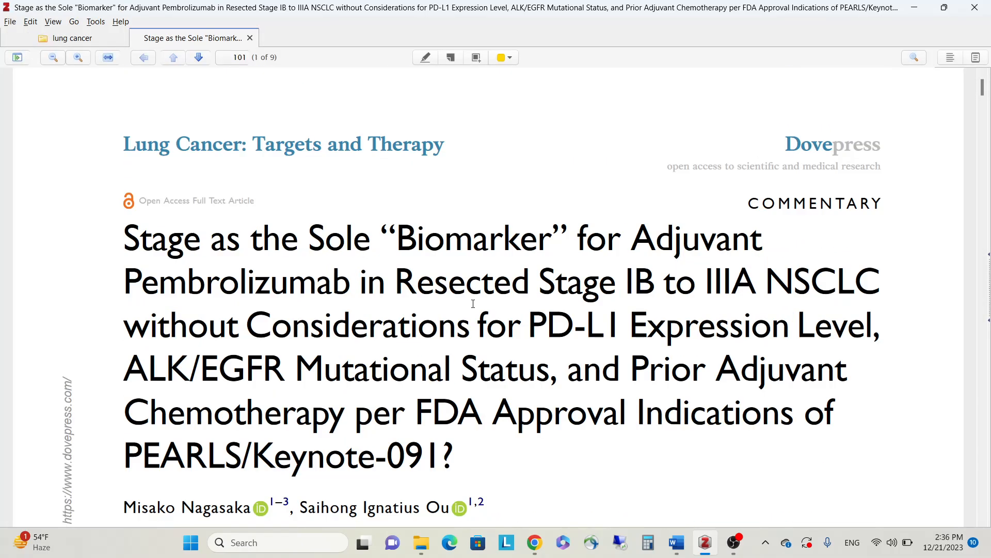
{"action": "scroll", "coordinate": [387, 321], "scroll_direction": "down", "scroll_amount": 10}
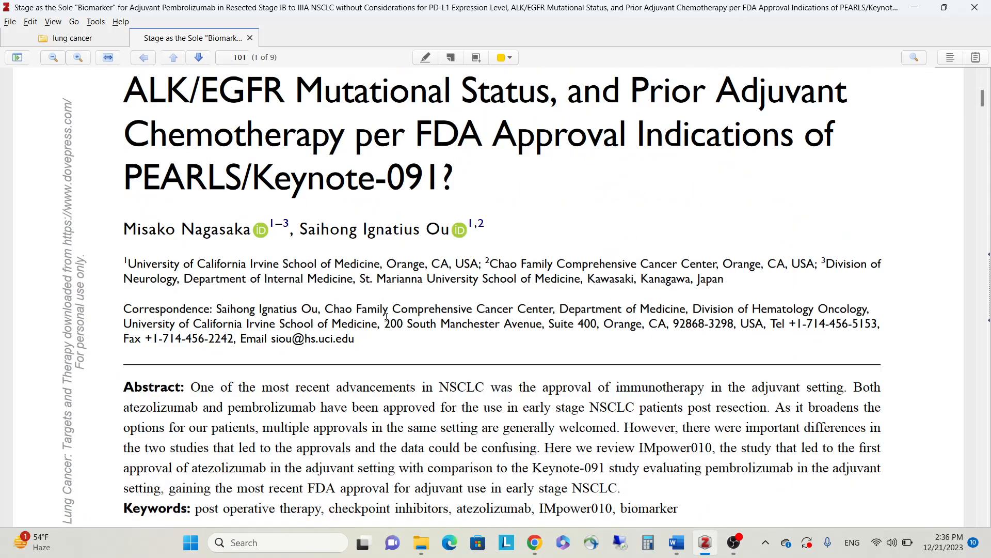
{"action": "scroll", "coordinate": [392, 317], "scroll_direction": "down", "scroll_amount": 15}
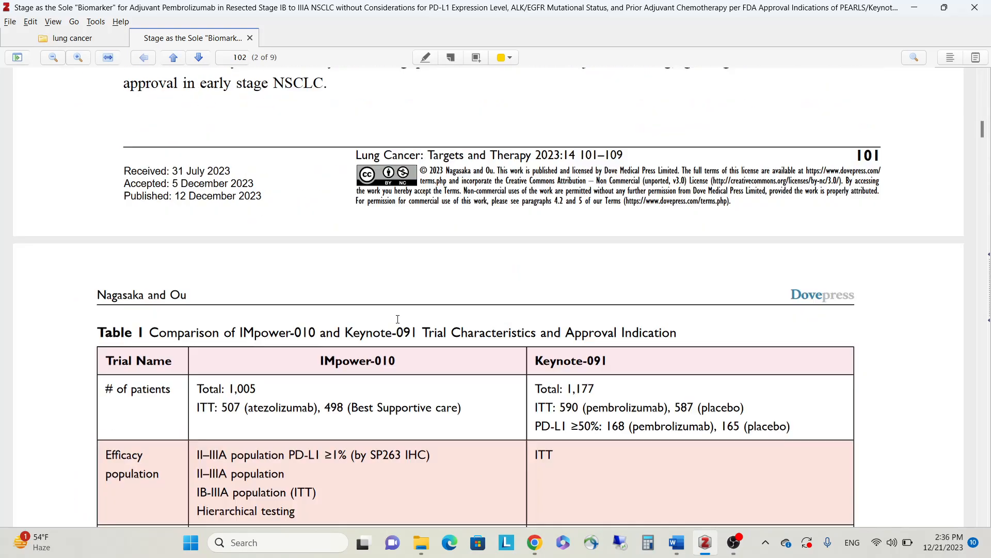
Close the PDF of the "Stage as the Sole 'Biomarker'" article and select the PD-L1 assessment article in the lung cancer collection.
{"action": "scroll", "coordinate": [400, 321], "scroll_direction": "up", "scroll_amount": 7}
{"action": "scroll", "coordinate": [367, 269], "scroll_direction": "up", "scroll_amount": 18}
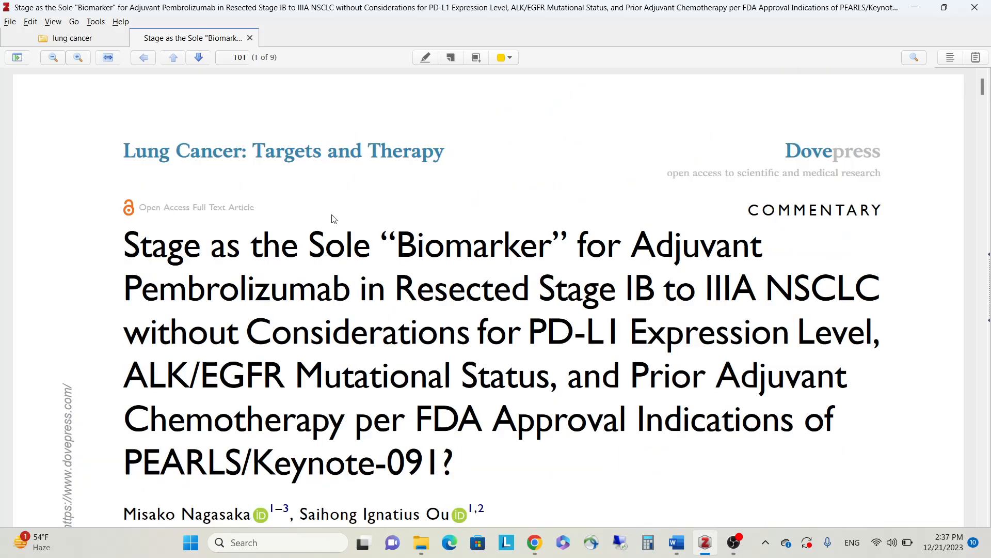
{"action": "left_click", "coordinate": [250, 38]}
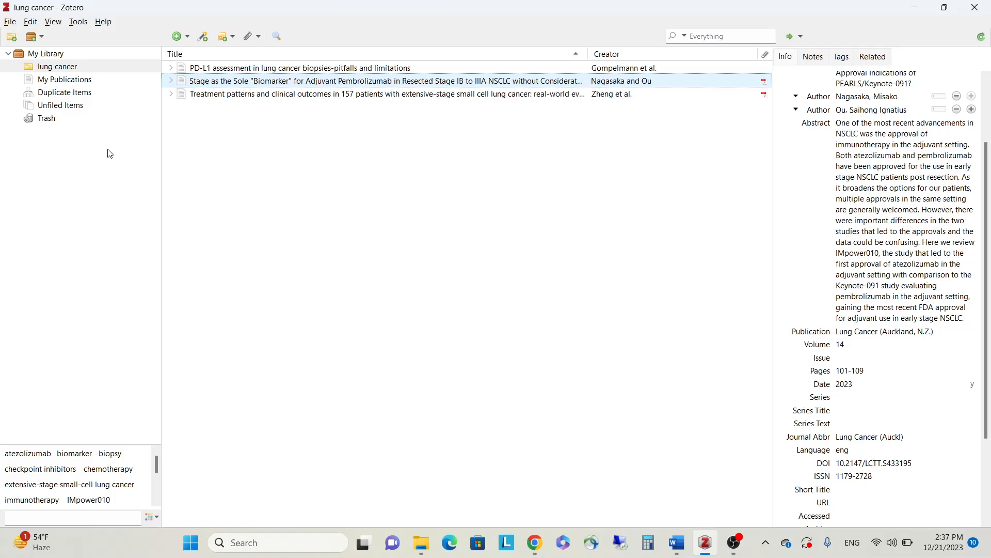
{"action": "left_click", "coordinate": [375, 70]}
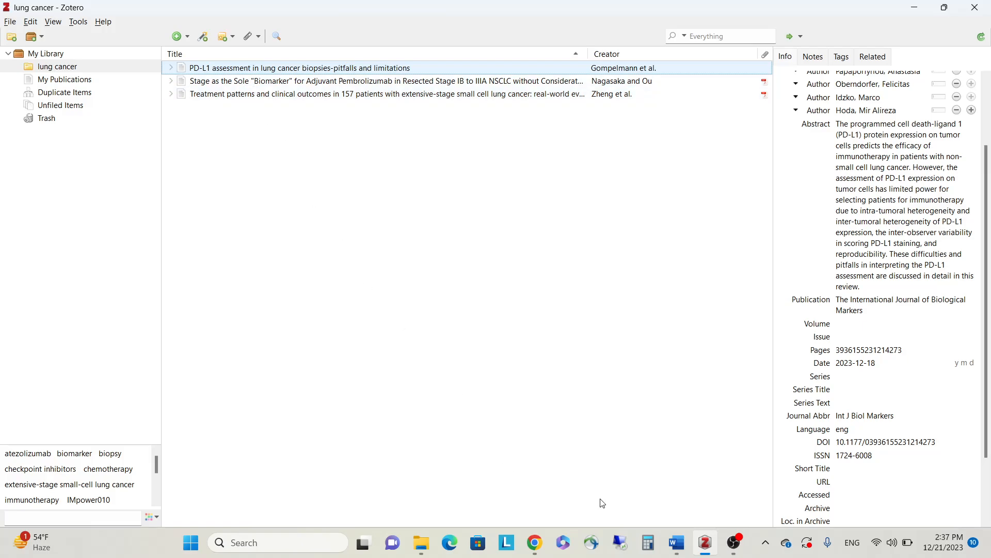
Switch to the Word document and cite the PD-L1 assessment article after "treatment of lung cancer." using Zotero's Classic View.
{"action": "mouse_move", "coordinate": [673, 555]}
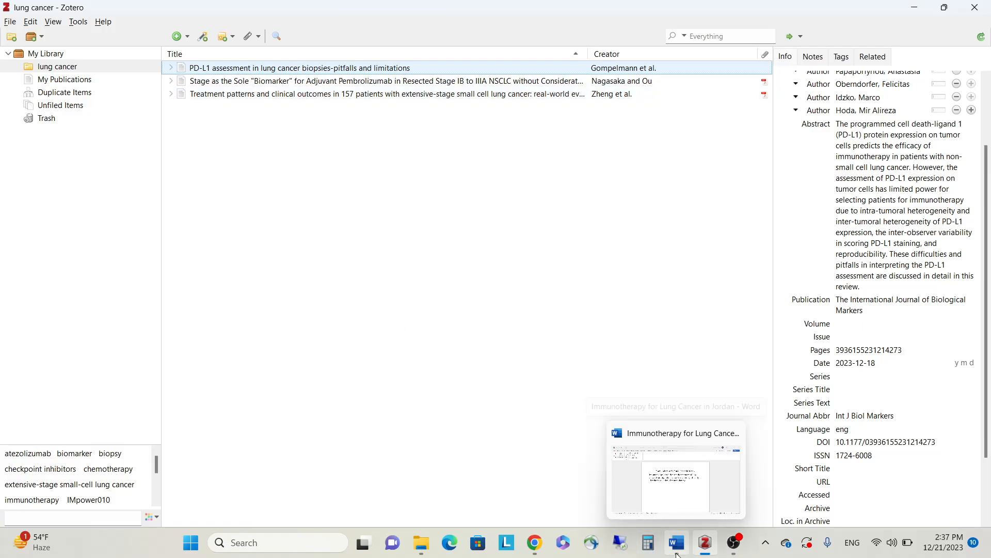
{"action": "left_click", "coordinate": [676, 465]}
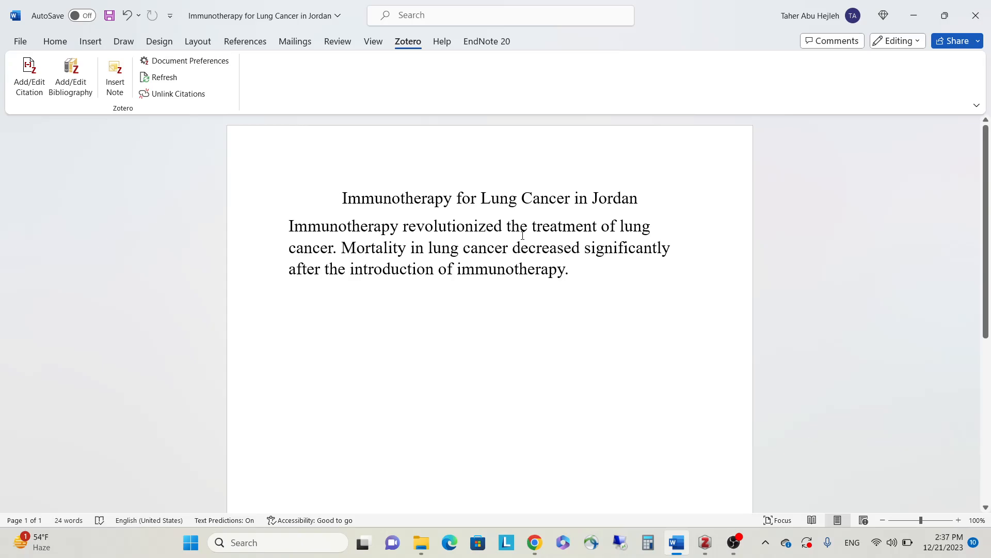
{"action": "left_click", "coordinate": [337, 247]}
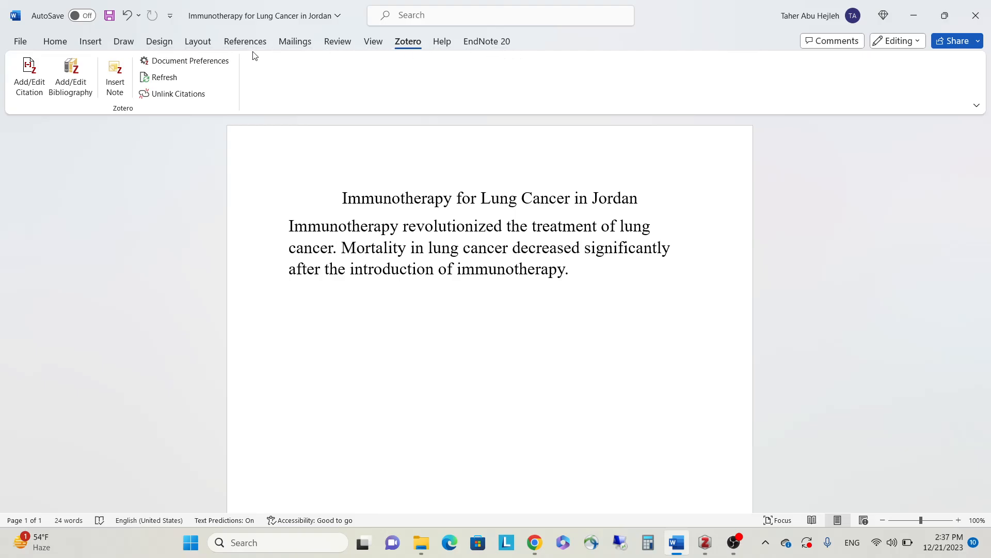
{"action": "left_click", "coordinate": [30, 85]}
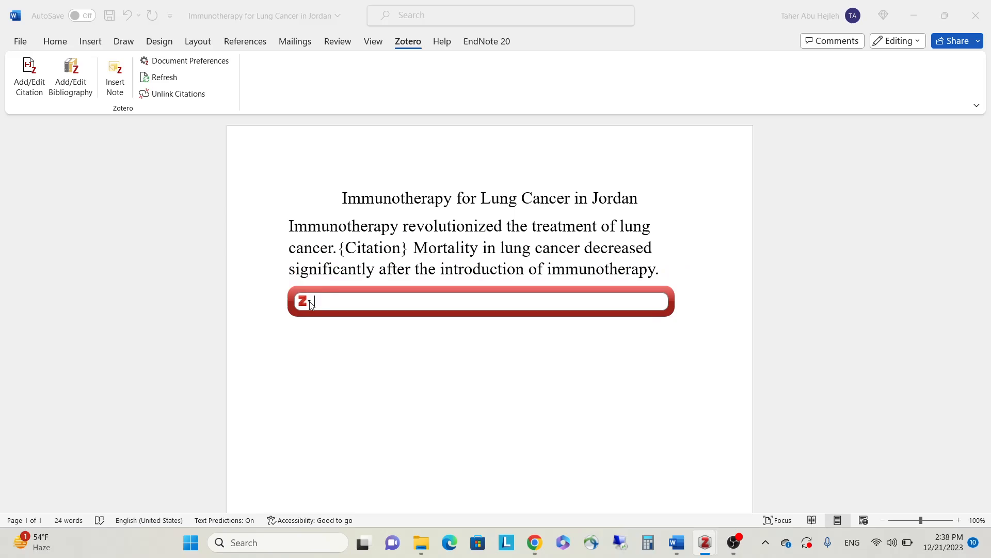
{"action": "left_click", "coordinate": [311, 303]}
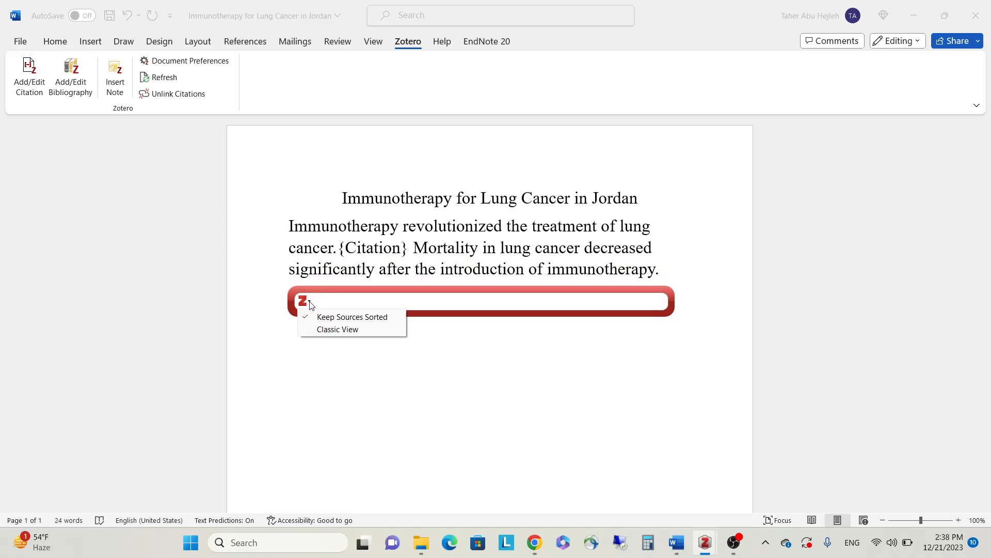
{"action": "left_click", "coordinate": [338, 331]}
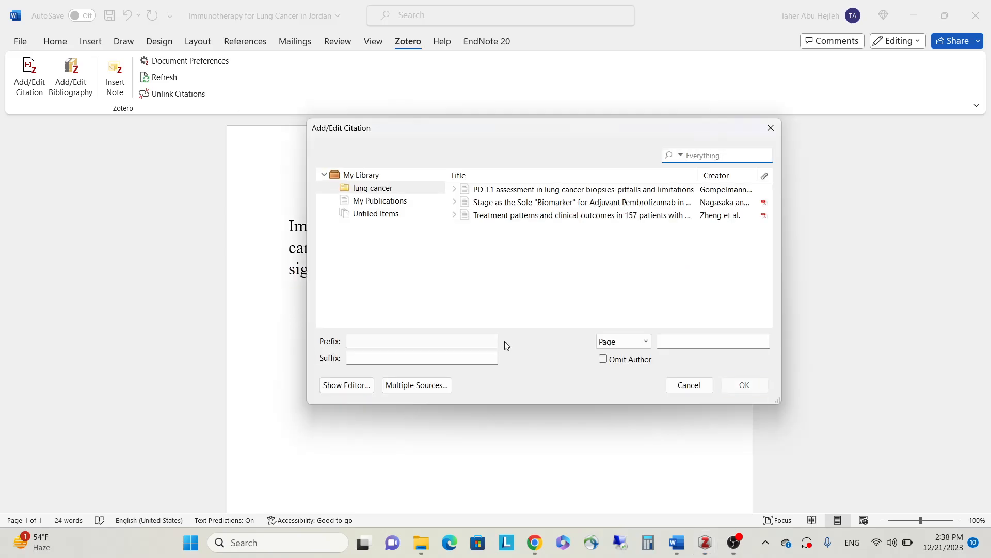
{"action": "left_click", "coordinate": [564, 195]}
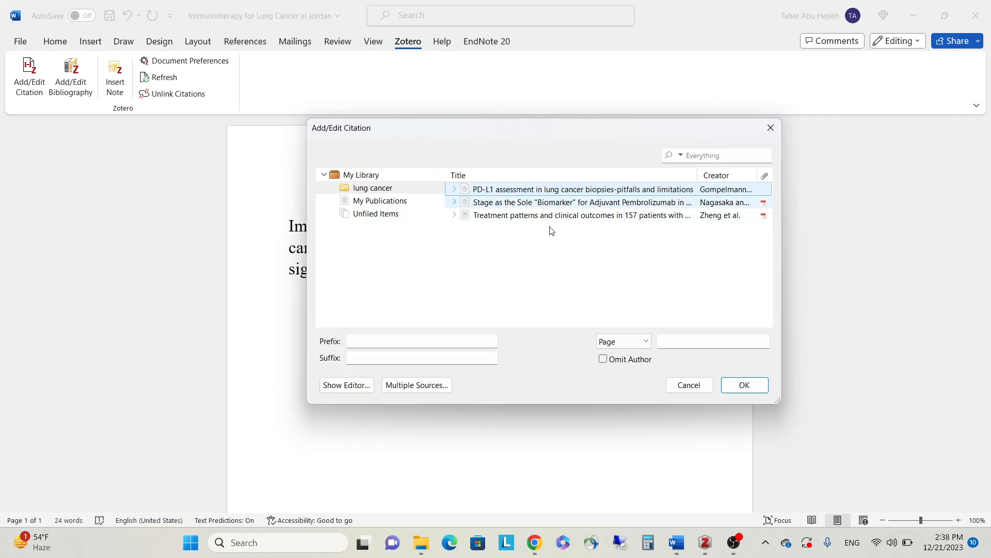
{"action": "left_click", "coordinate": [727, 390]}
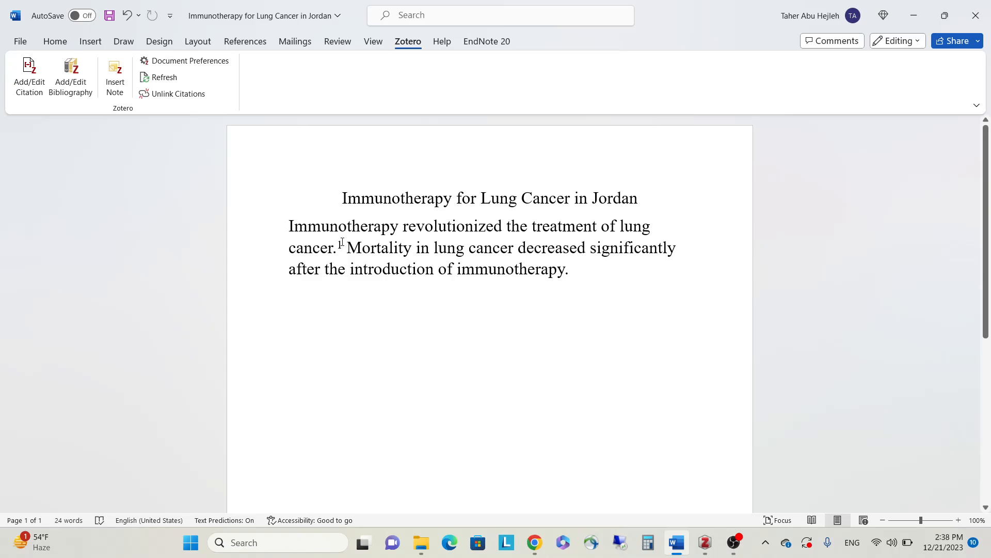
Insert a Zotero bibliography below the paragraph, separated from it by a blank line.
{"action": "left_click", "coordinate": [591, 277]}
{"action": "key", "text": "Return"}
{"action": "key", "text": "Return"}
{"action": "left_click", "coordinate": [77, 91]}
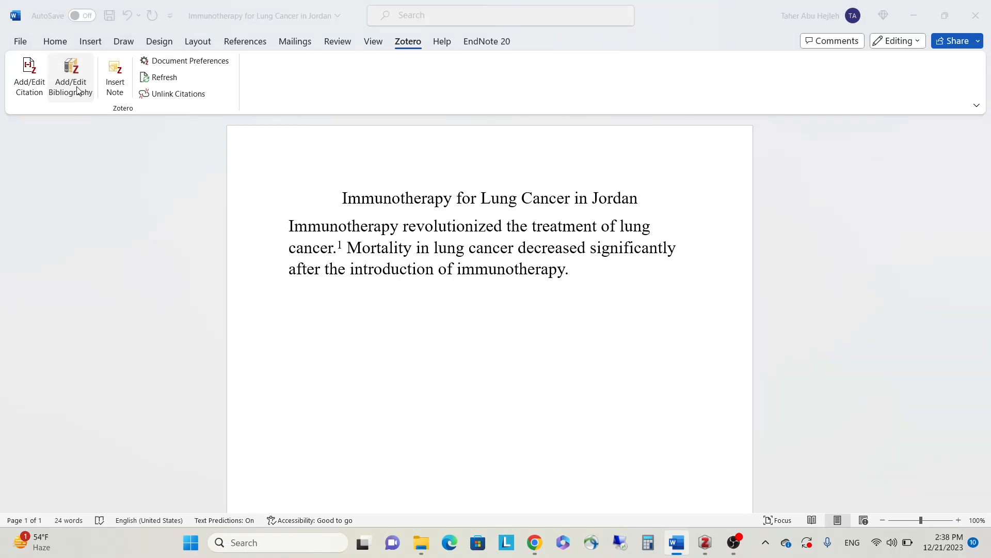
{"action": "left_click_drag", "start_coordinate": [522, 387], "coordinate": [307, 331]}
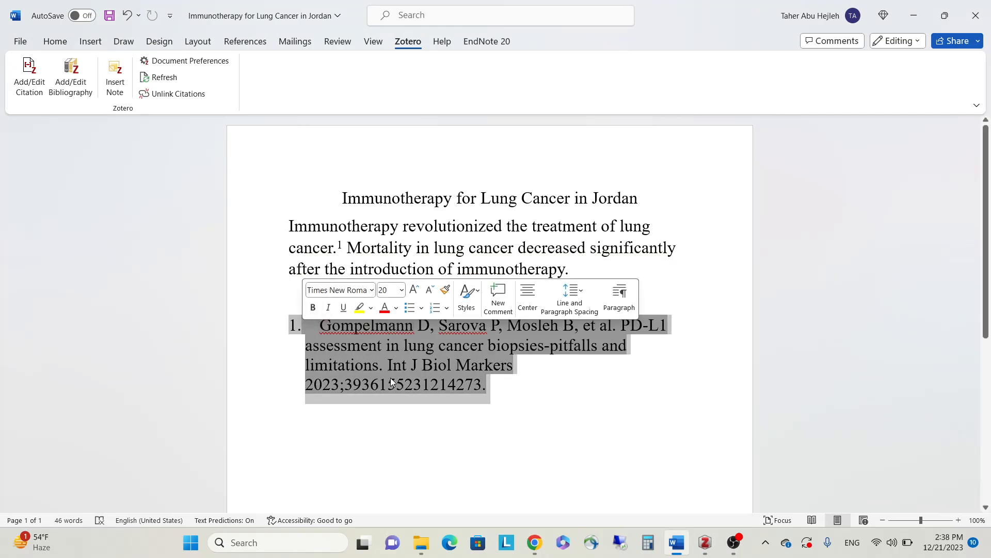
{"action": "left_click", "coordinate": [596, 416]}
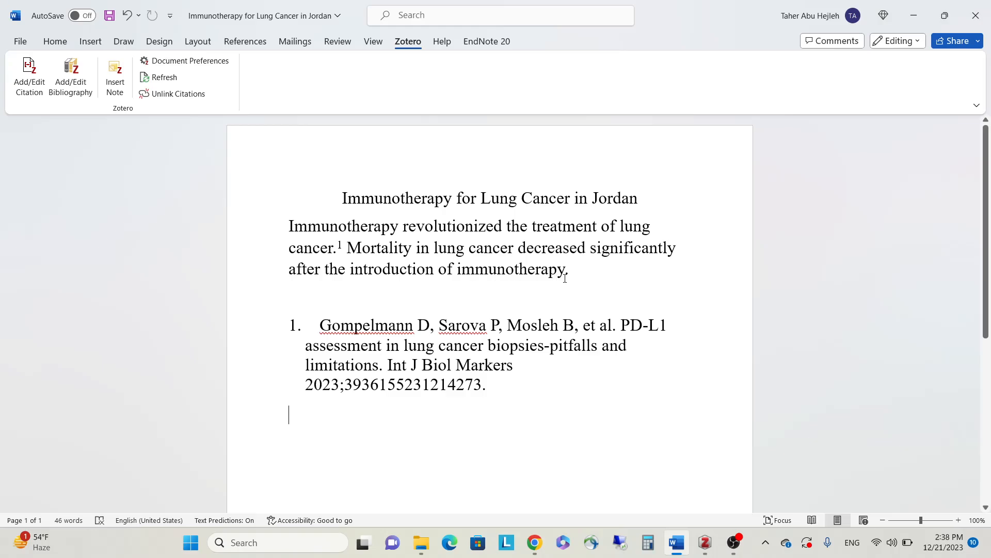
Add a multiple-source Zotero citation after "introduction of immunotherapy." citing the "Stage as the Sole 'Biomarker'" and "Treatment patterns and clinical outcomes" articles.
{"action": "left_click", "coordinate": [577, 270]}
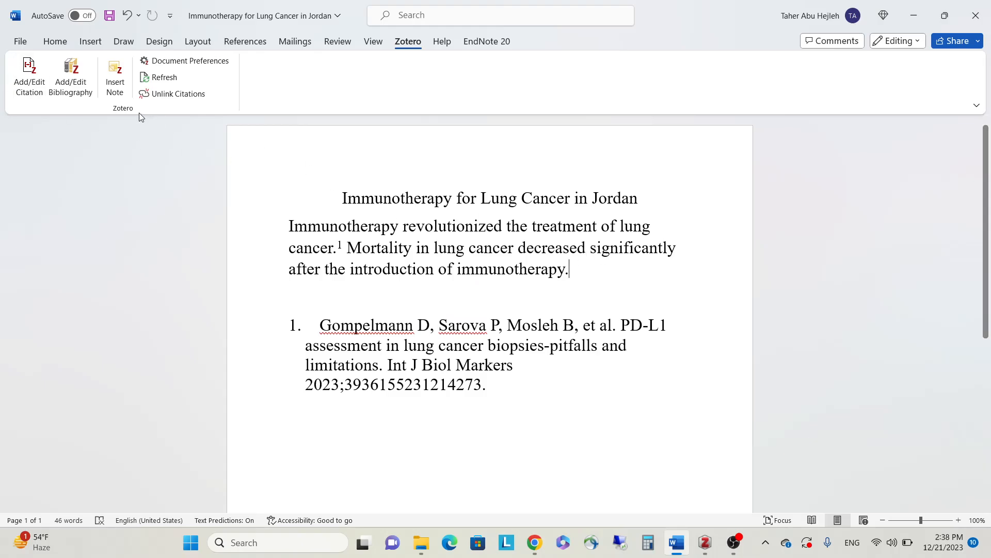
{"action": "left_click", "coordinate": [31, 83]}
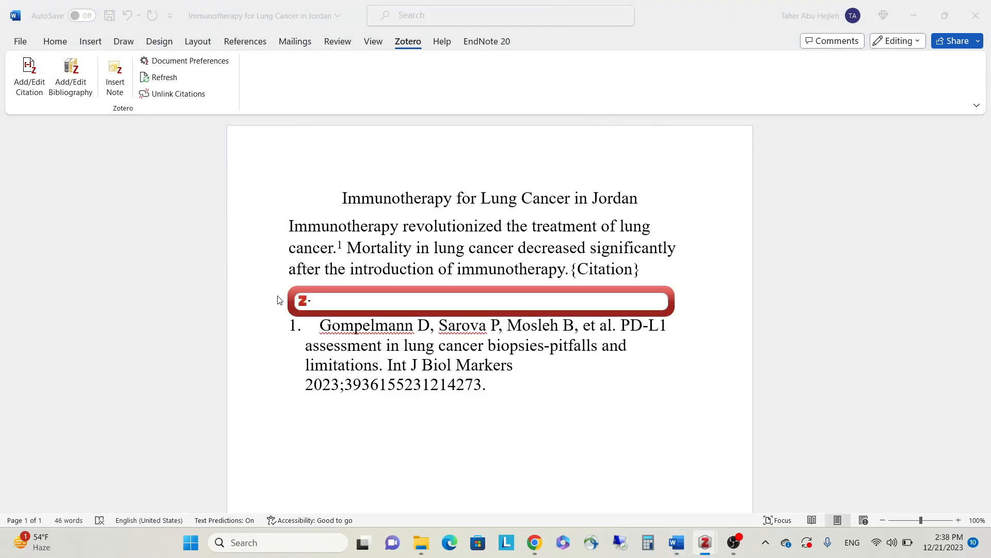
{"action": "left_click", "coordinate": [304, 301]}
{"action": "left_click", "coordinate": [322, 330]}
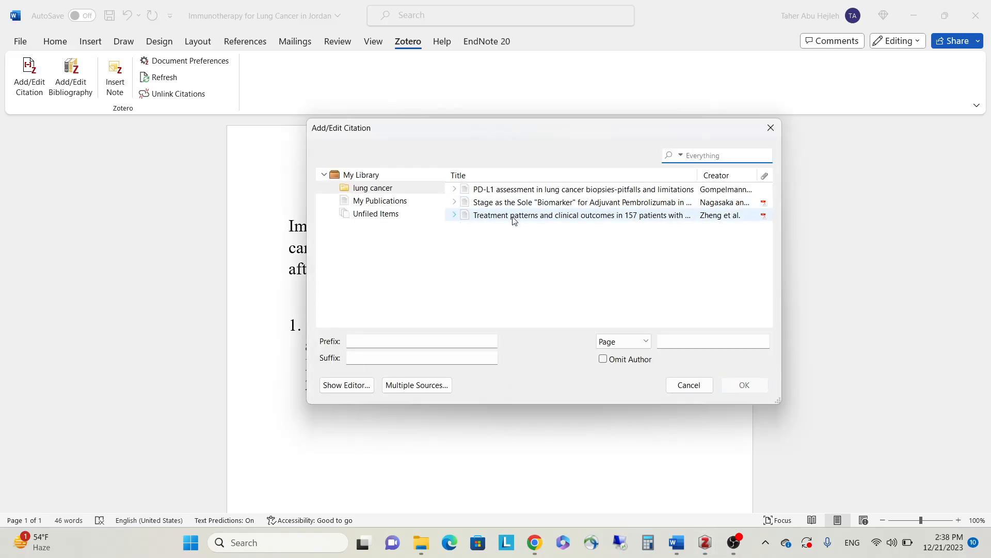
{"action": "left_click", "coordinate": [430, 389]}
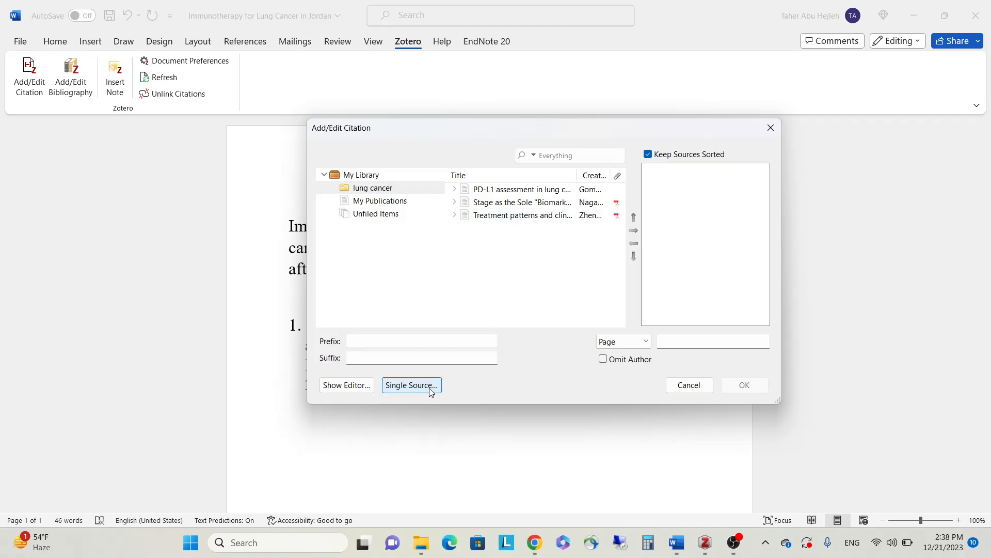
{"action": "left_click", "coordinate": [501, 207]}
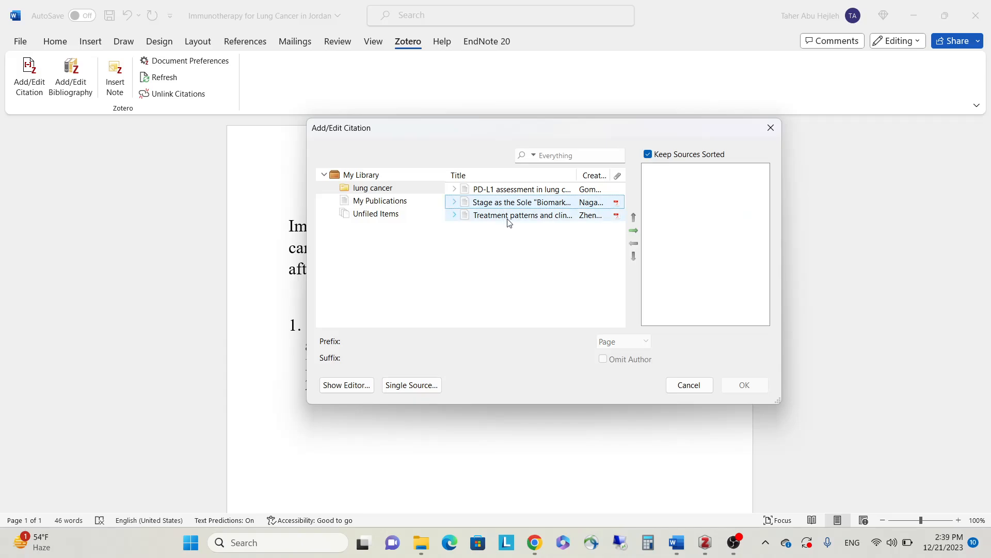
{"action": "left_click", "coordinate": [509, 217], "text": "ctrl"}
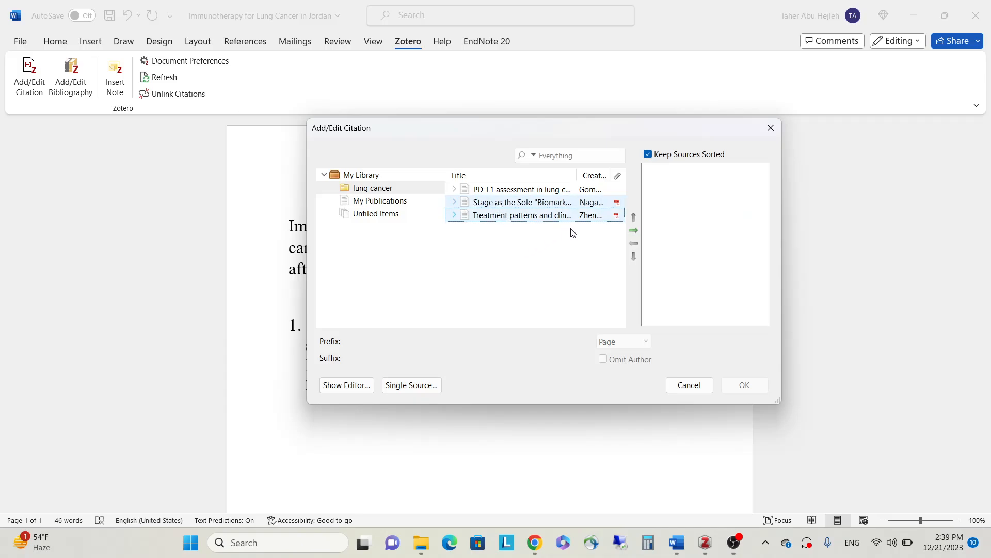
{"action": "left_click", "coordinate": [633, 231]}
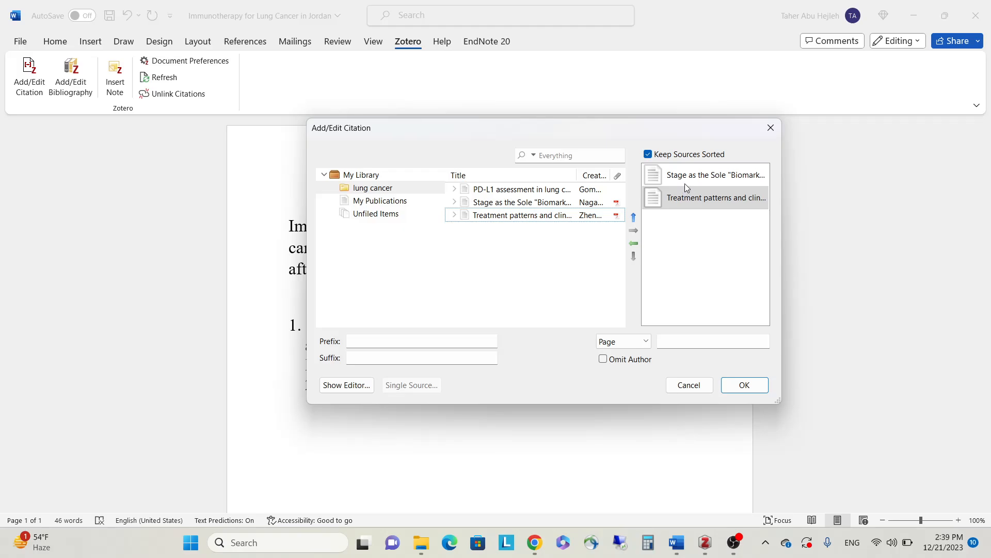
{"action": "left_click", "coordinate": [511, 204]}
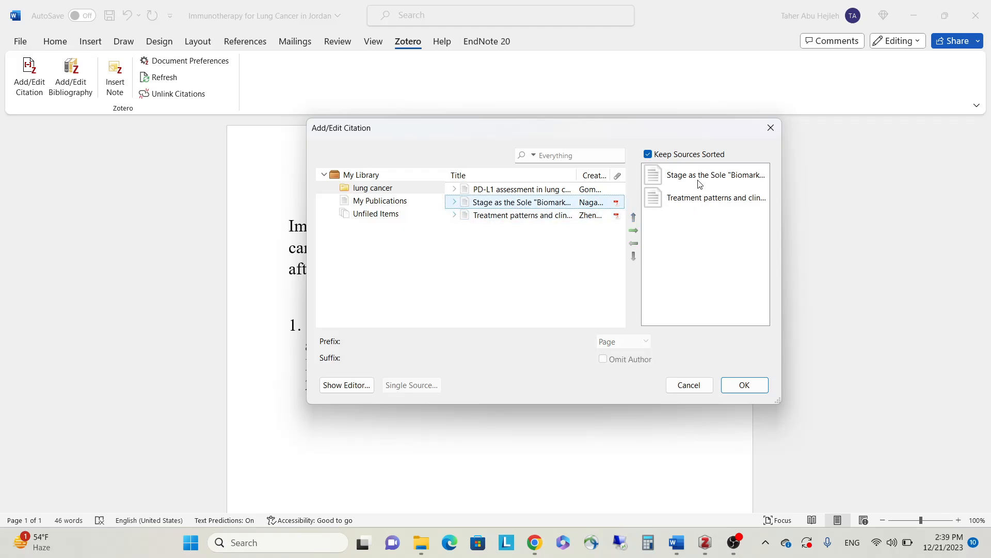
{"action": "left_click", "coordinate": [744, 387]}
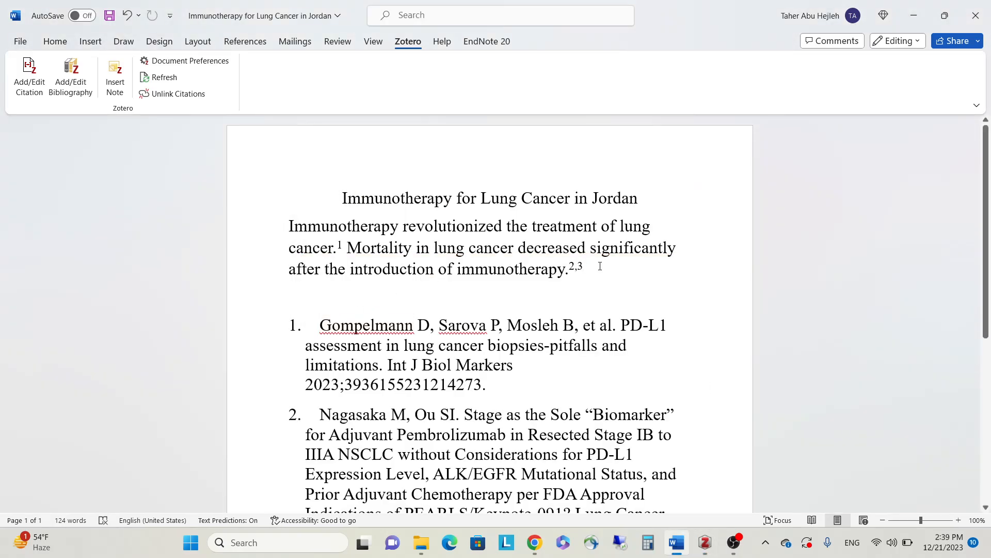
Delete the citation after "treatment of lung cancer." and refresh the Zotero citations and bibliography.
{"action": "scroll", "coordinate": [571, 310], "scroll_direction": "down", "scroll_amount": 3}
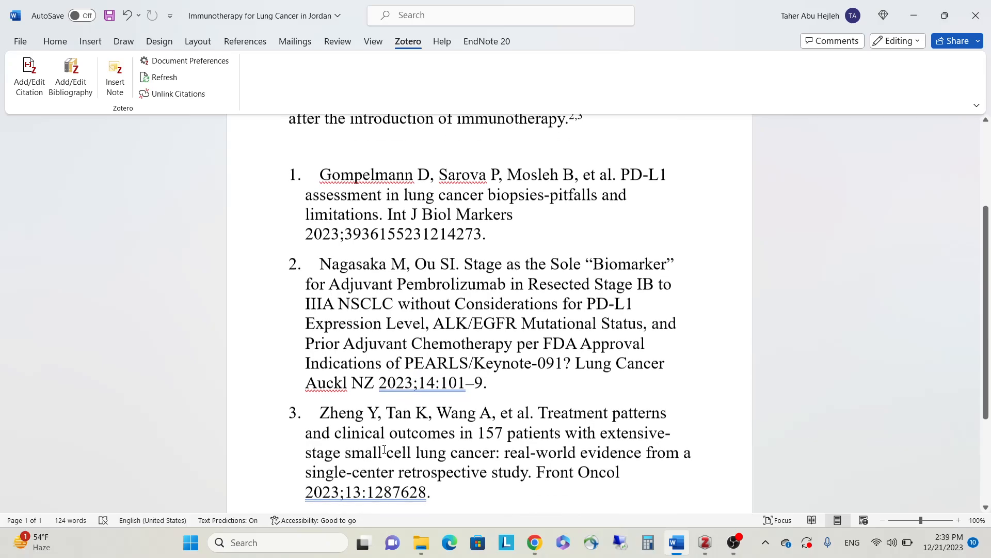
{"action": "scroll", "coordinate": [384, 449], "scroll_direction": "up", "scroll_amount": 3}
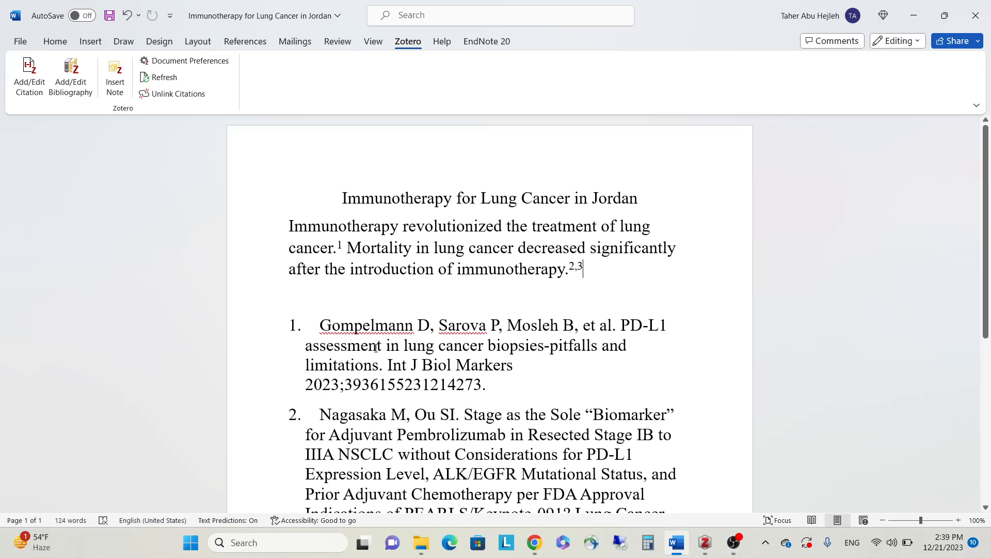
{"action": "scroll", "coordinate": [419, 310], "scroll_direction": "down", "scroll_amount": 3}
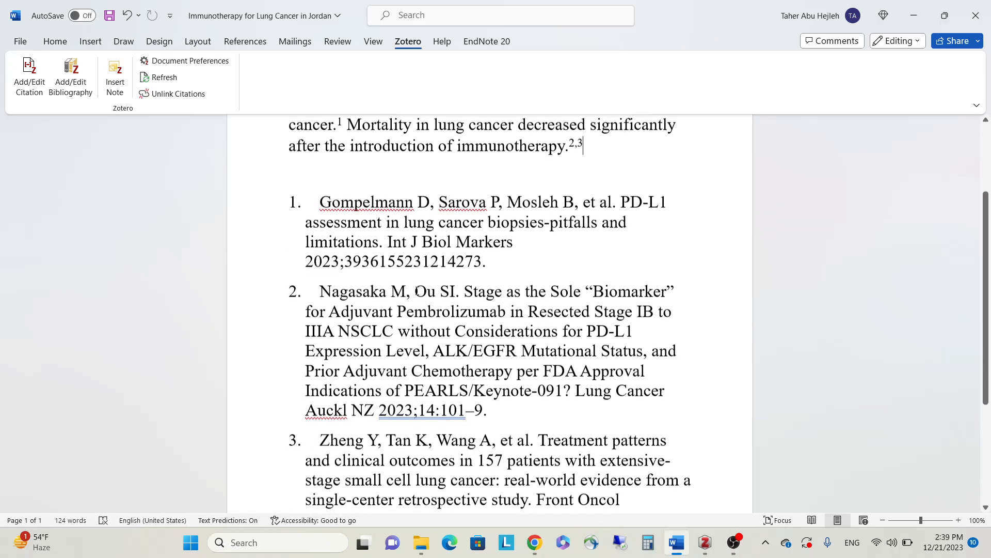
{"action": "scroll", "coordinate": [430, 293], "scroll_direction": "up", "scroll_amount": 2}
{"action": "scroll", "coordinate": [426, 299], "scroll_direction": "down", "scroll_amount": 1}
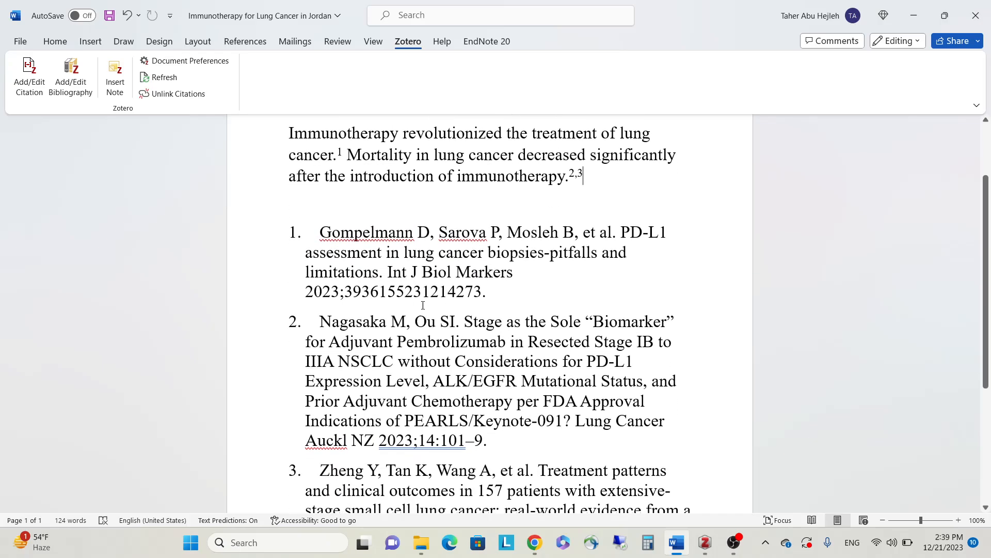
{"action": "scroll", "coordinate": [423, 304], "scroll_direction": "up", "scroll_amount": 1}
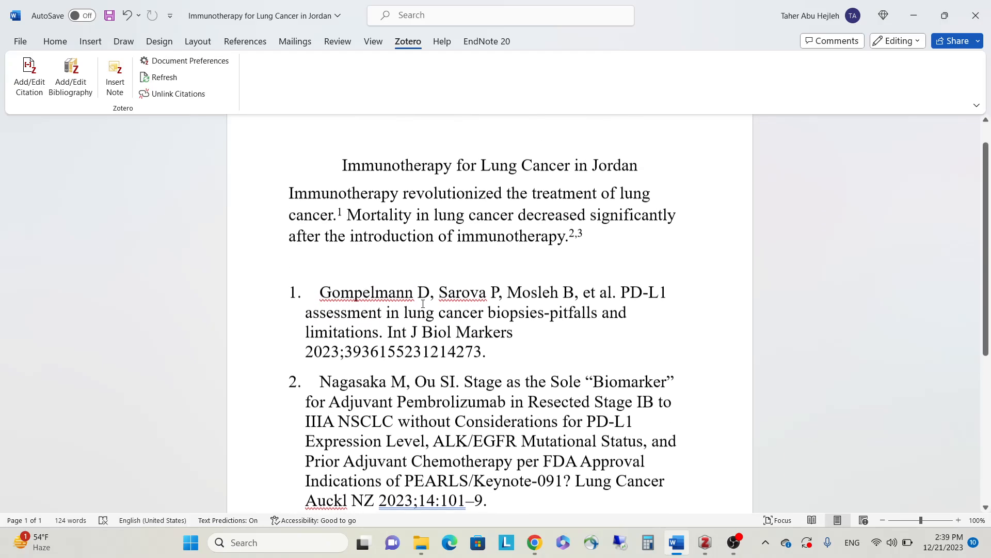
{"action": "left_click", "coordinate": [343, 218]}
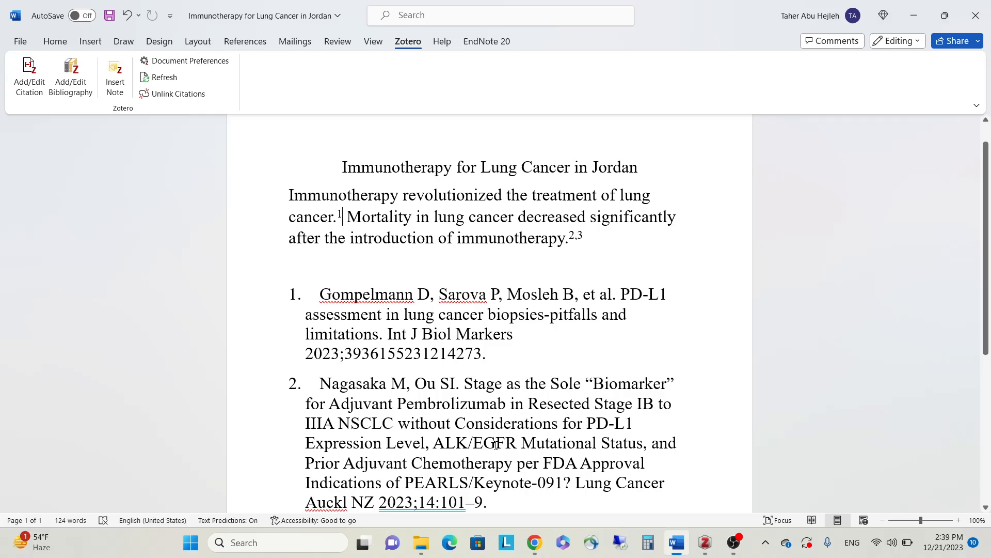
{"action": "key", "text": "BackSpace"}
{"action": "key", "text": "BackSpace"}
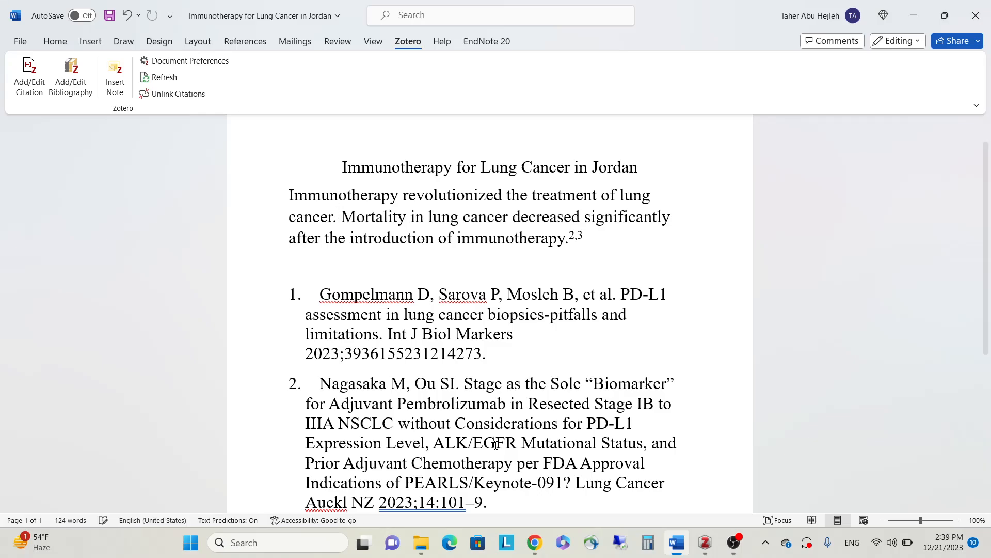
{"action": "scroll", "coordinate": [362, 289], "scroll_direction": "down", "scroll_amount": 1}
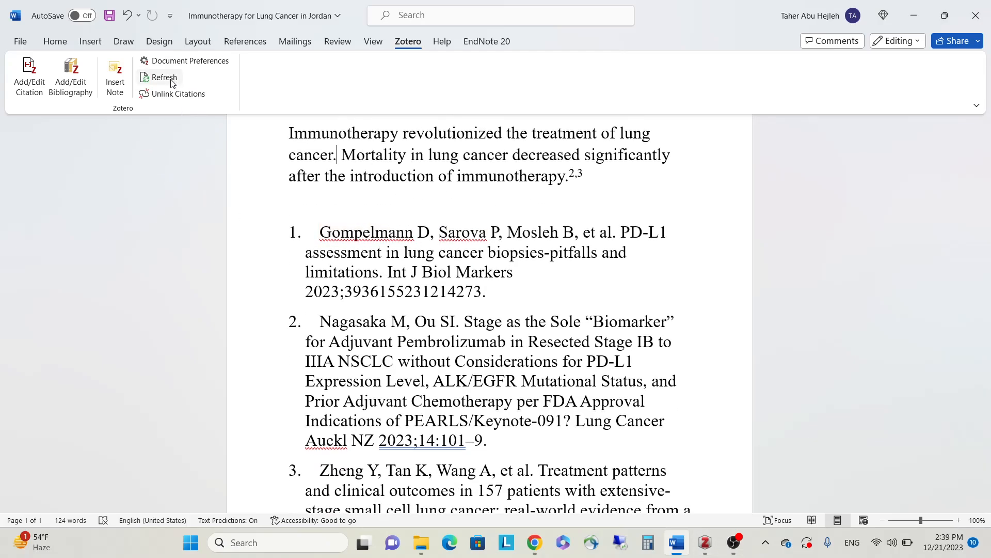
{"action": "left_click", "coordinate": [172, 82]}
Check the citation at the end of the paragraph against the entries in the refreshed bibliography.
{"action": "scroll", "coordinate": [523, 238], "scroll_direction": "up", "scroll_amount": 1}
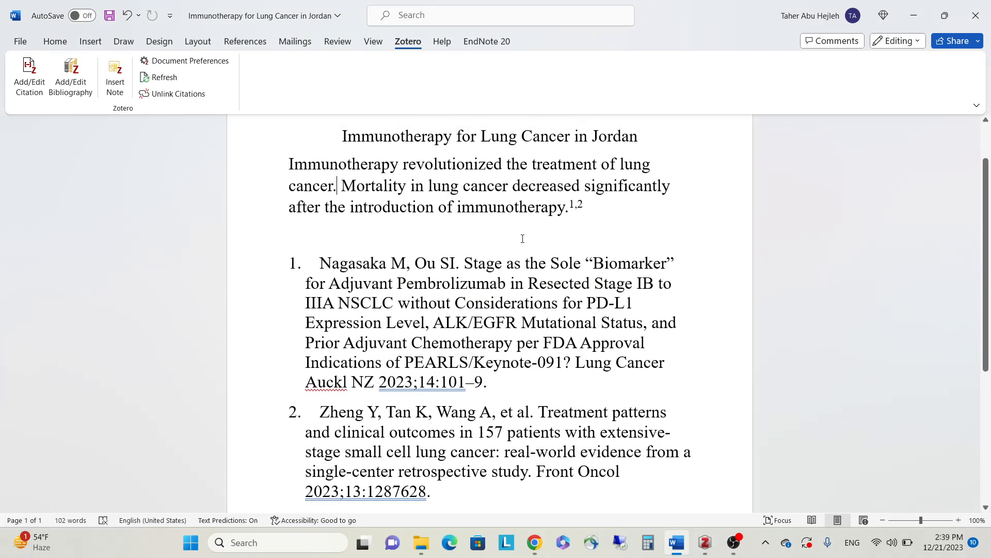
{"action": "double_click", "coordinate": [581, 204]}
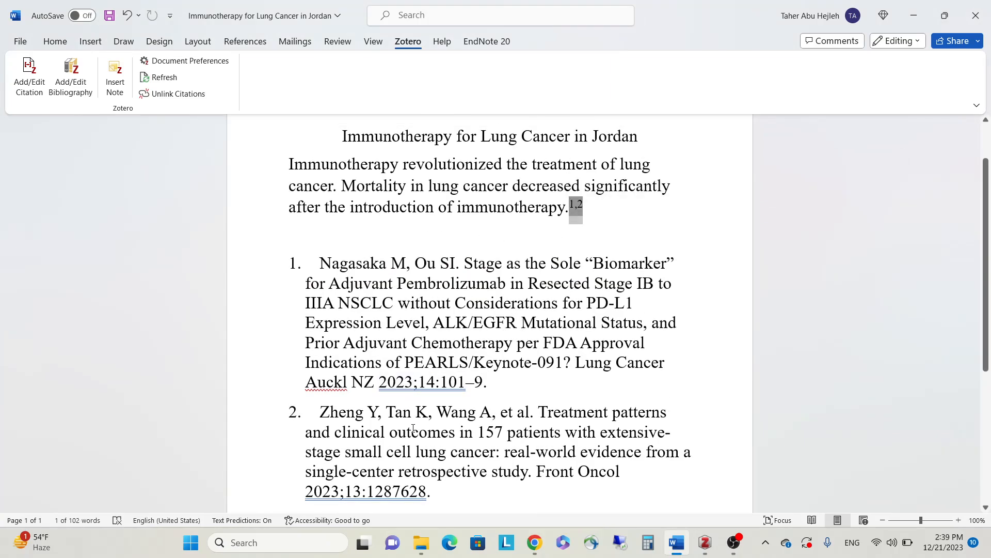
{"action": "scroll", "coordinate": [411, 440], "scroll_direction": "down", "scroll_amount": 1}
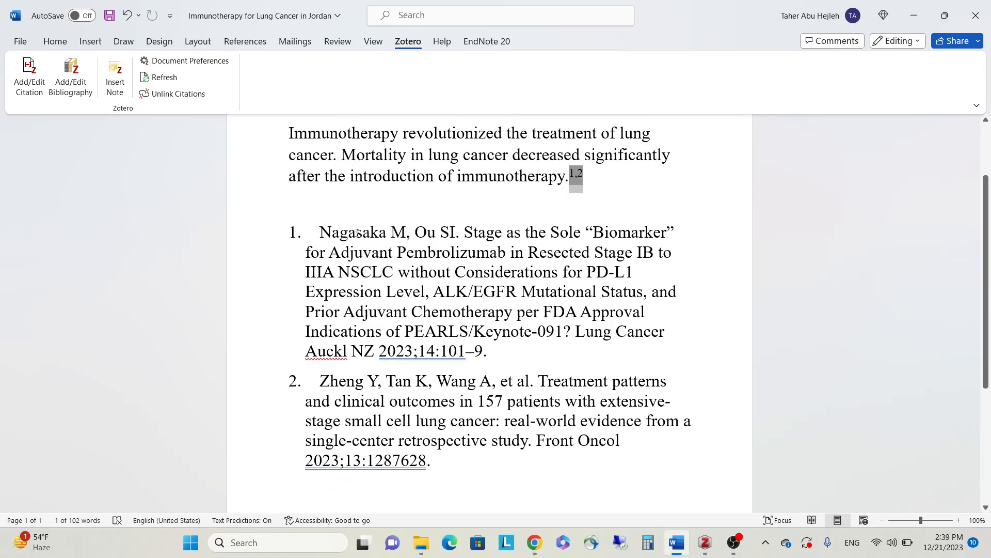
{"action": "scroll", "coordinate": [479, 279], "scroll_direction": "up", "scroll_amount": 1}
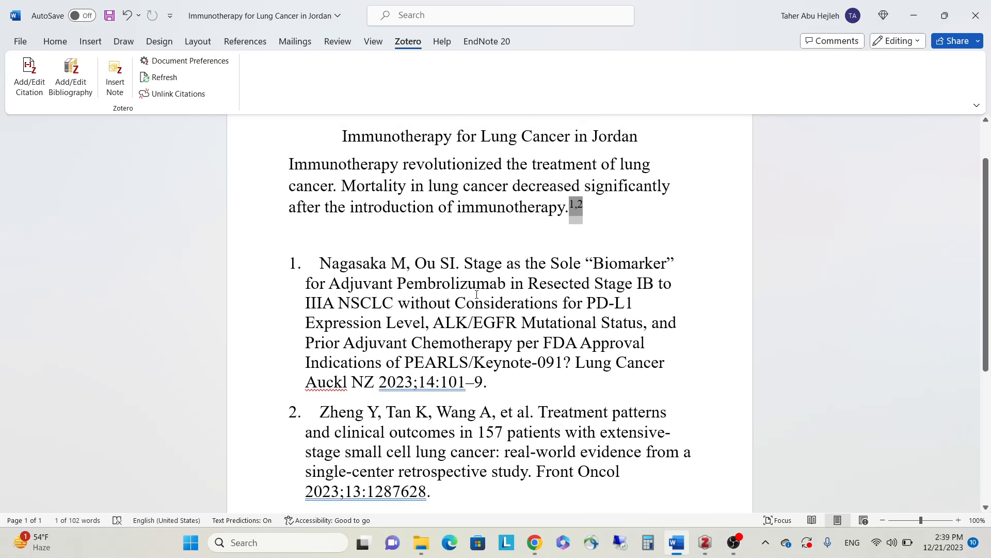
Insert a Zotero citation after "treatment of lung cancer." citing the "PD-L1 assessment in lung cancer biopsies-pitfalls and limitations" article.
{"action": "scroll", "coordinate": [486, 301], "scroll_direction": "up", "scroll_amount": 1}
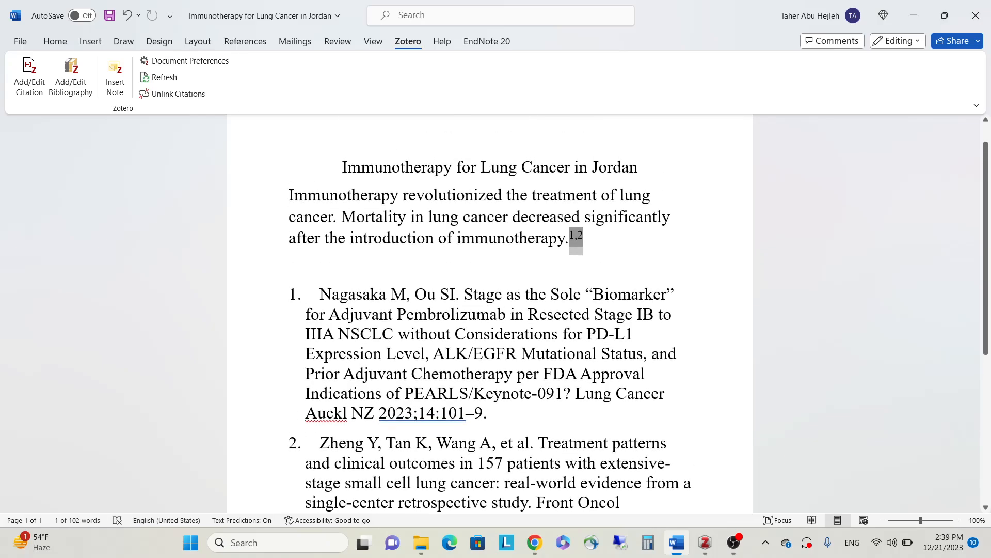
{"action": "scroll", "coordinate": [477, 315], "scroll_direction": "up", "scroll_amount": 1}
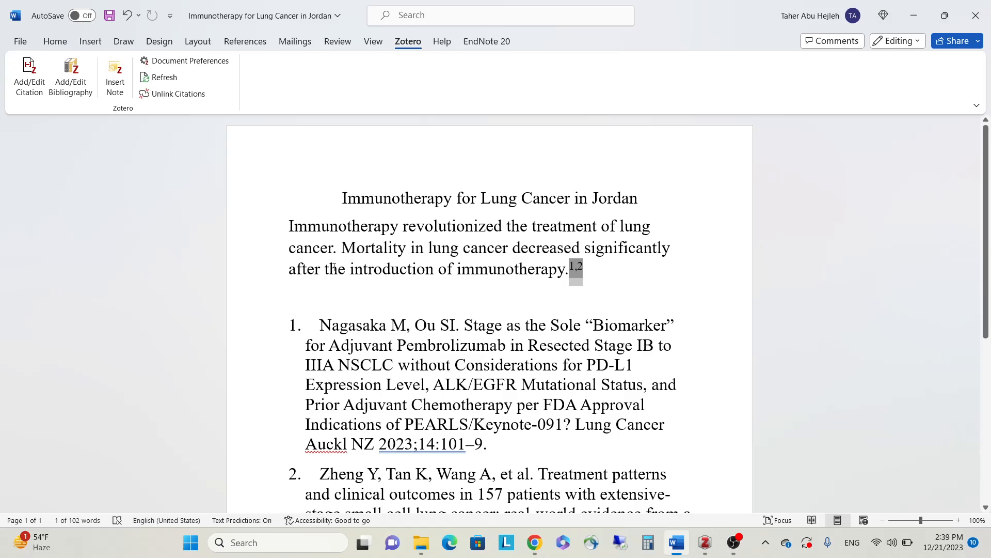
{"action": "left_click", "coordinate": [342, 247]}
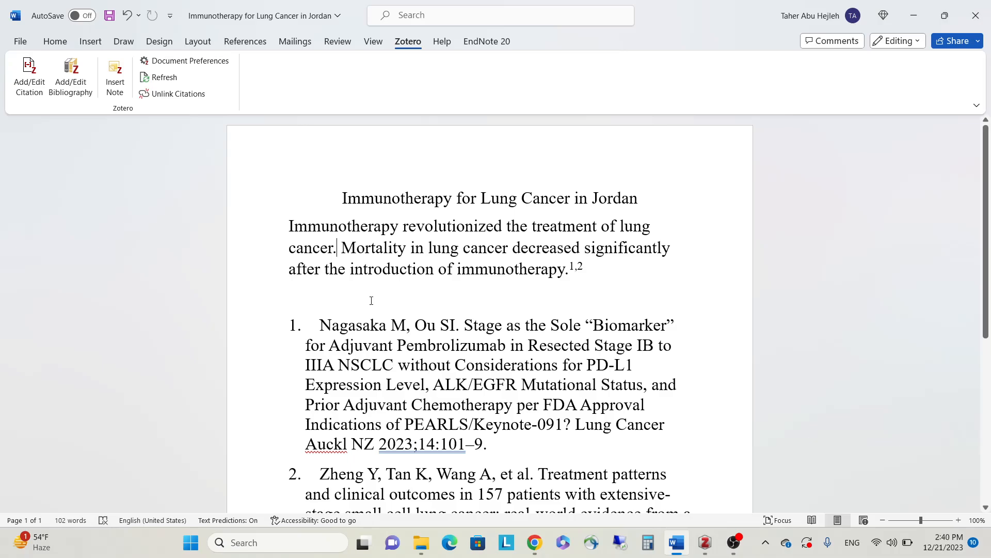
{"action": "left_click", "coordinate": [34, 91]}
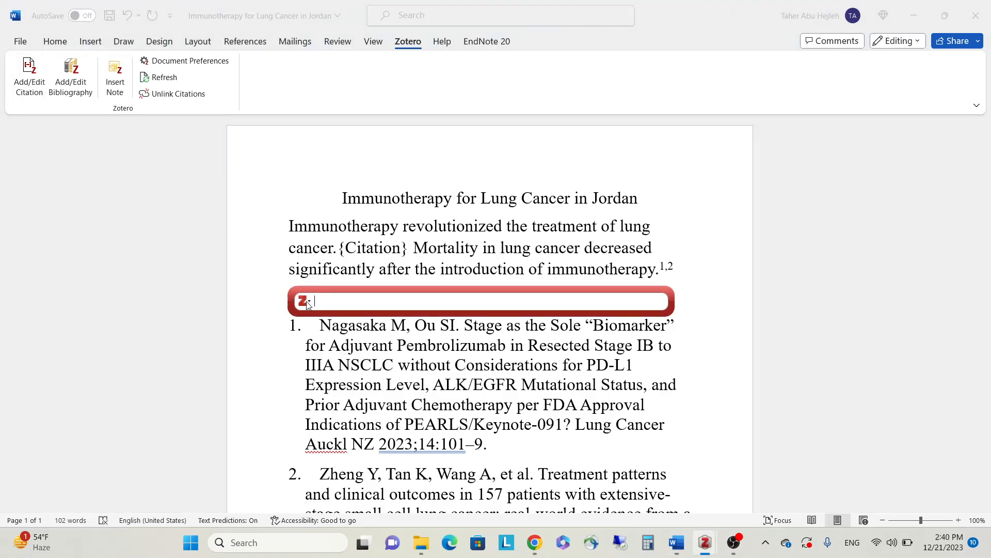
{"action": "left_click", "coordinate": [305, 302]}
{"action": "left_click", "coordinate": [341, 331]}
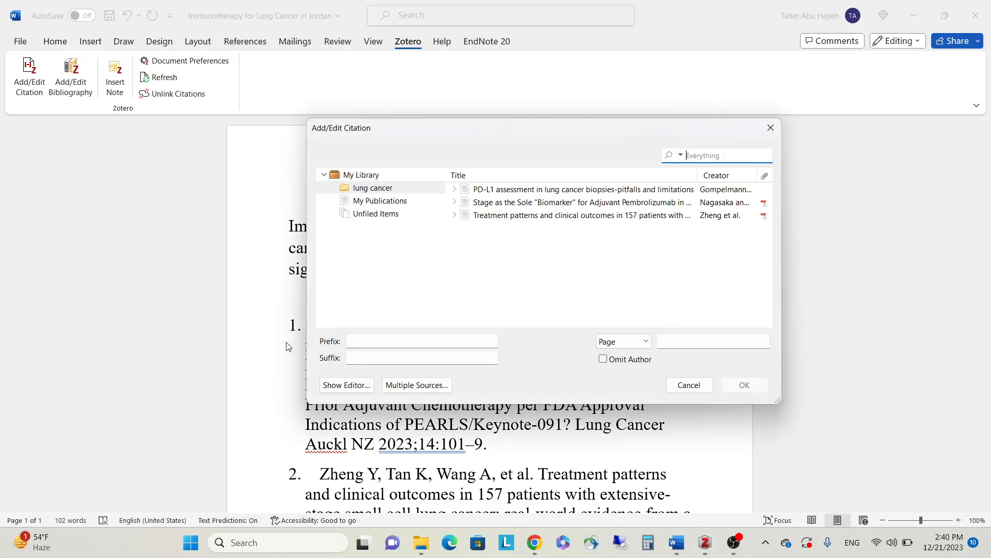
{"action": "left_click", "coordinate": [490, 190]}
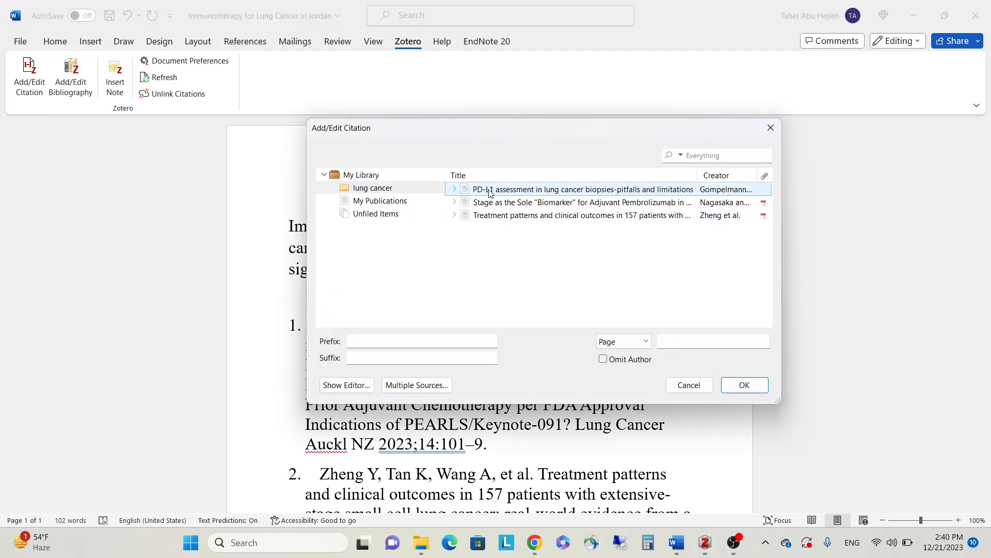
{"action": "left_click", "coordinate": [744, 385]}
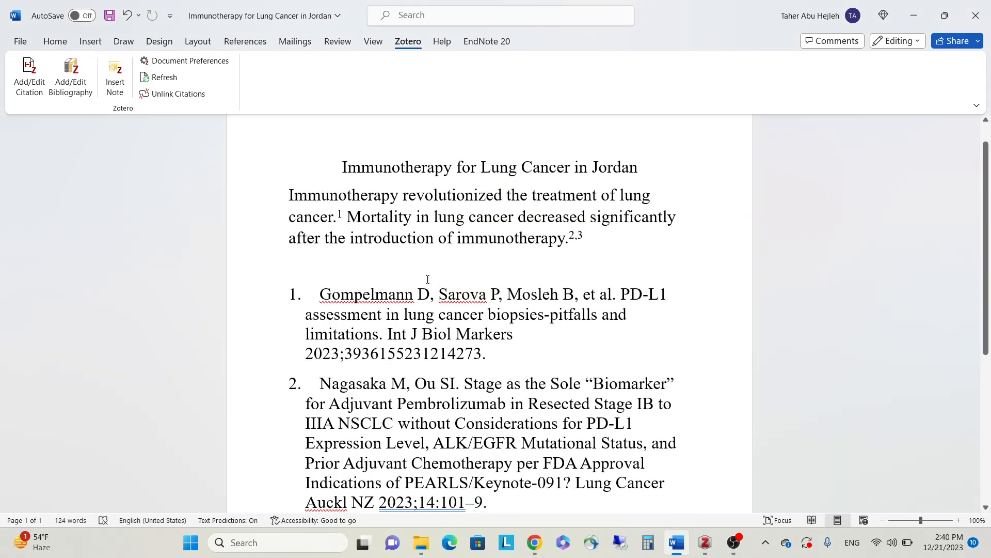
Compare the citation numbers in the paragraph with the order of the entries in the bibliography.
{"action": "left_click", "coordinate": [338, 215]}
{"action": "scroll", "coordinate": [392, 311], "scroll_direction": "down", "scroll_amount": 3}
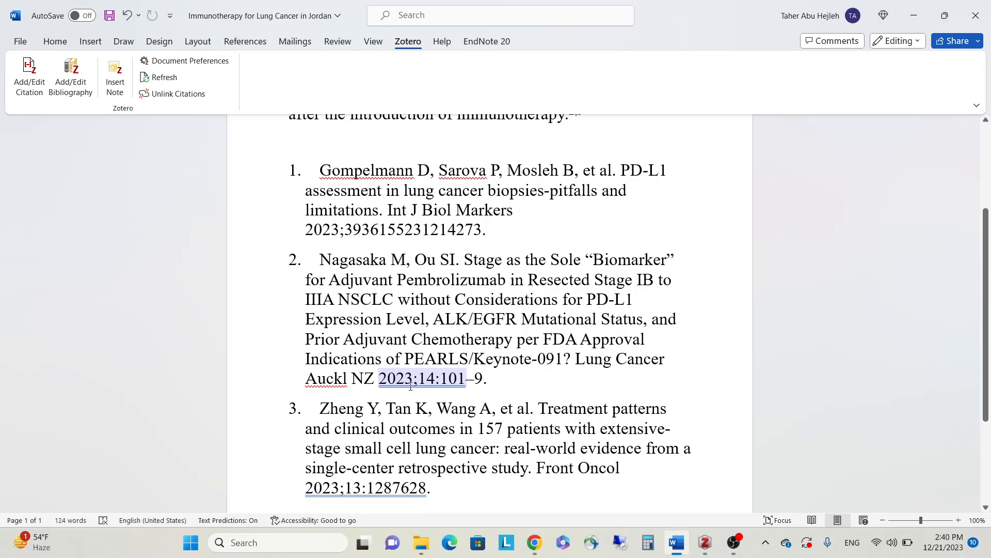
{"action": "scroll", "coordinate": [411, 387], "scroll_direction": "up", "scroll_amount": 1}
{"action": "scroll", "coordinate": [411, 382], "scroll_direction": "down", "scroll_amount": 1}
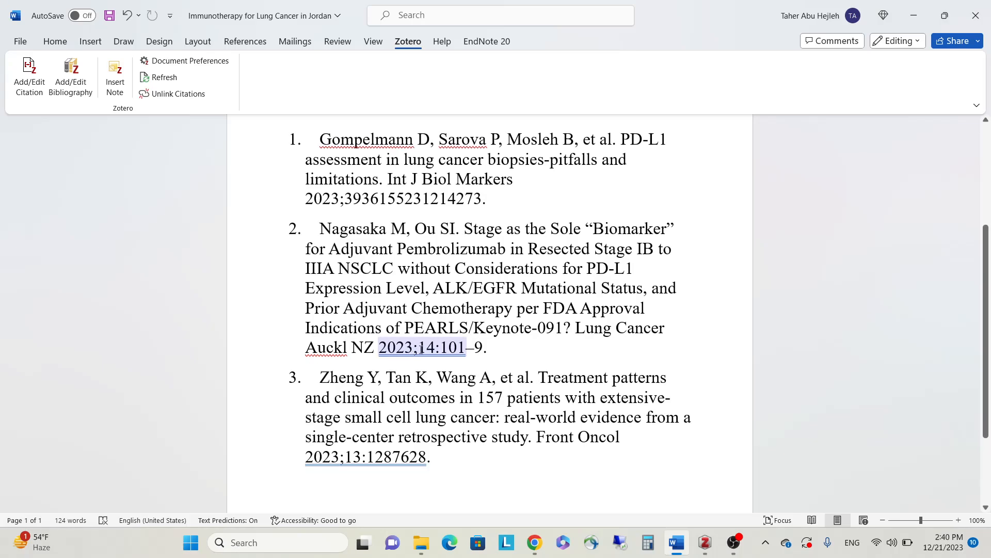
{"action": "scroll", "coordinate": [372, 361], "scroll_direction": "up", "scroll_amount": 2}
{"action": "scroll", "coordinate": [355, 354], "scroll_direction": "up", "scroll_amount": 1}
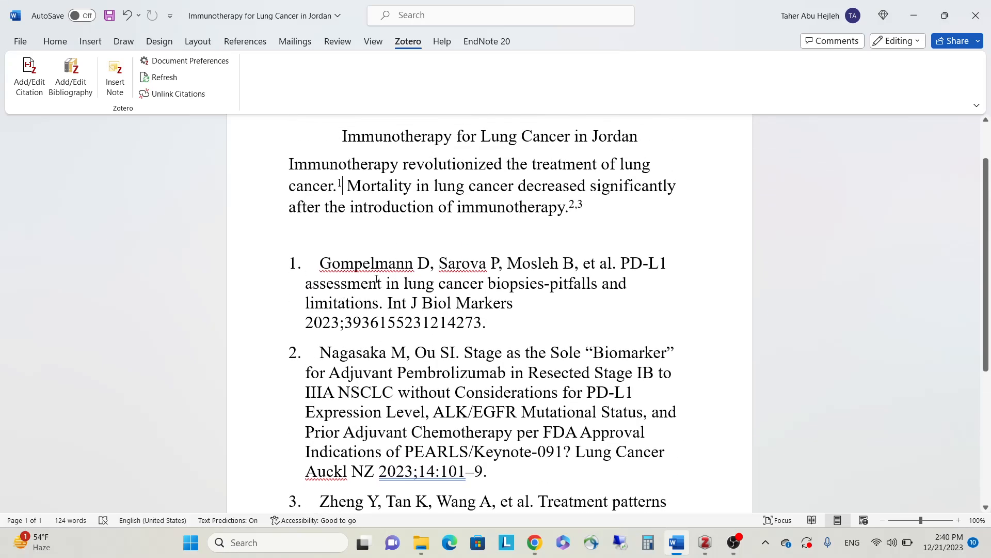
{"action": "scroll", "coordinate": [377, 279], "scroll_direction": "down", "scroll_amount": 1}
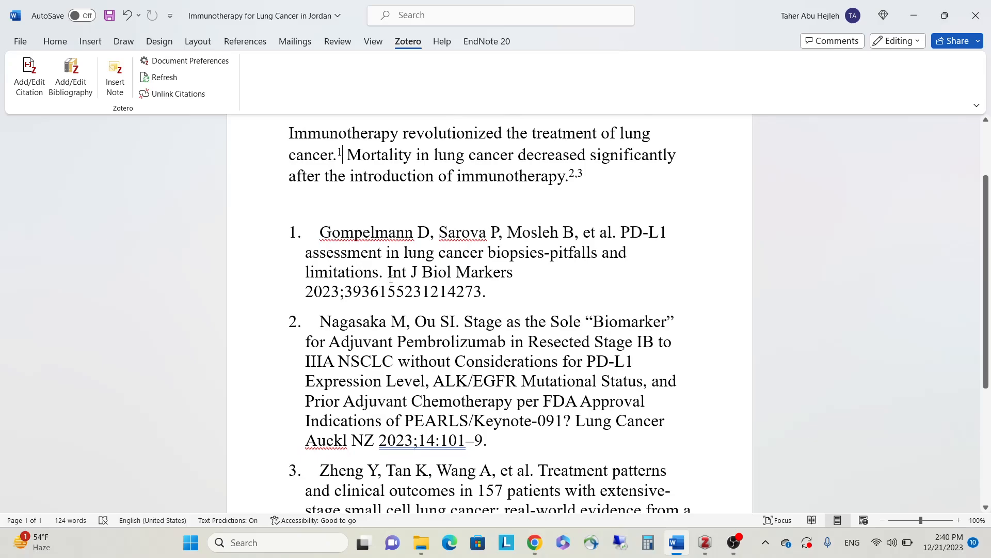
{"action": "scroll", "coordinate": [393, 272], "scroll_direction": "up", "scroll_amount": 1}
{"action": "scroll", "coordinate": [396, 273], "scroll_direction": "down", "scroll_amount": 1}
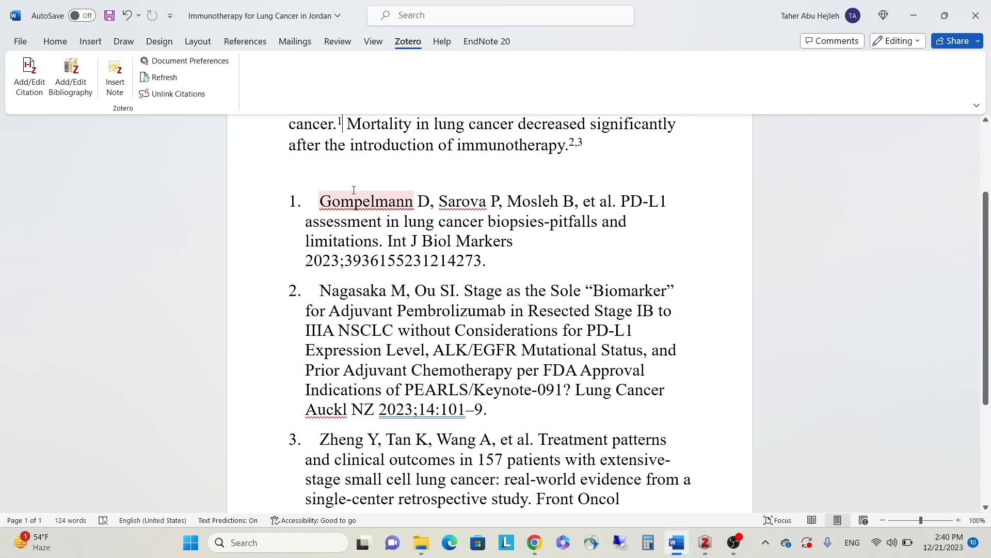
{"action": "scroll", "coordinate": [354, 196], "scroll_direction": "up", "scroll_amount": 2}
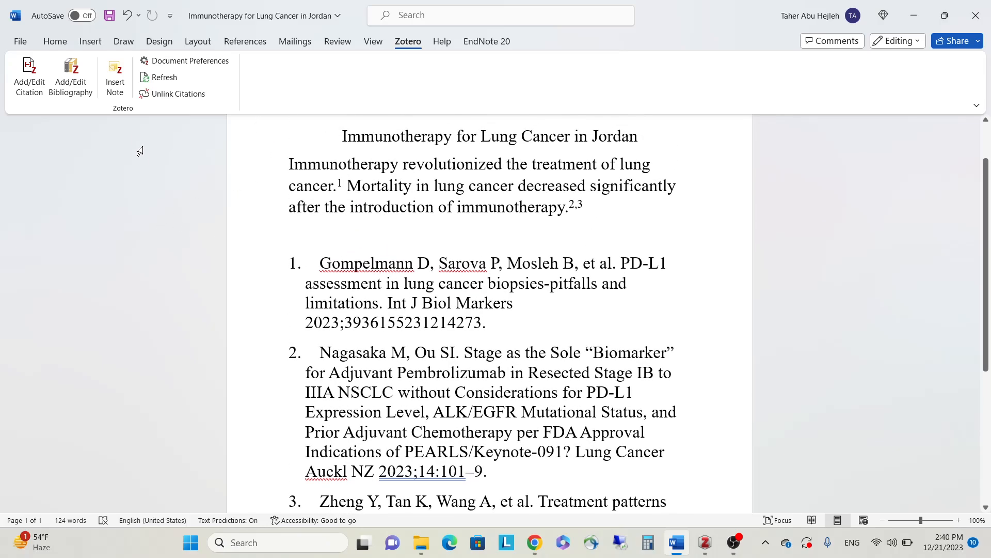
Change the document's Zotero citation style to Nature and review the reformatted bibliography.
{"action": "left_click", "coordinate": [182, 62]}
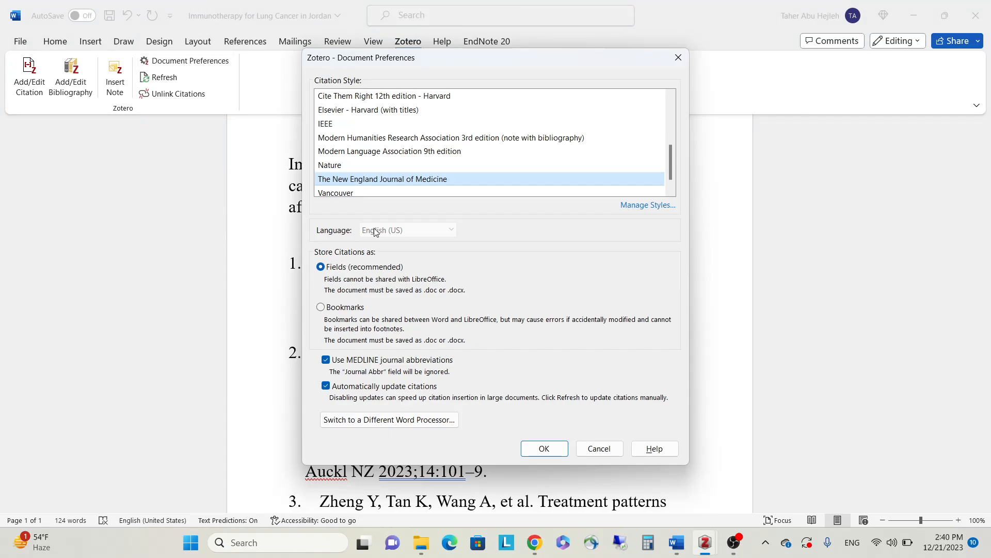
{"action": "left_click", "coordinate": [341, 166]}
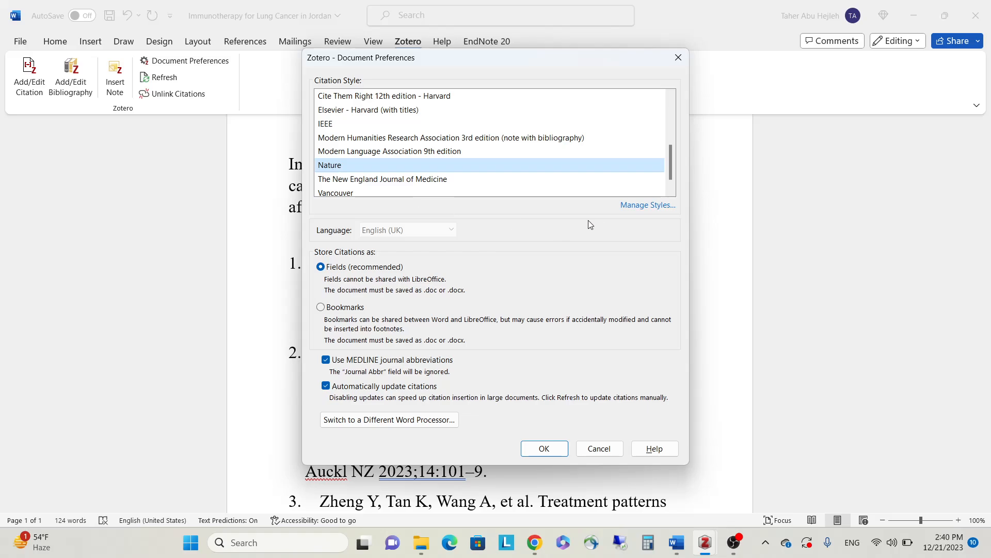
{"action": "left_click", "coordinate": [546, 448]}
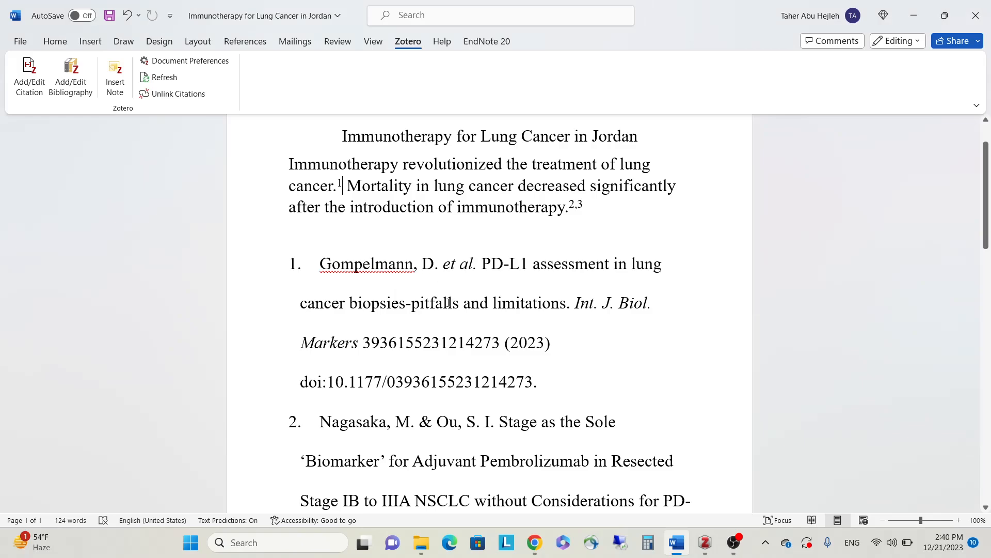
{"action": "scroll", "coordinate": [448, 303], "scroll_direction": "down", "scroll_amount": 2}
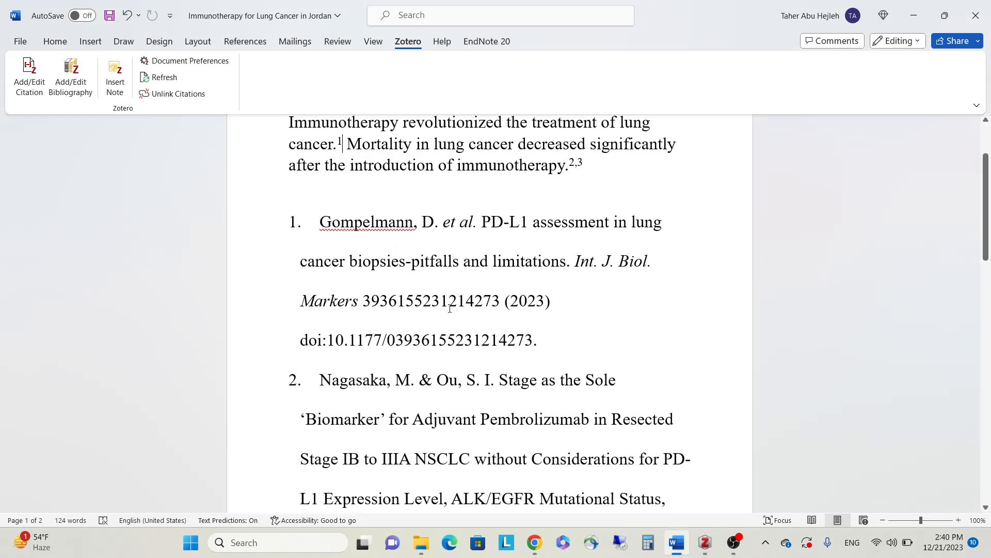
{"action": "scroll", "coordinate": [450, 308], "scroll_direction": "down", "scroll_amount": 9}
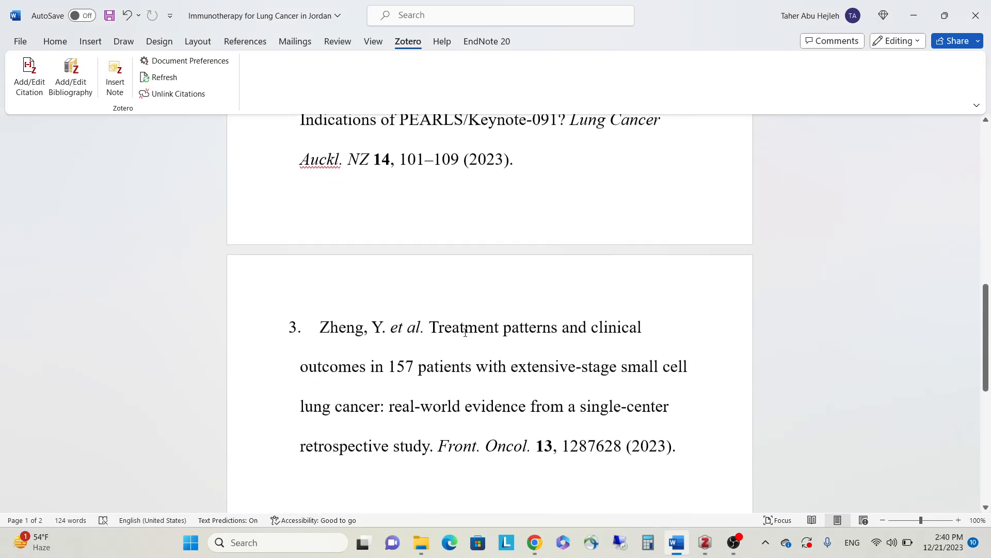
{"action": "scroll", "coordinate": [465, 332], "scroll_direction": "up", "scroll_amount": 7}
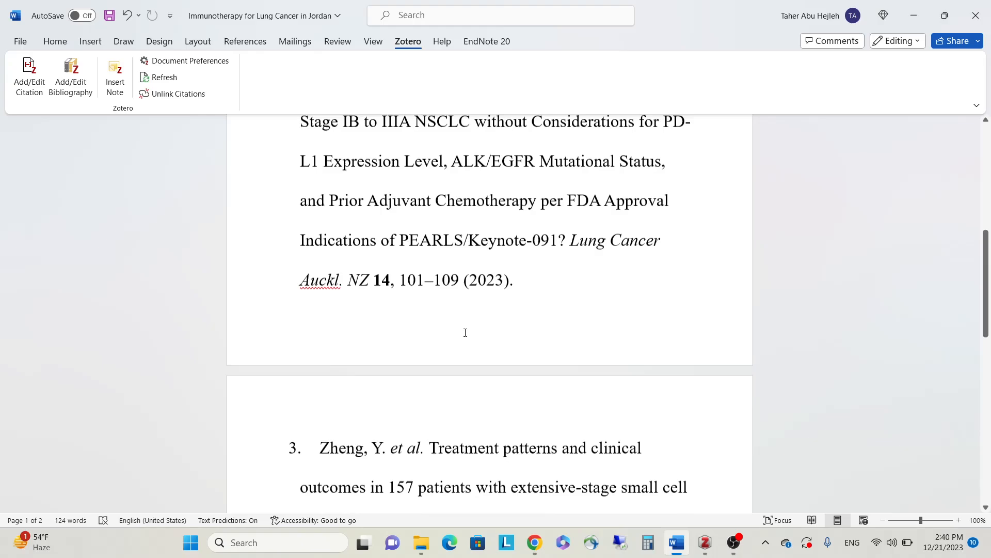
{"action": "left_click", "coordinate": [205, 66]}
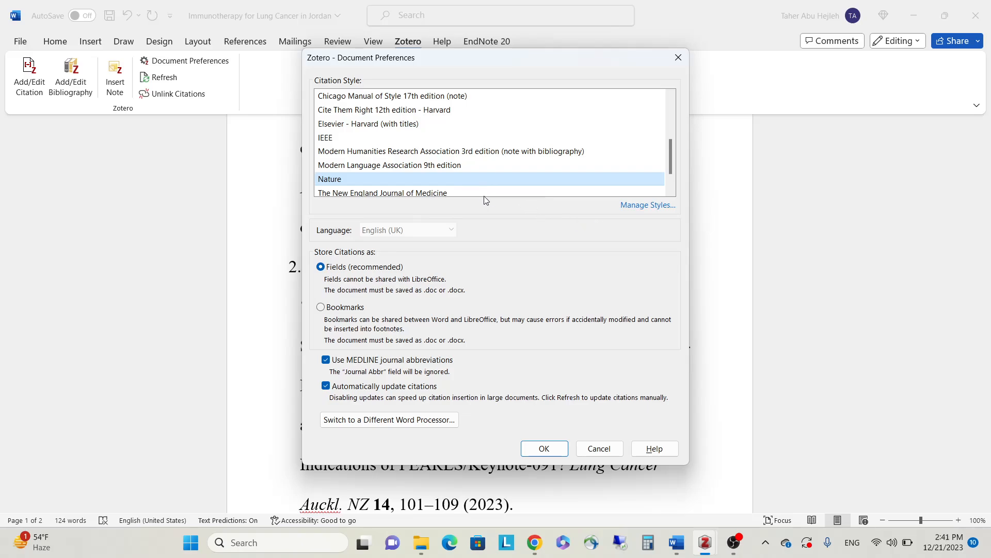
{"action": "left_click", "coordinate": [643, 209]}
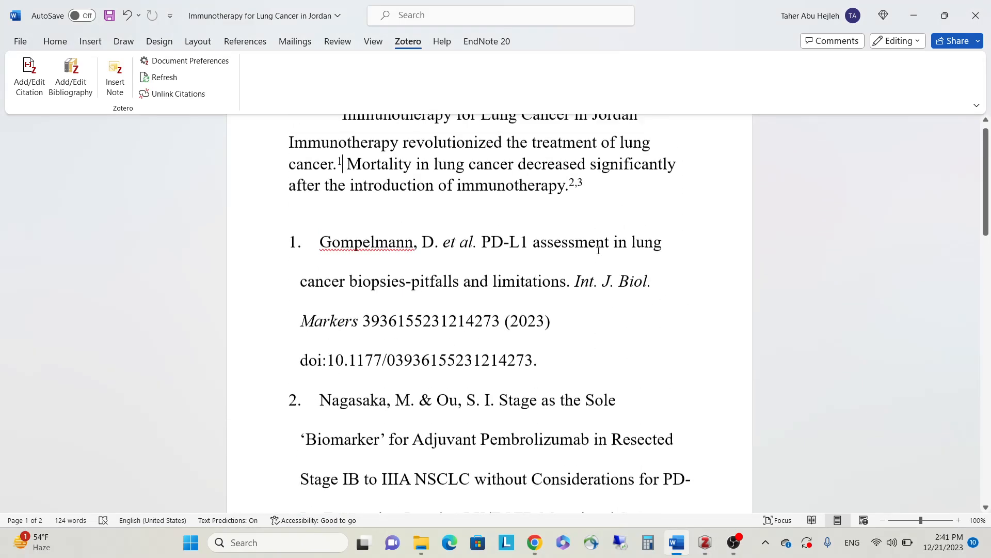
{"action": "scroll", "coordinate": [356, 153], "scroll_direction": "down", "scroll_amount": 5}
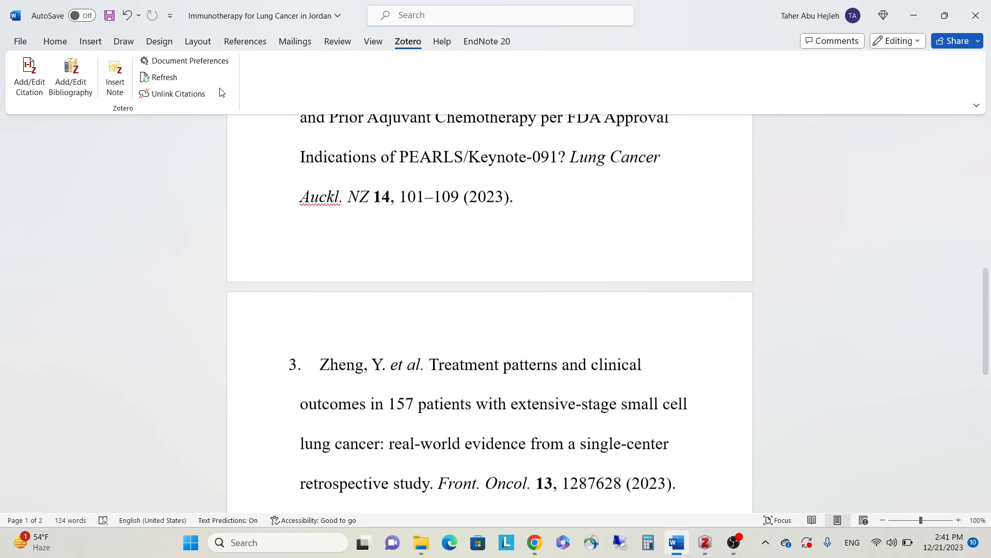
Open the Zotero Style Repository of additional citation styles through the style management in the document preferences.
{"action": "left_click", "coordinate": [196, 66]}
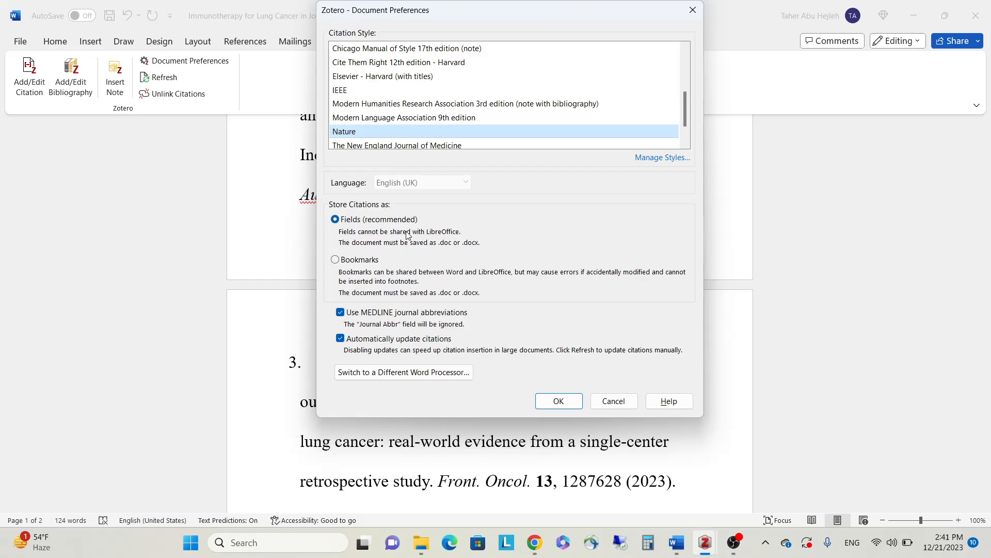
{"action": "scroll", "coordinate": [505, 142], "scroll_direction": "down", "scroll_amount": 2}
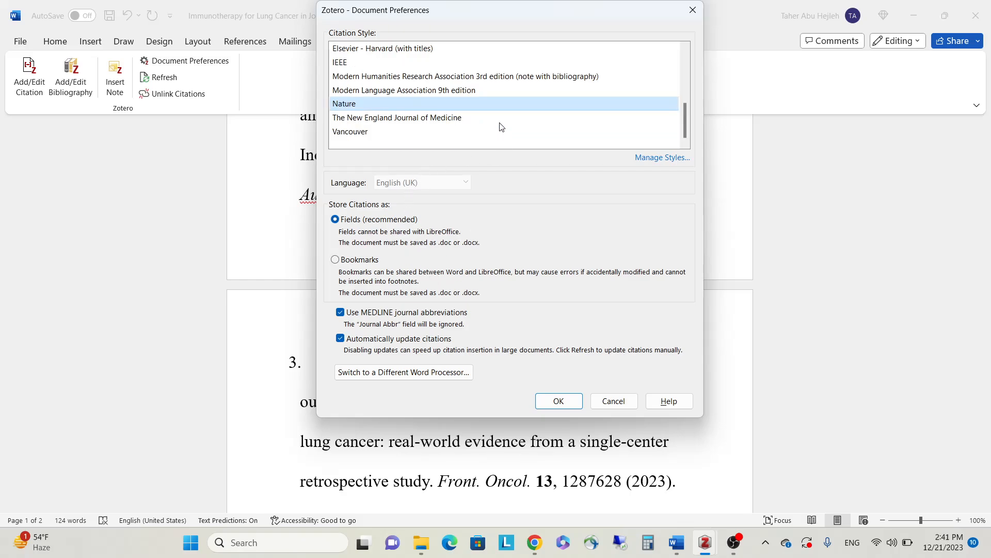
{"action": "left_click", "coordinate": [658, 158]}
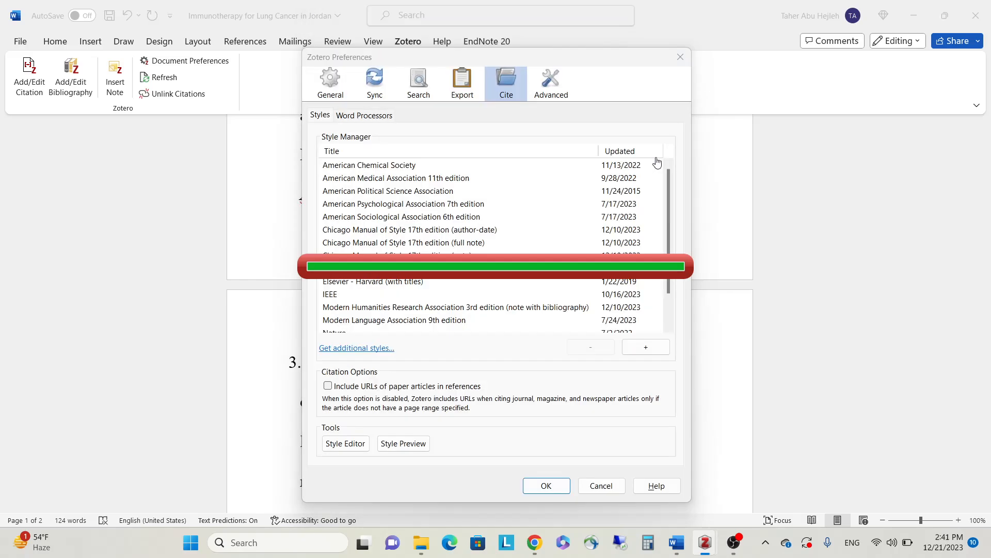
{"action": "left_click", "coordinate": [356, 350]}
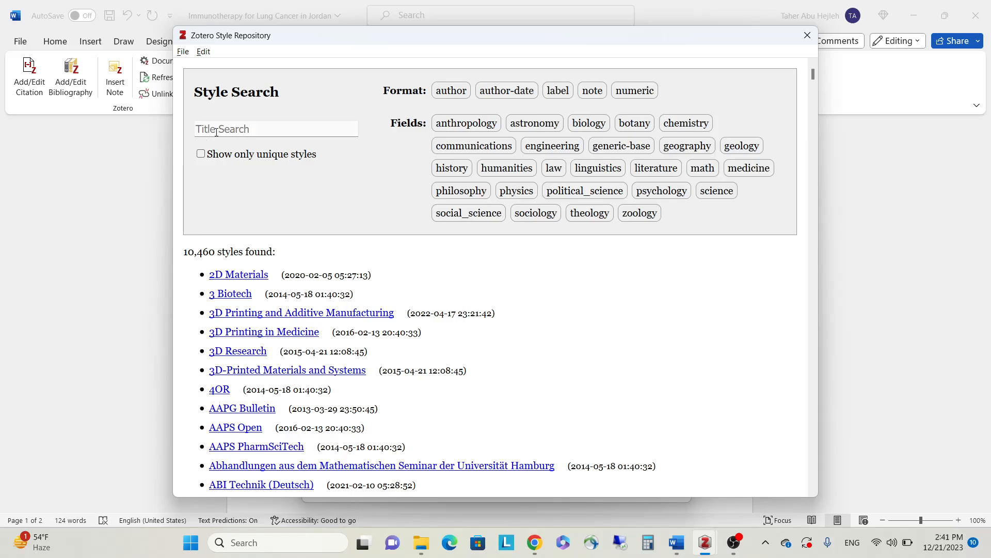
Search the style repository for "journal of clinical oncology", install the Journal of Clinical Oncology style, and accept the Zotero preferences.
{"action": "type", "text": "jou"}
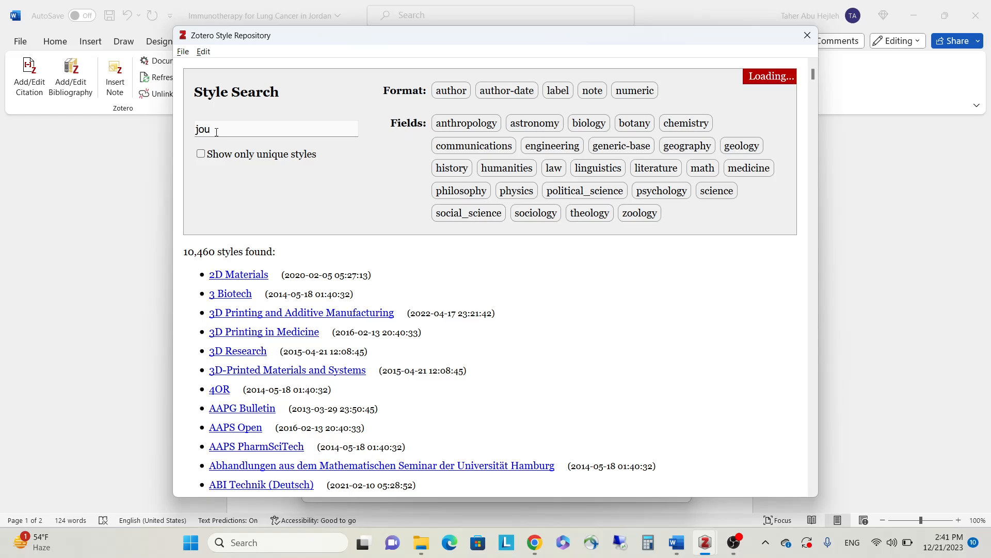
{"action": "type", "text": "rnal of clinical "}
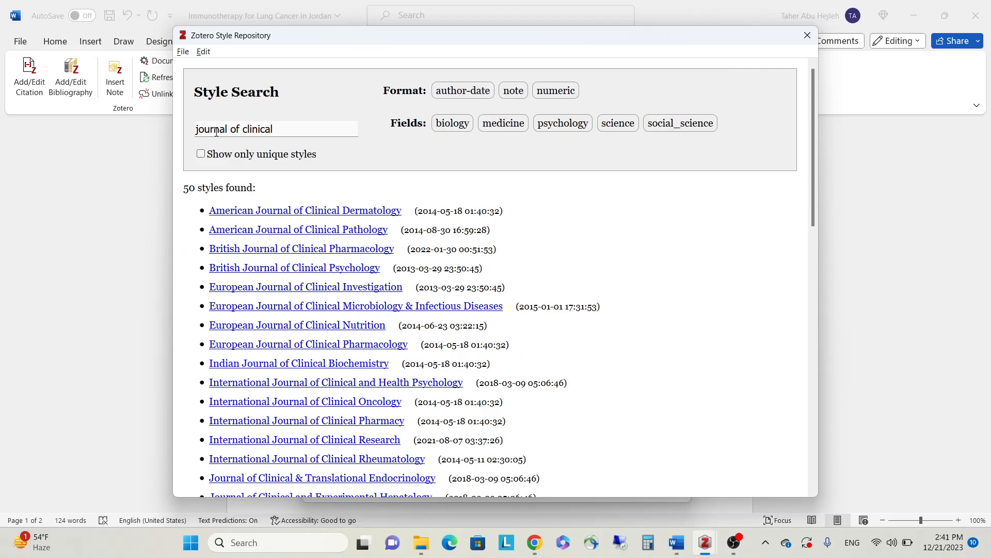
{"action": "type", "text": "oncology"}
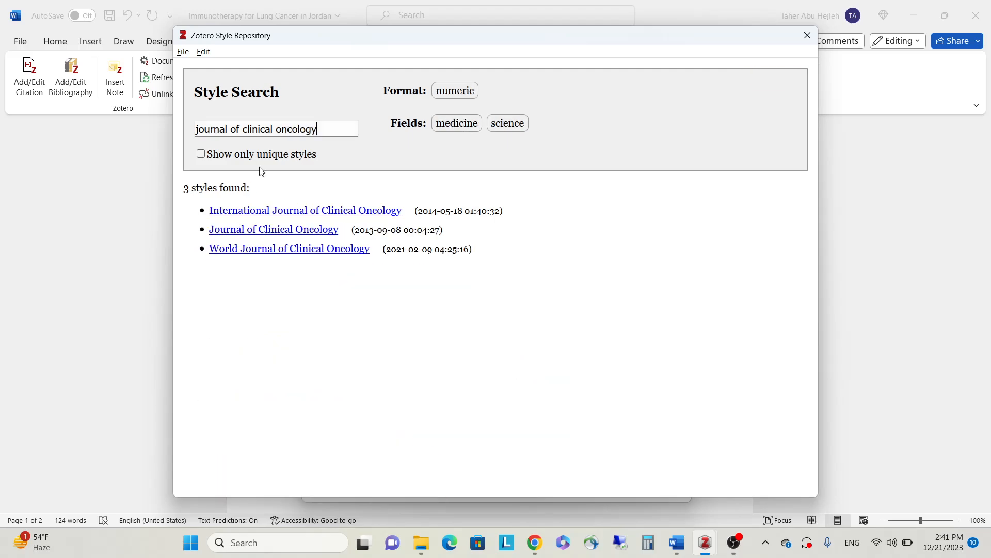
{"action": "mouse_move", "coordinate": [222, 233]}
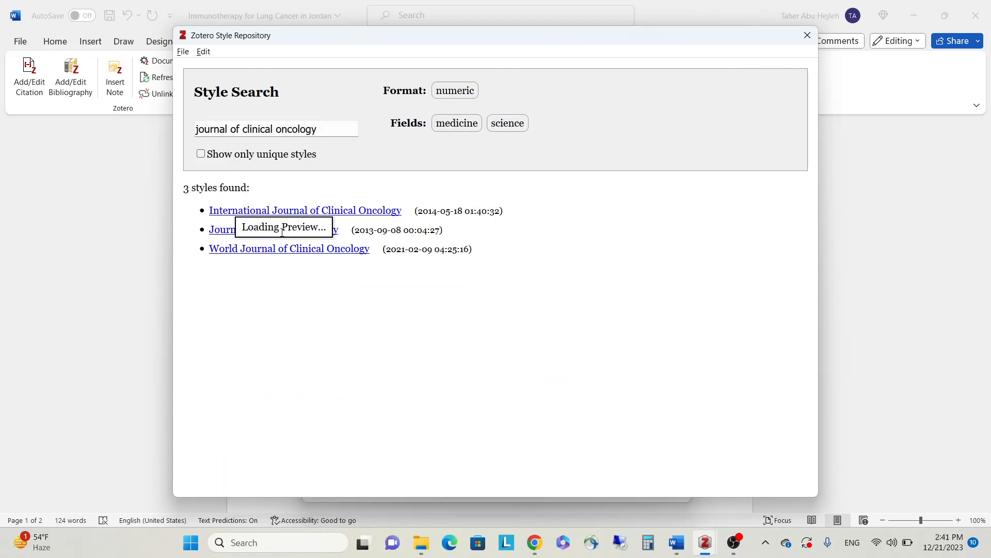
{"action": "left_click", "coordinate": [222, 230]}
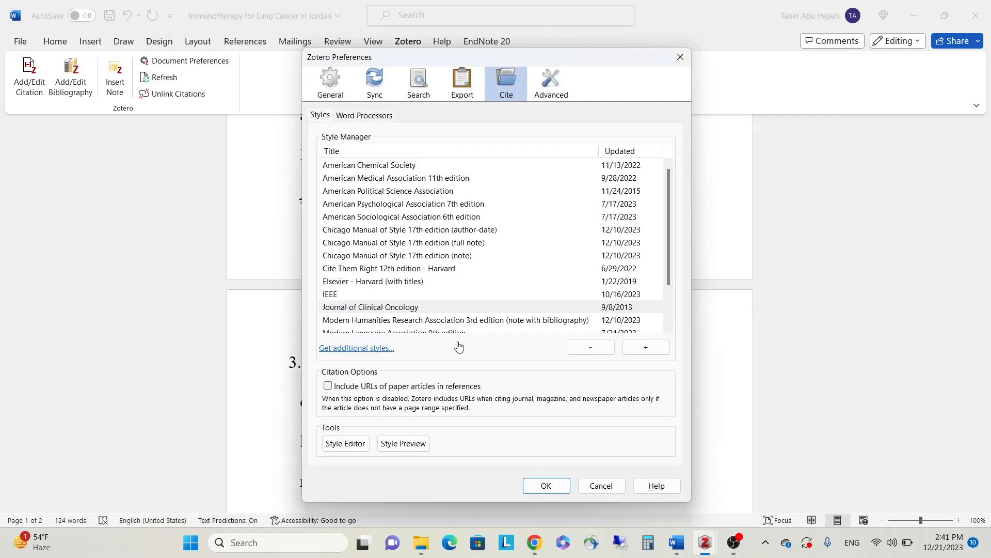
{"action": "left_click", "coordinate": [388, 310]}
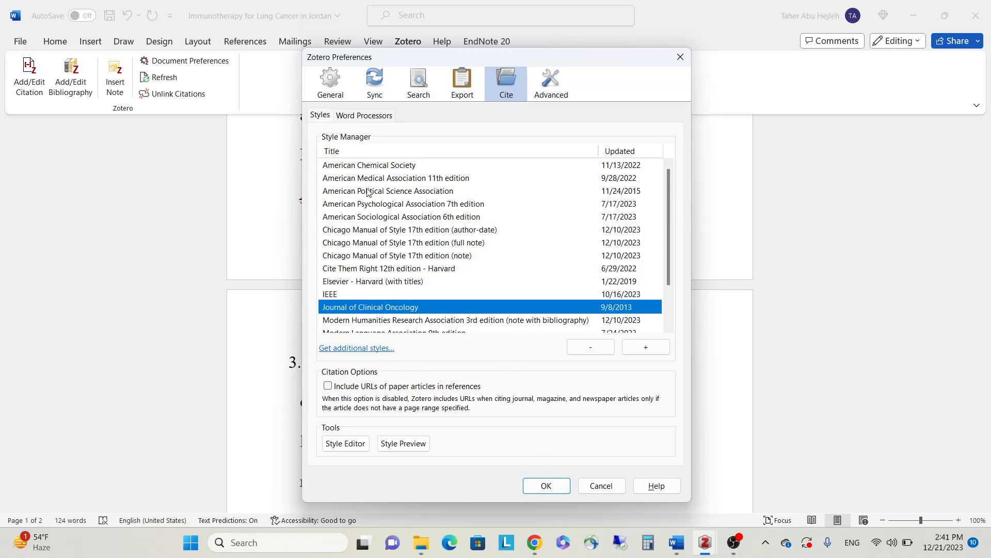
{"action": "scroll", "coordinate": [377, 252], "scroll_direction": "down", "scroll_amount": 1}
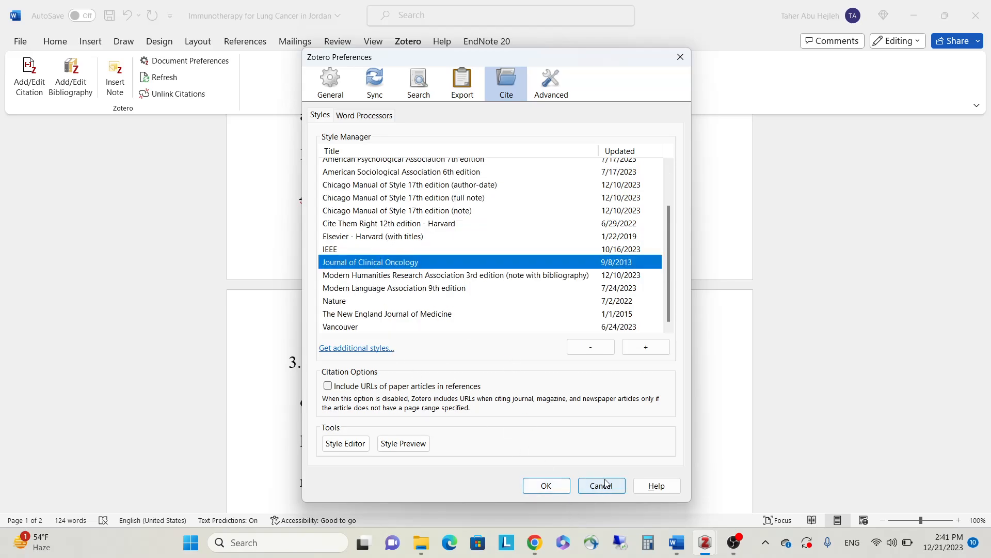
{"action": "left_click", "coordinate": [547, 486]}
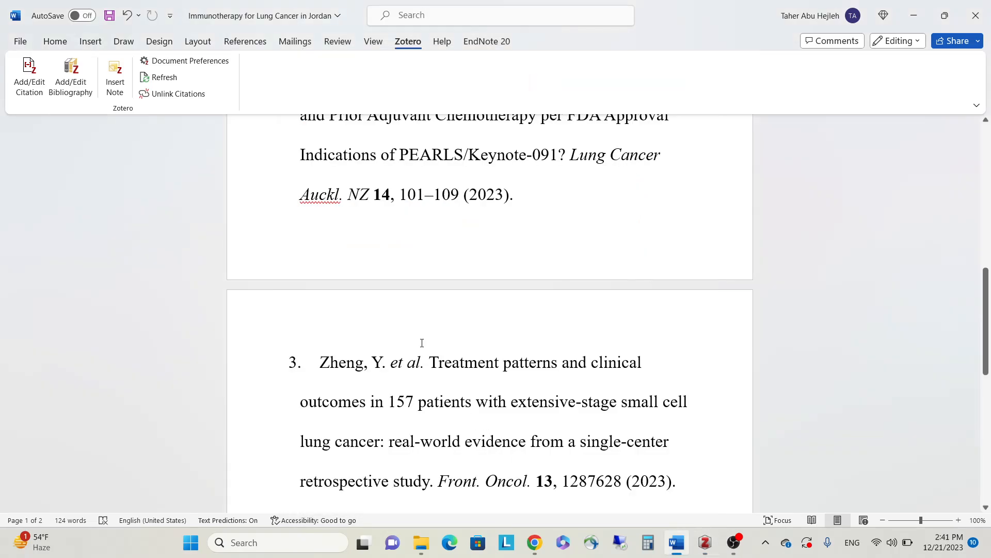
Change the document's Zotero citation style to Journal of Clinical Oncology in the document preferences.
{"action": "scroll", "coordinate": [422, 342], "scroll_direction": "up", "scroll_amount": 3}
{"action": "left_click", "coordinate": [155, 61]}
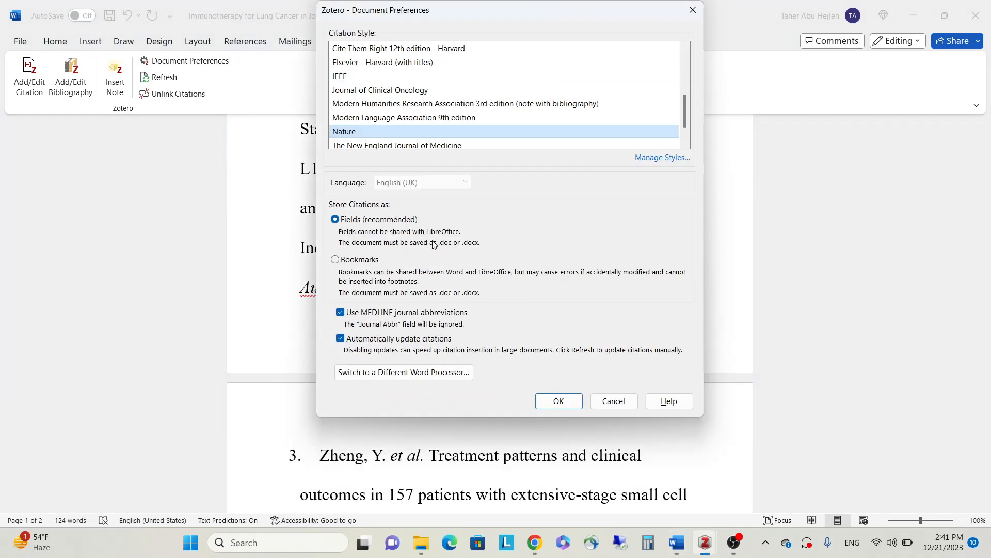
{"action": "scroll", "coordinate": [383, 124], "scroll_direction": "down", "scroll_amount": 1}
{"action": "scroll", "coordinate": [372, 135], "scroll_direction": "up", "scroll_amount": 1}
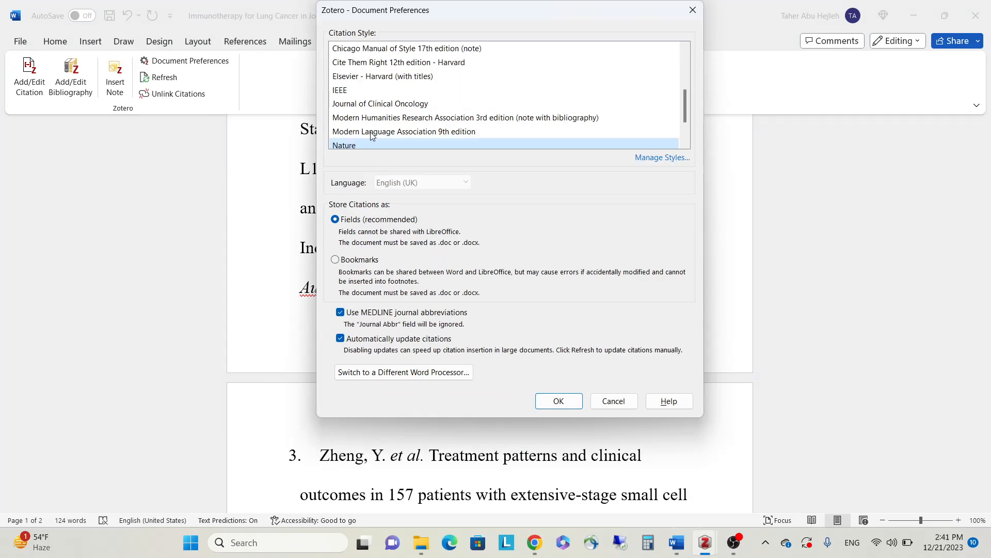
{"action": "scroll", "coordinate": [372, 131], "scroll_direction": "up", "scroll_amount": 3}
{"action": "scroll", "coordinate": [374, 106], "scroll_direction": "down", "scroll_amount": 2}
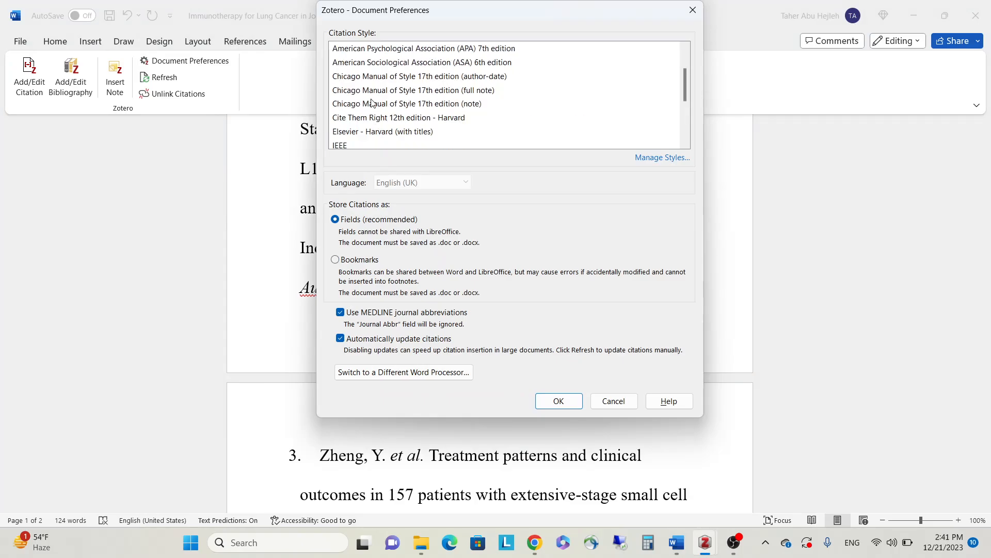
{"action": "left_click", "coordinate": [367, 122]}
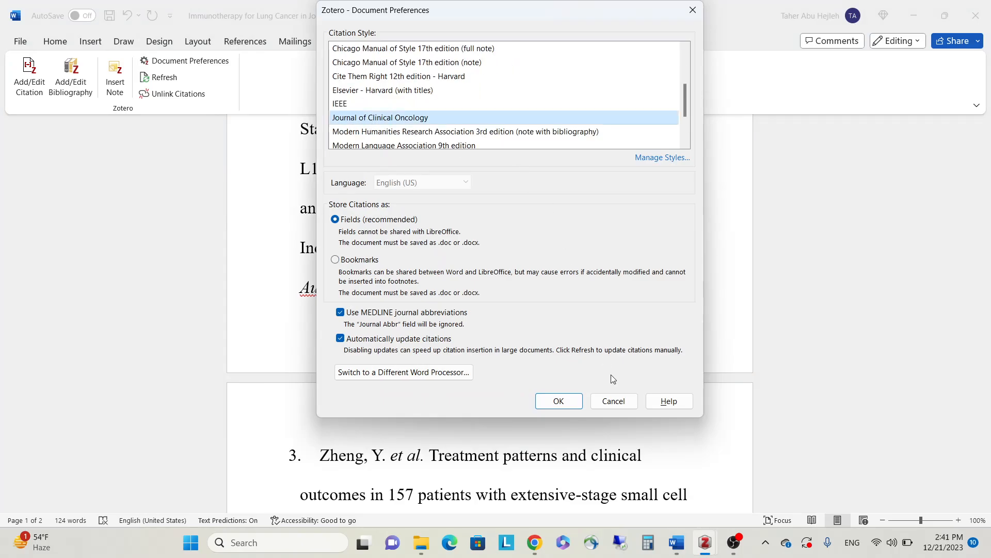
{"action": "left_click", "coordinate": [560, 398]}
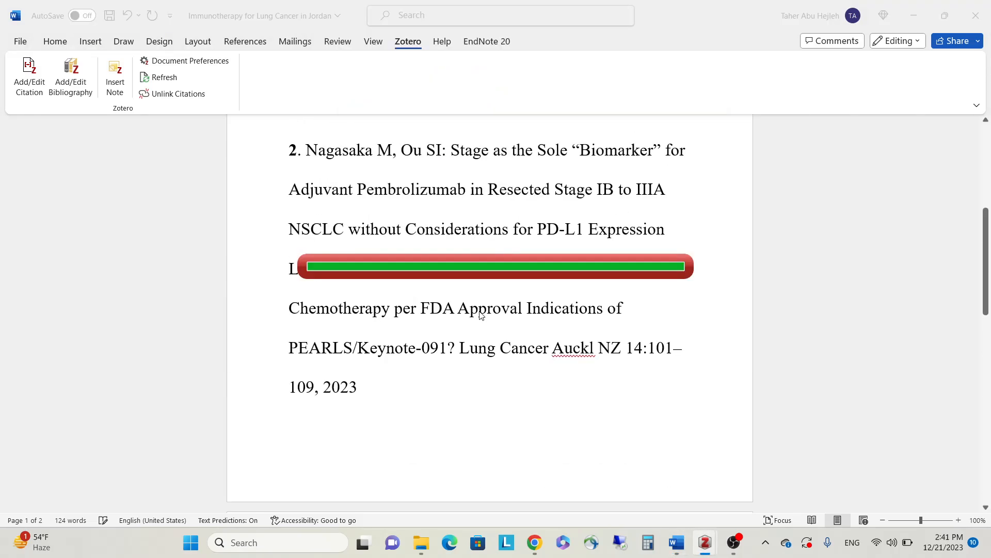
Review how the in-text citations and the bibliography entries are formatted in the Journal of Clinical Oncology style.
{"action": "scroll", "coordinate": [490, 329], "scroll_direction": "up", "scroll_amount": 4}
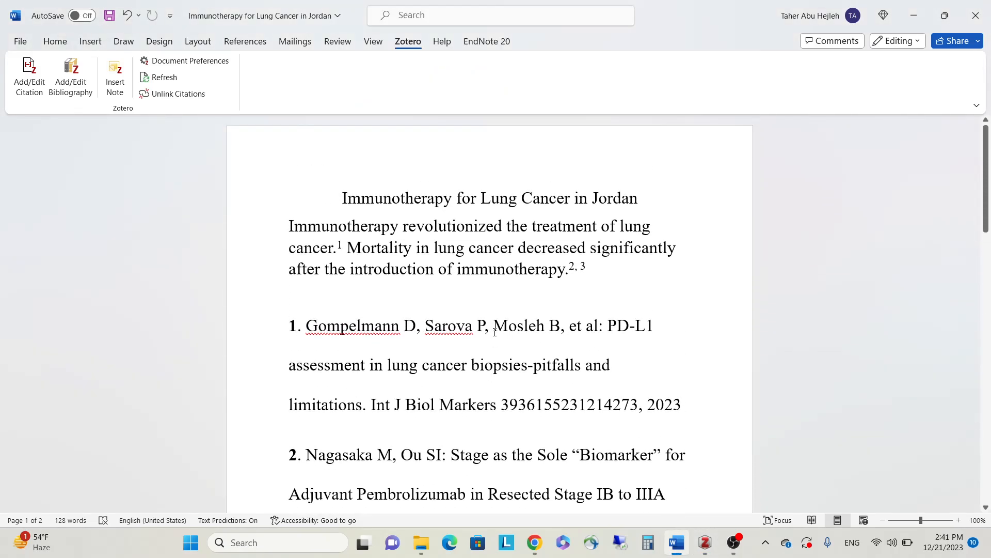
{"action": "scroll", "coordinate": [494, 330], "scroll_direction": "down", "scroll_amount": 2}
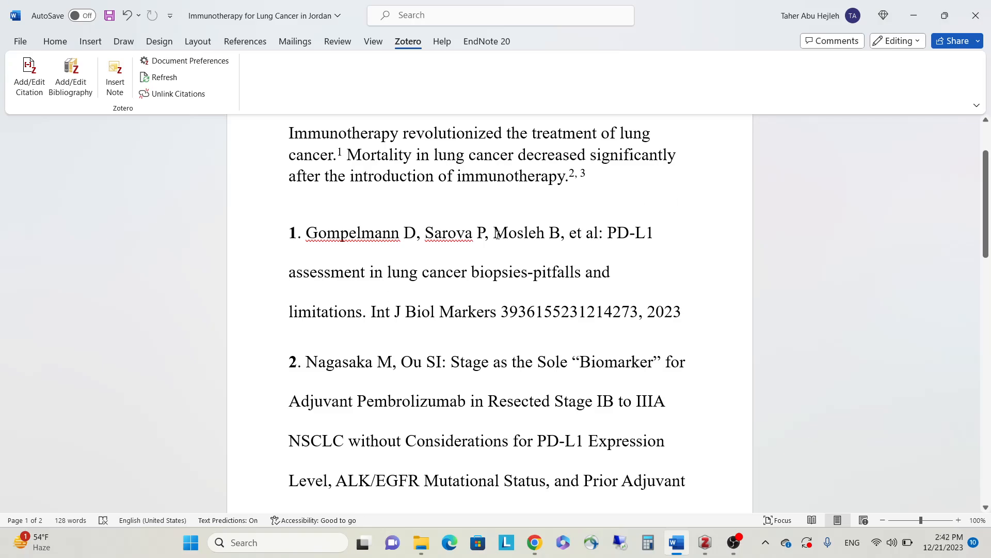
{"action": "scroll", "coordinate": [497, 235], "scroll_direction": "up", "scroll_amount": 1}
{"action": "scroll", "coordinate": [506, 255], "scroll_direction": "down", "scroll_amount": 3}
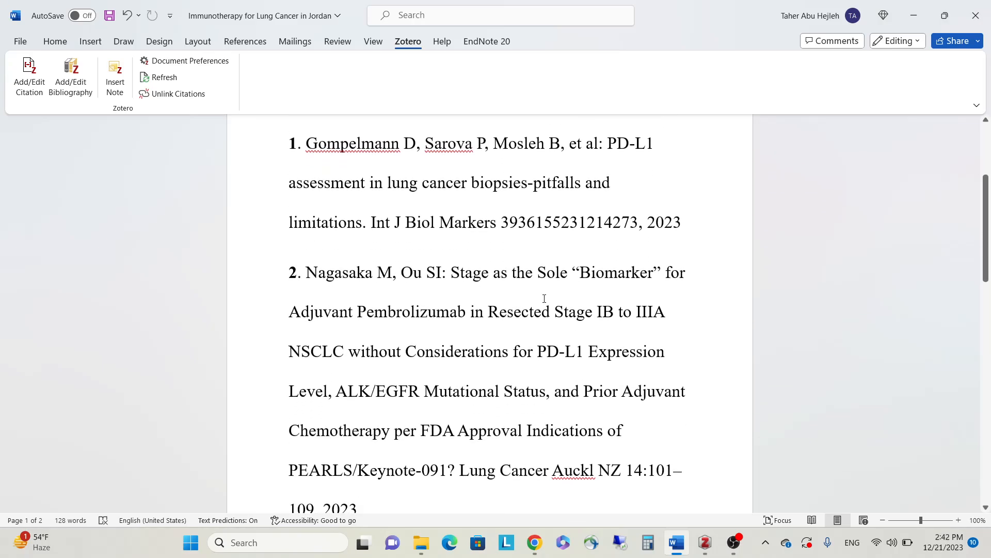
{"action": "scroll", "coordinate": [549, 279], "scroll_direction": "up", "scroll_amount": 4}
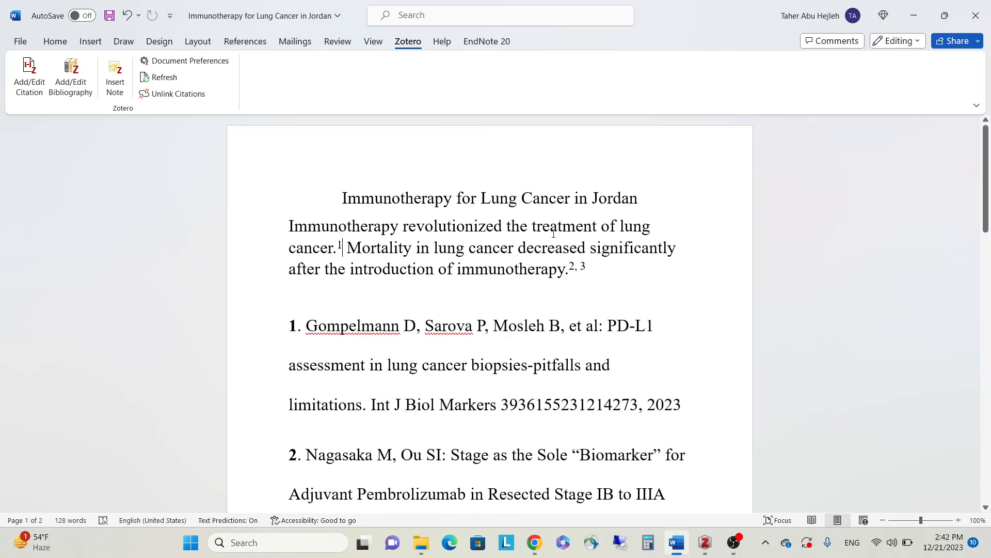
{"action": "scroll", "coordinate": [330, 316], "scroll_direction": "down", "scroll_amount": 2}
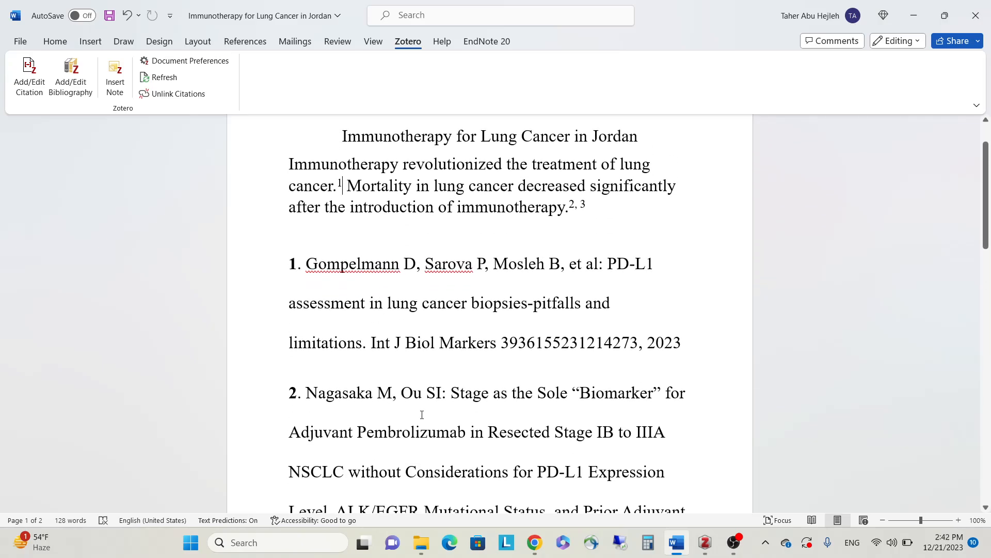
{"action": "scroll", "coordinate": [422, 414], "scroll_direction": "down", "scroll_amount": 3}
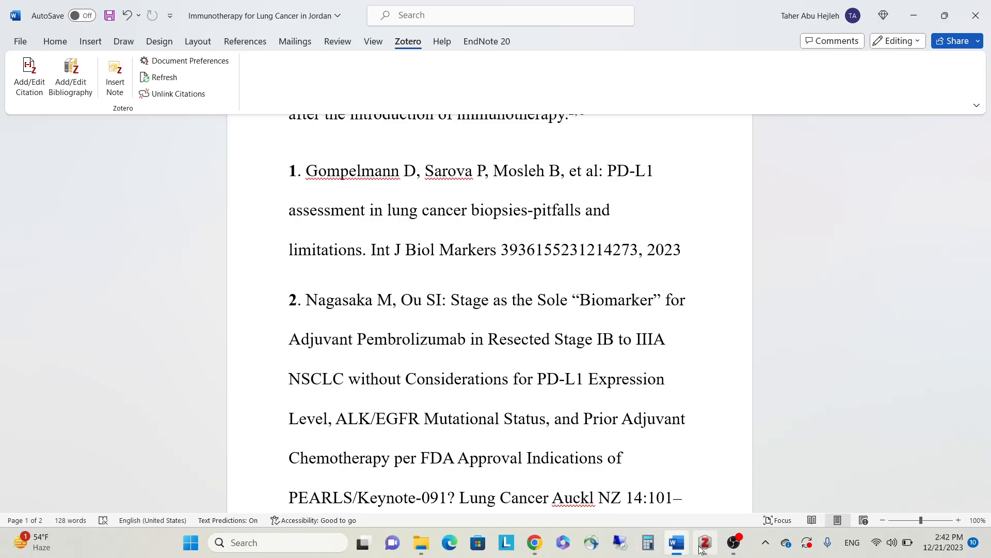
{"action": "left_click", "coordinate": [705, 543]}
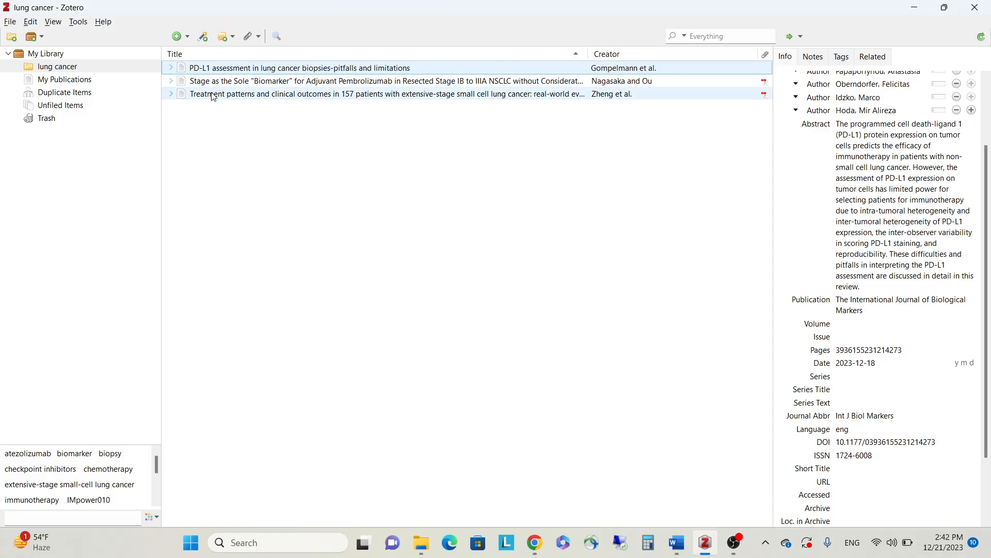
{"action": "left_click", "coordinate": [202, 40]}
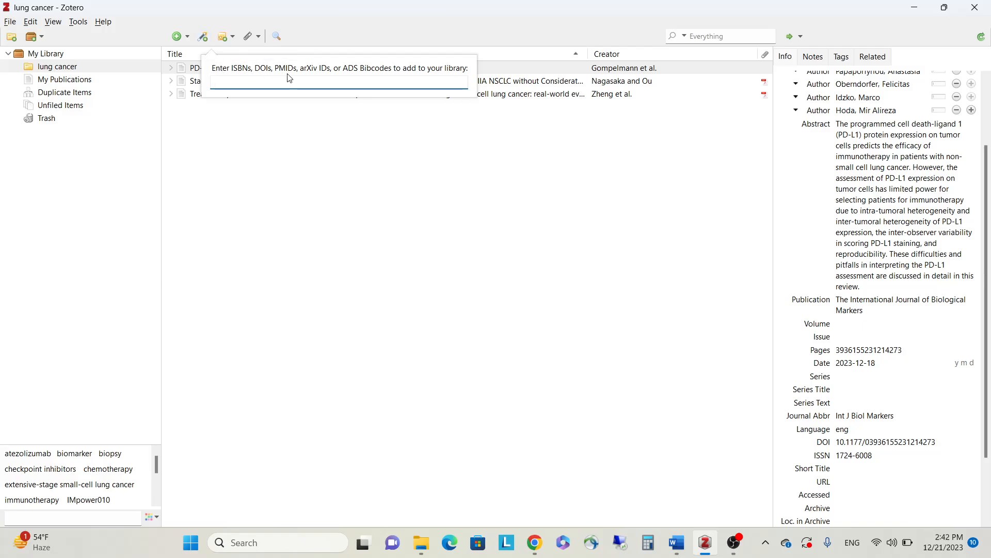
{"action": "left_click", "coordinate": [270, 154]}
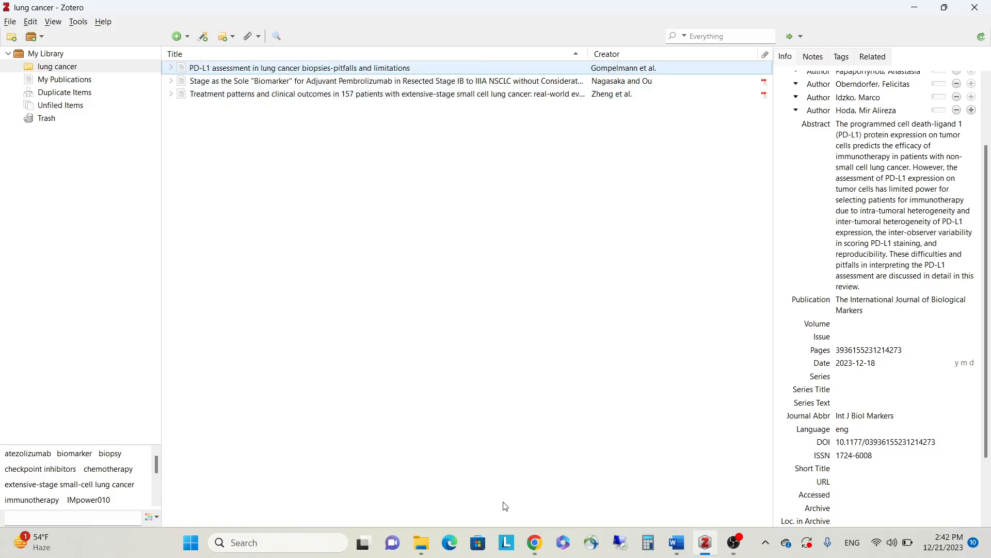
Switch to Chrome and copy the PMID 38113653 of the first article in the PubMed results.
{"action": "left_click", "coordinate": [537, 550]}
{"action": "scroll", "coordinate": [415, 213], "scroll_direction": "up", "scroll_amount": 10}
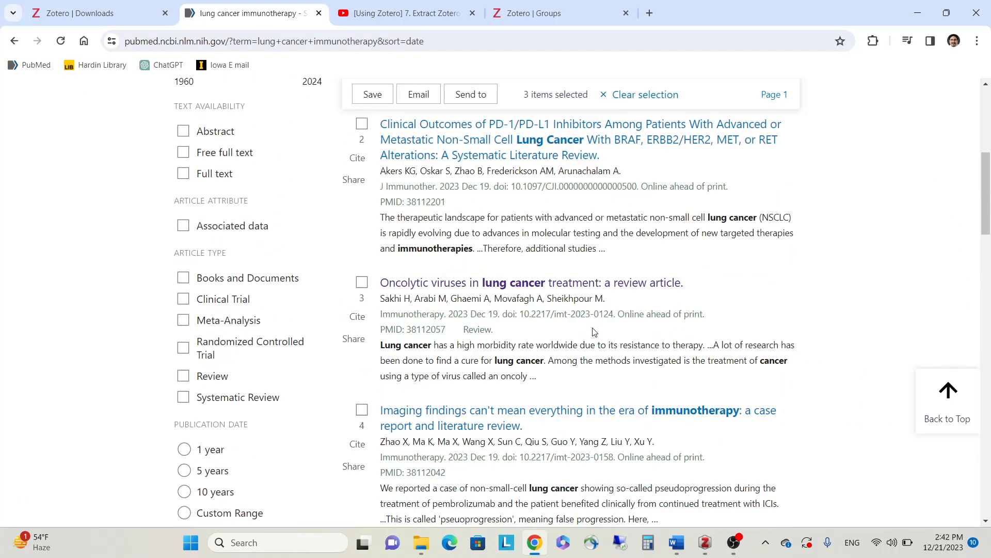
{"action": "scroll", "coordinate": [415, 213], "scroll_direction": "up", "scroll_amount": 1}
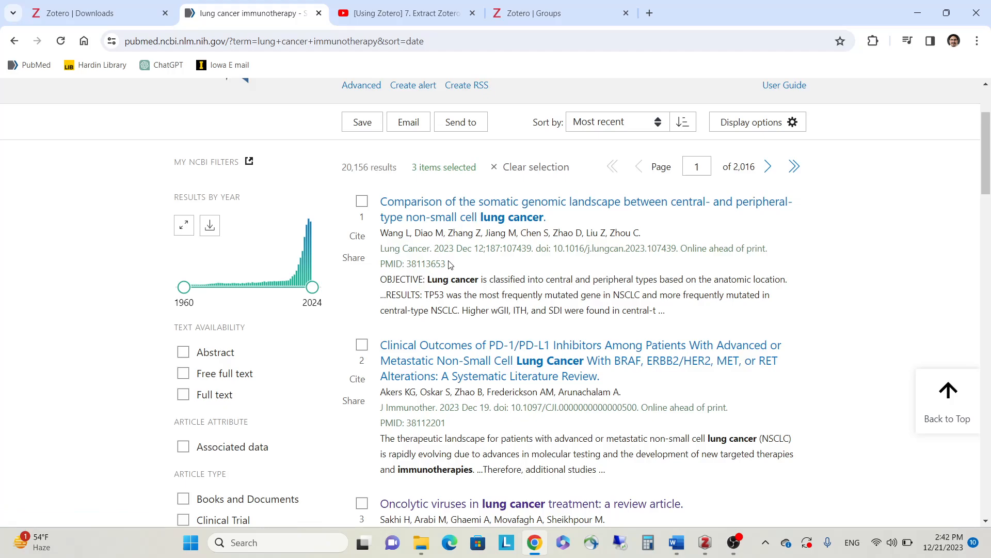
{"action": "left_click_drag", "start_coordinate": [448, 264], "coordinate": [406, 264]}
{"action": "key", "text": "ctrl+c"}
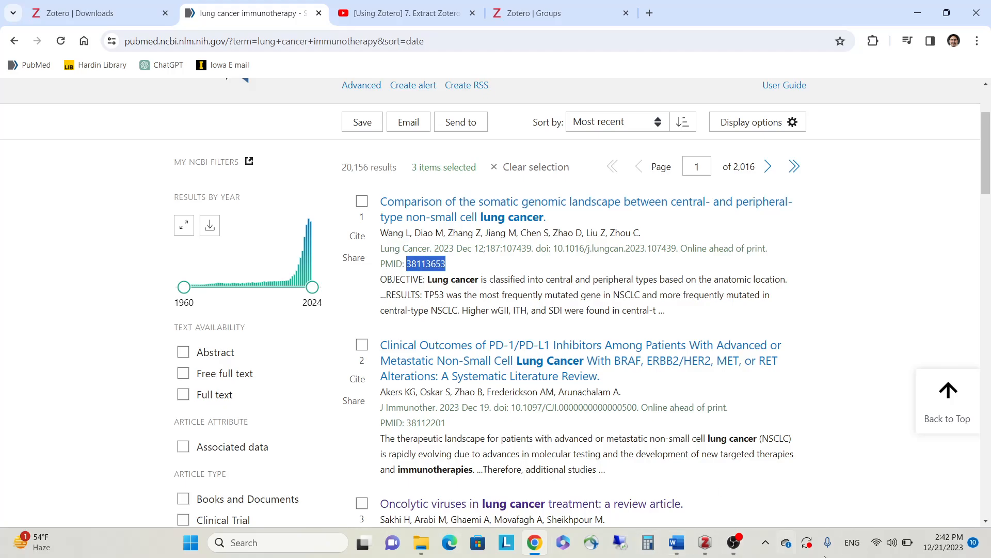
Switch to Zotero, add the article with PMID 38113653 to the lung cancer collection by identifier, and select it.
{"action": "left_click", "coordinate": [706, 542]}
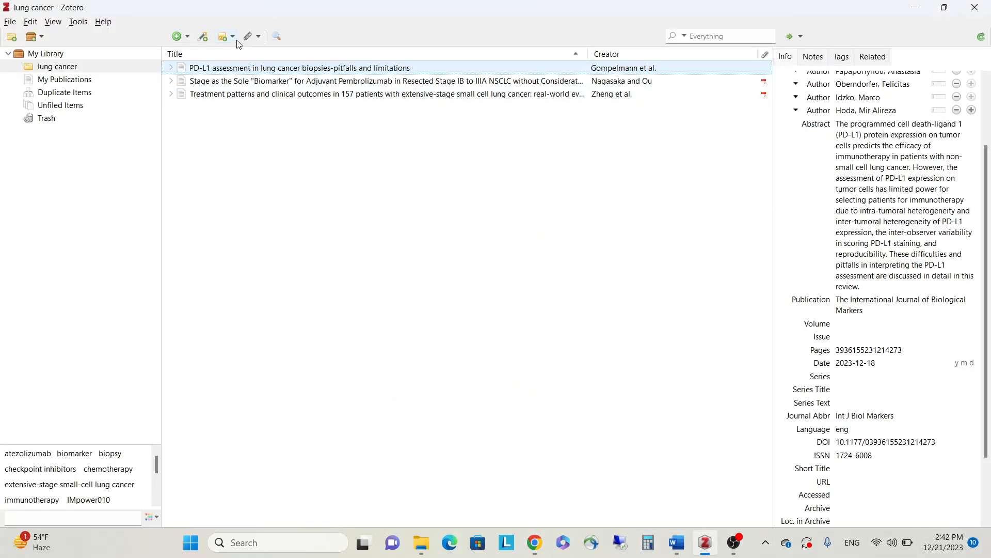
{"action": "left_click", "coordinate": [203, 36]}
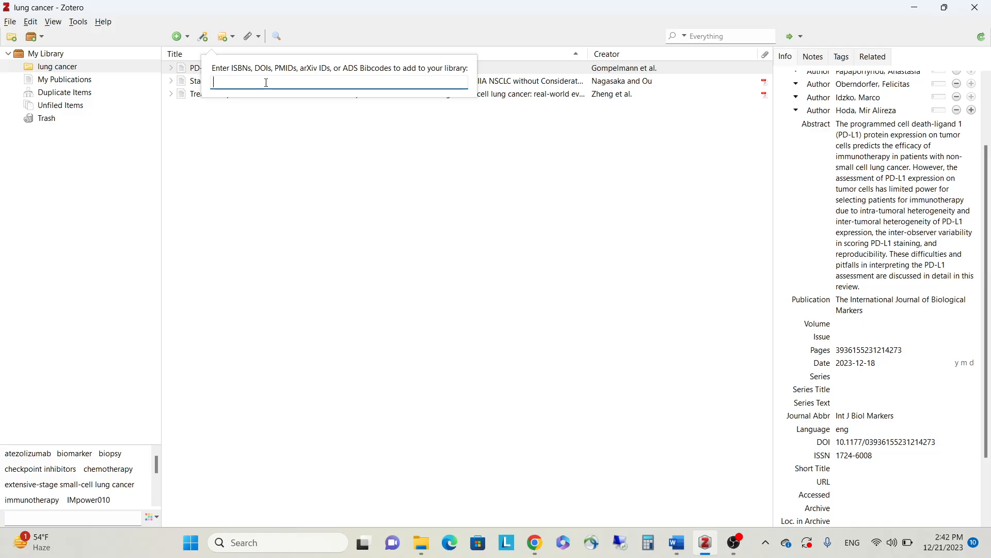
{"action": "key", "text": "ctrl+v"}
{"action": "key", "text": "Return"}
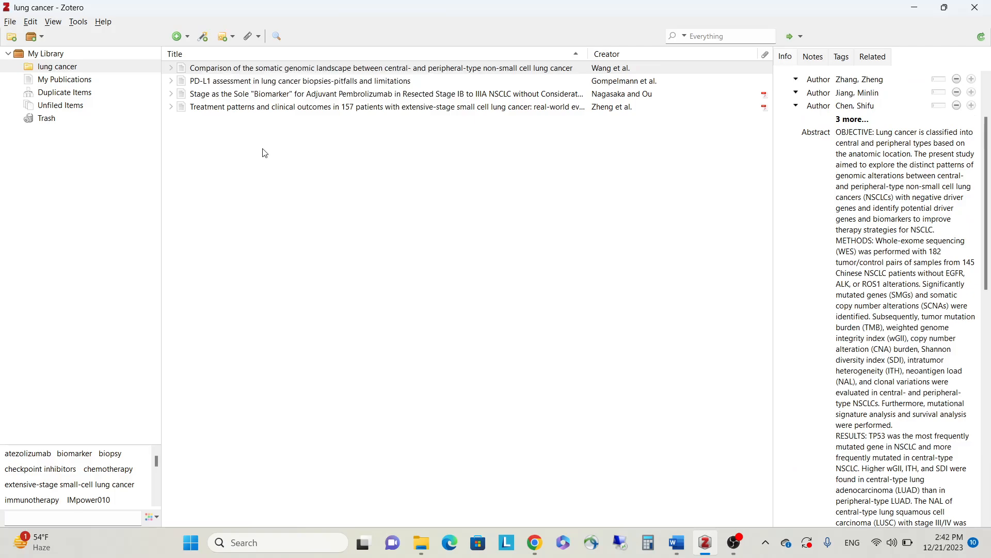
{"action": "left_click", "coordinate": [242, 72]}
Add the article with the copied PMID to the collection by identifier two more times to create duplicates.
{"action": "left_click", "coordinate": [203, 37]}
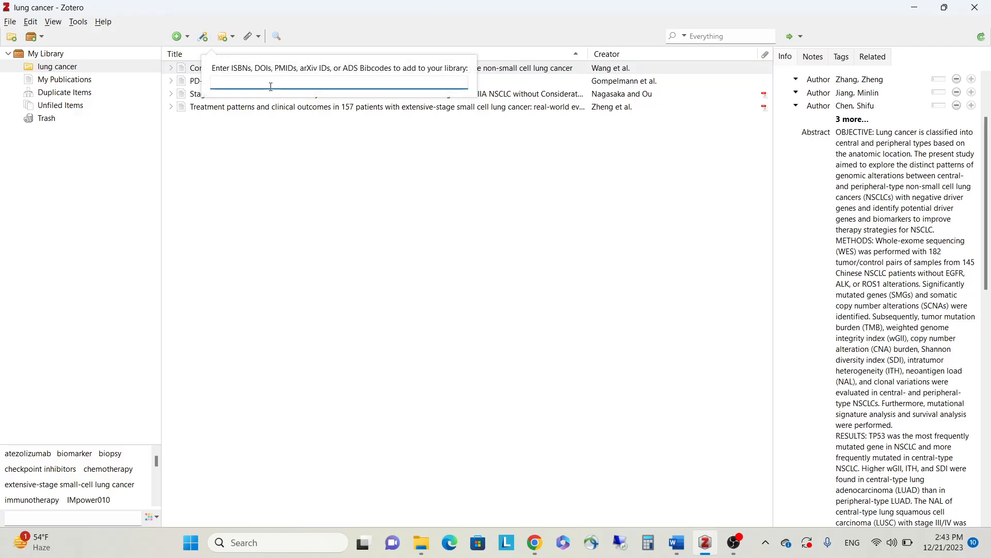
{"action": "key", "text": "ctrl+v"}
{"action": "key", "text": "Return"}
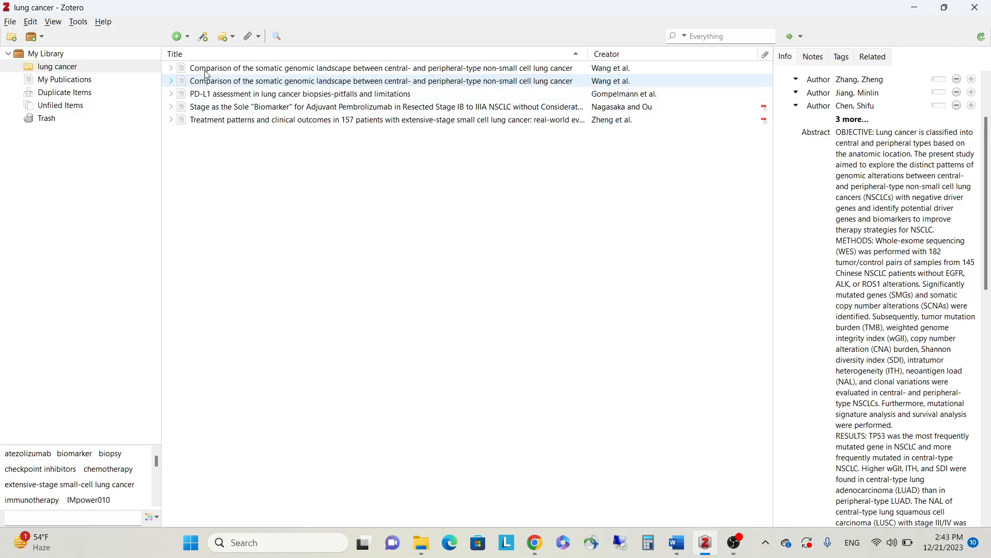
{"action": "left_click", "coordinate": [208, 39]}
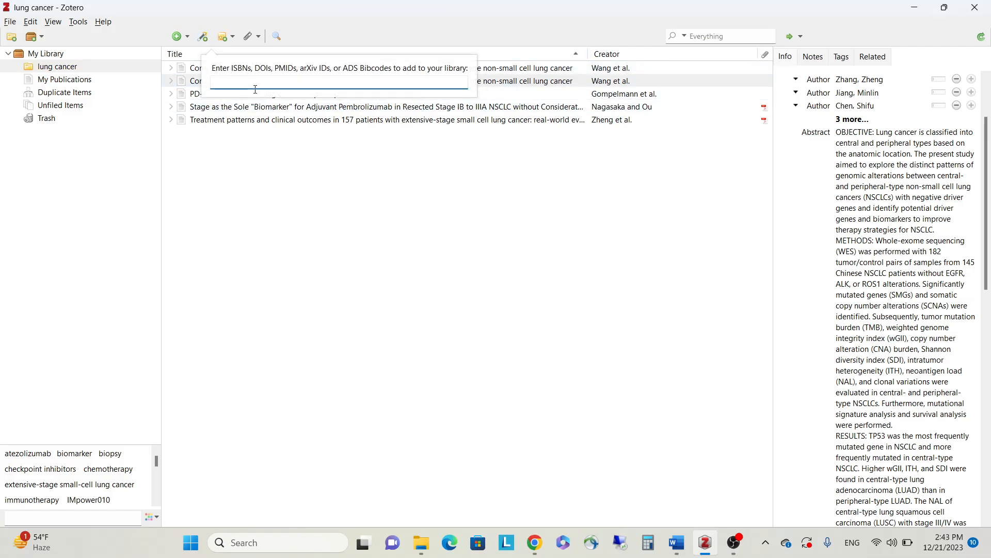
{"action": "key", "text": "ctrl+v"}
{"action": "key", "text": "Return"}
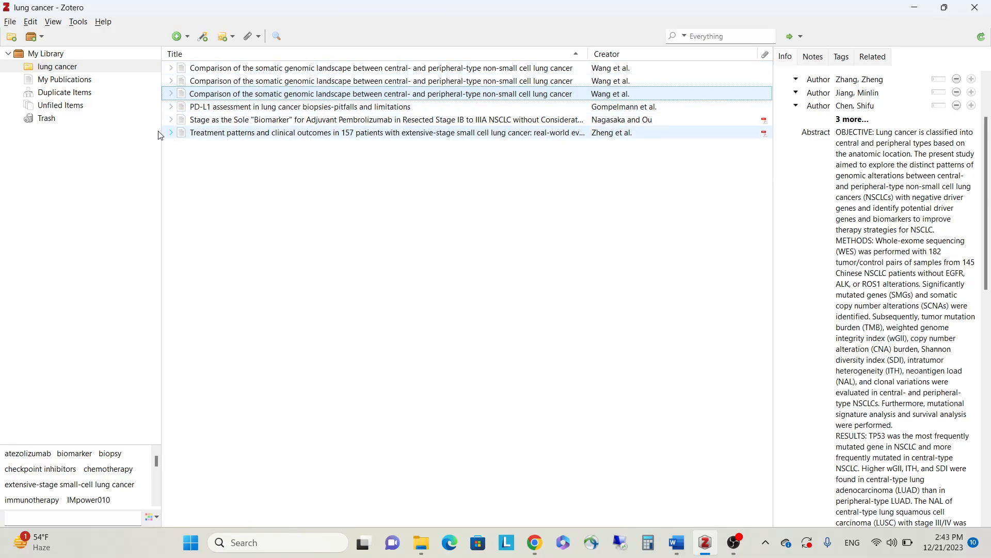
Merge the three duplicate entries of the somatic genomic landscape article and return to the lung cancer collection.
{"action": "left_click", "coordinate": [64, 96]}
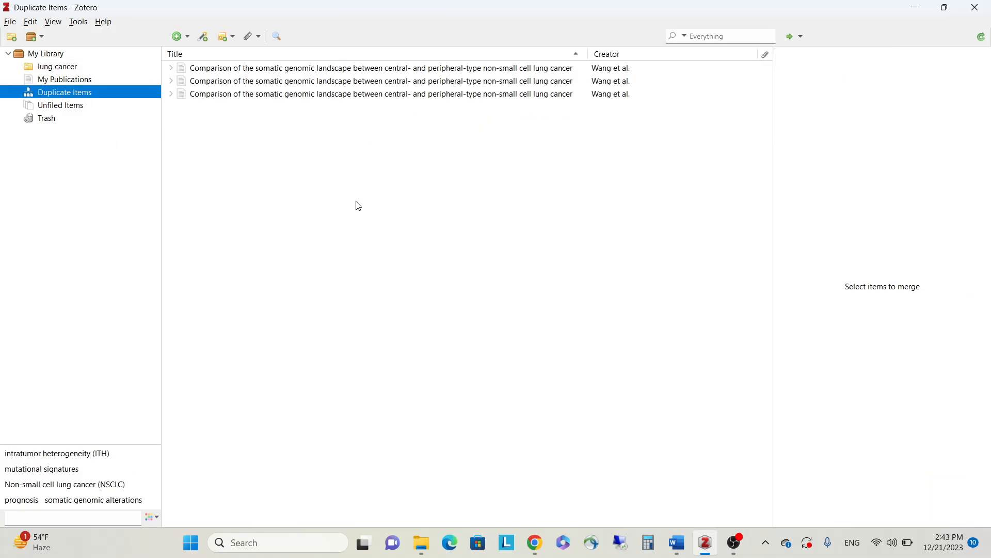
{"action": "left_click", "coordinate": [288, 81]}
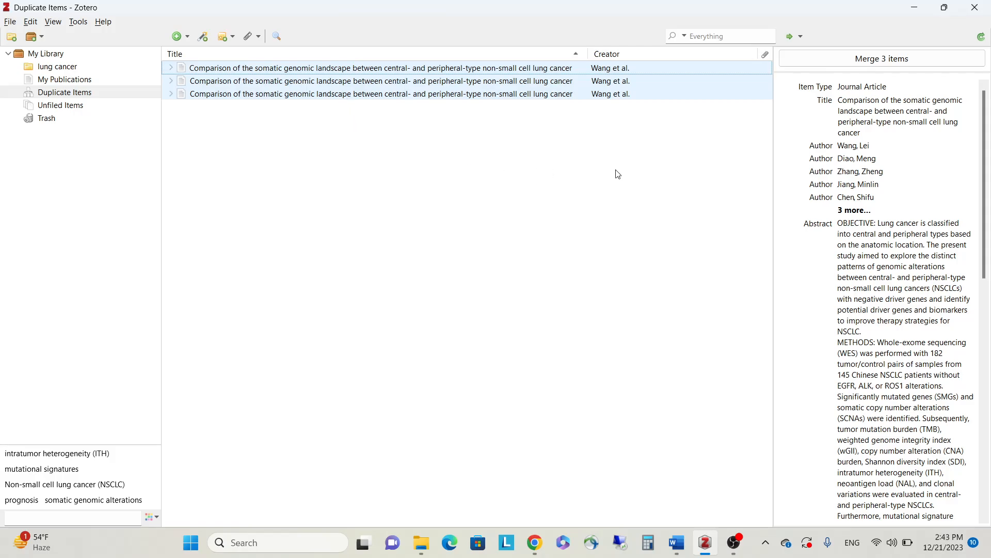
{"action": "left_click", "coordinate": [883, 61]}
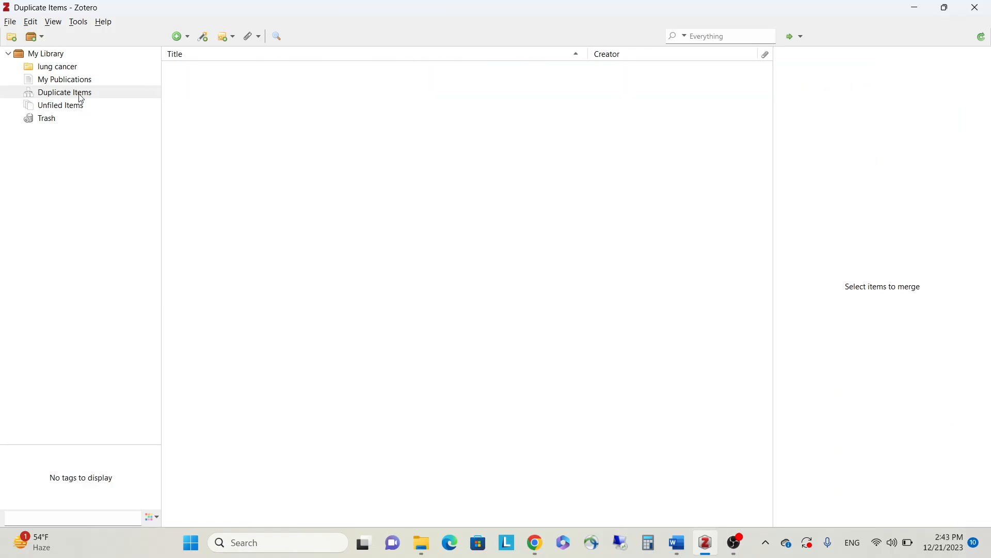
{"action": "left_click", "coordinate": [63, 67]}
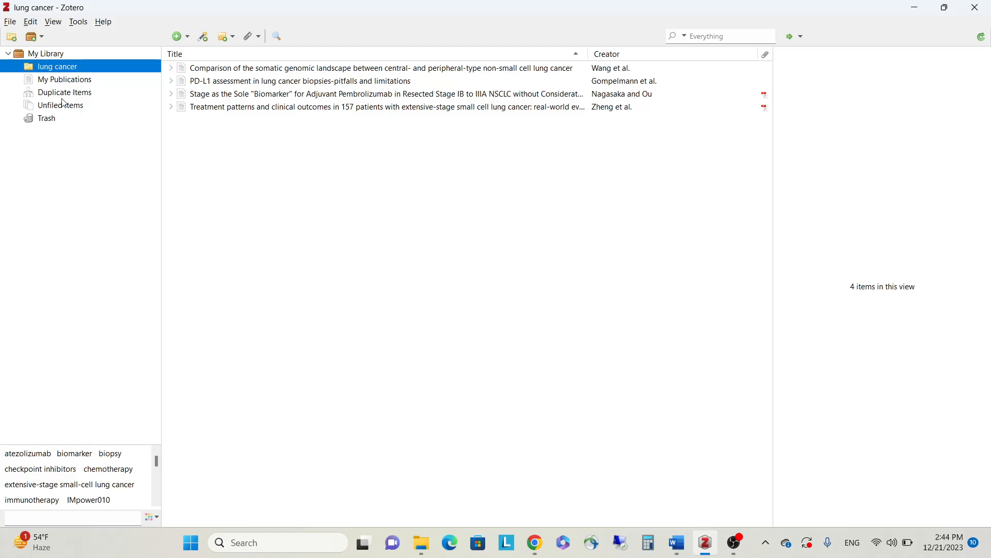
Empty the library's trash and accept the permanent removal of its items.
{"action": "left_click", "coordinate": [49, 120]}
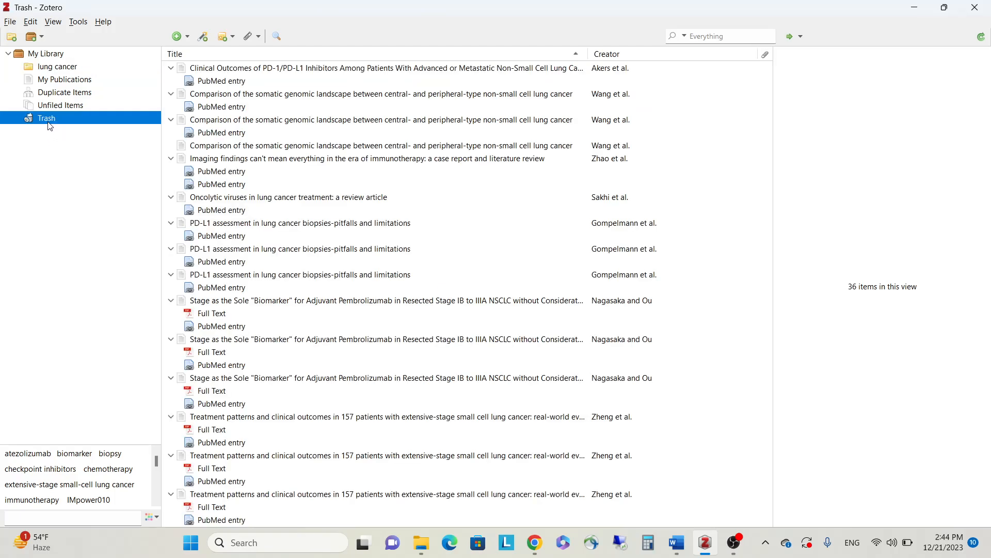
{"action": "right_click", "coordinate": [52, 121]}
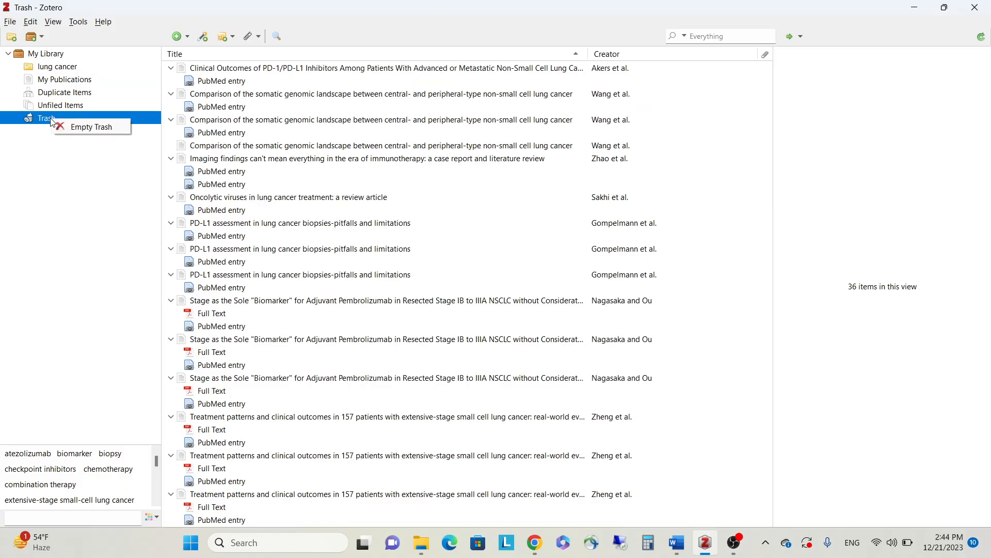
{"action": "left_click", "coordinate": [73, 127]}
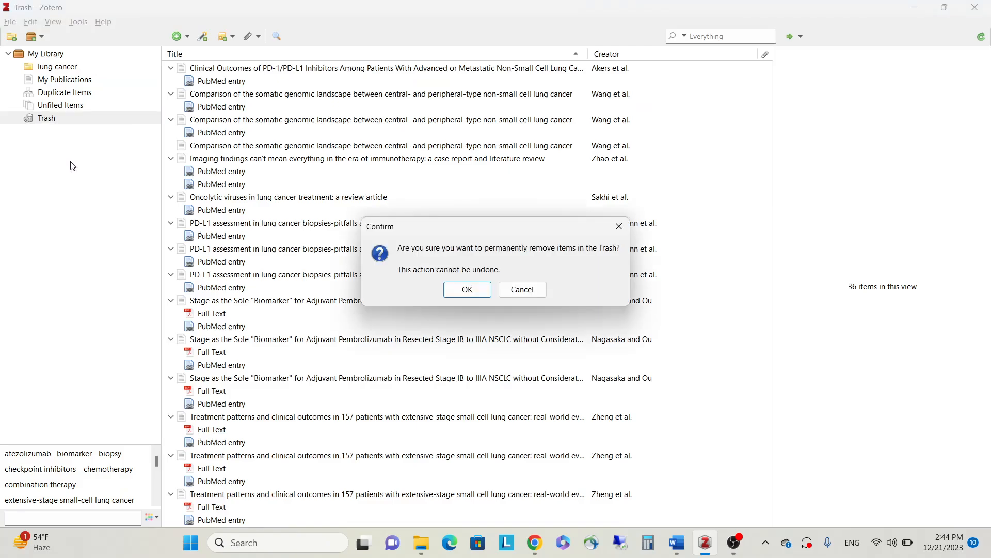
{"action": "left_click", "coordinate": [463, 298]}
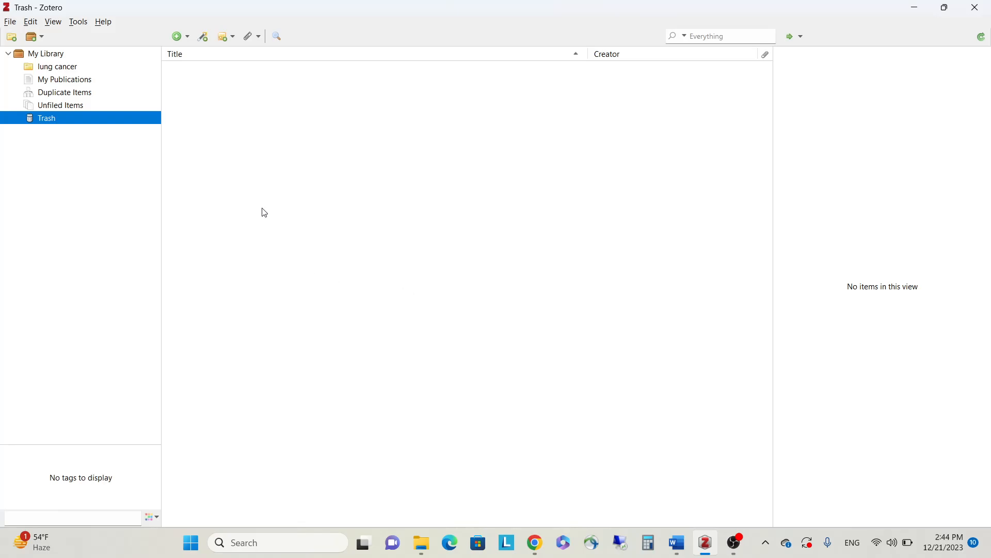
{"action": "left_click", "coordinate": [264, 211]}
Search the lung cancer collection for "stage" across all fields.
{"action": "left_click", "coordinate": [63, 70]}
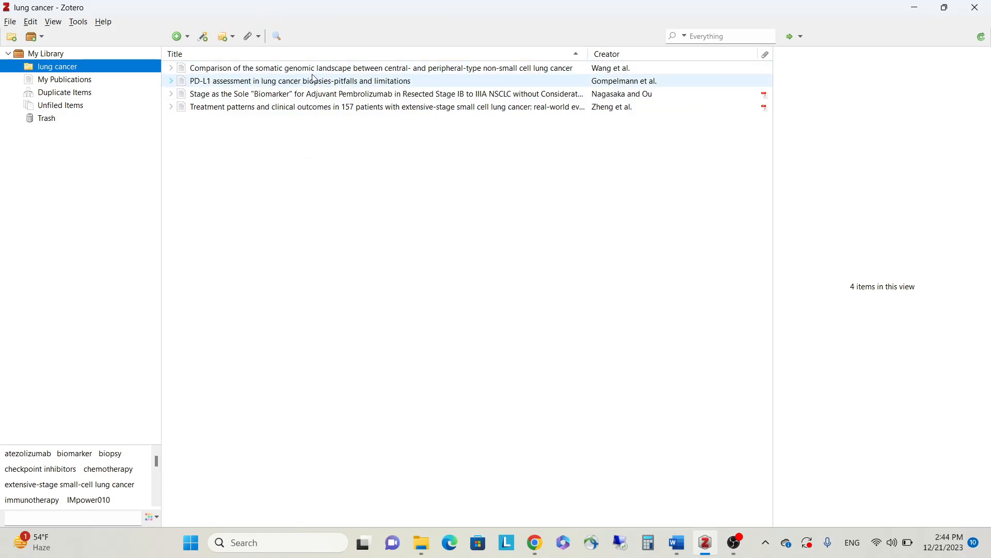
{"action": "left_click", "coordinate": [722, 37]}
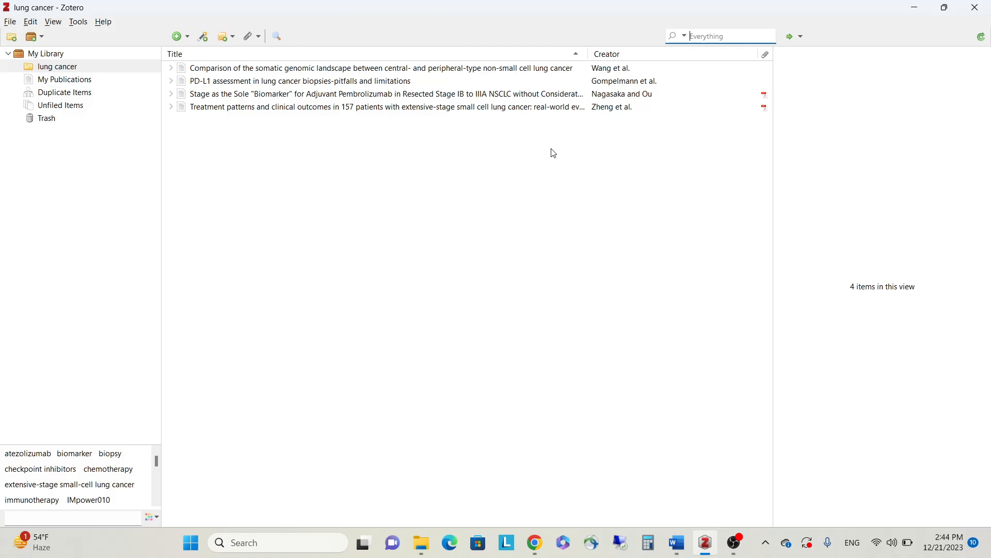
{"action": "type", "text": "stage"}
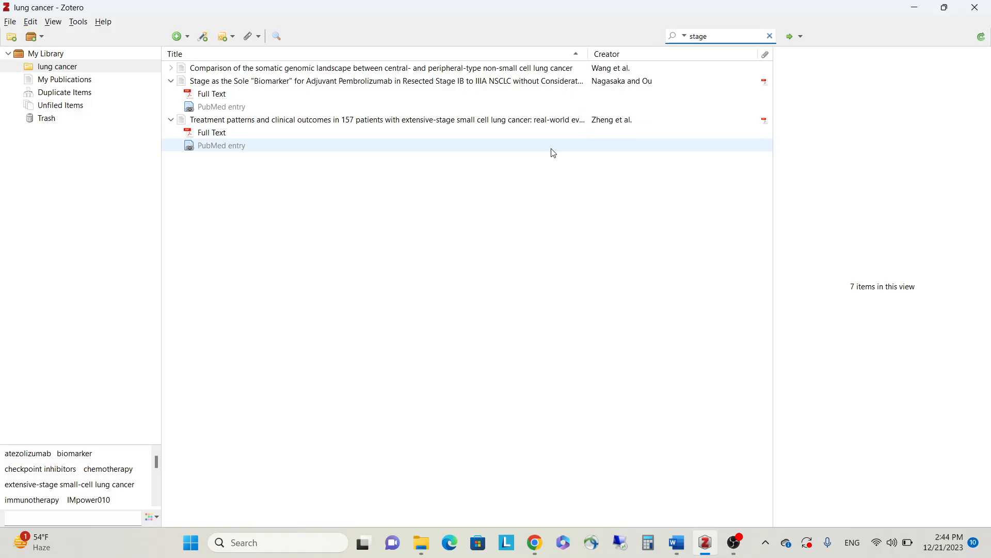
Open the full-text PDF of the "Stage as the Sole 'Biomarker'" article and find the word "stage" in it.
{"action": "double_click", "coordinate": [212, 98]}
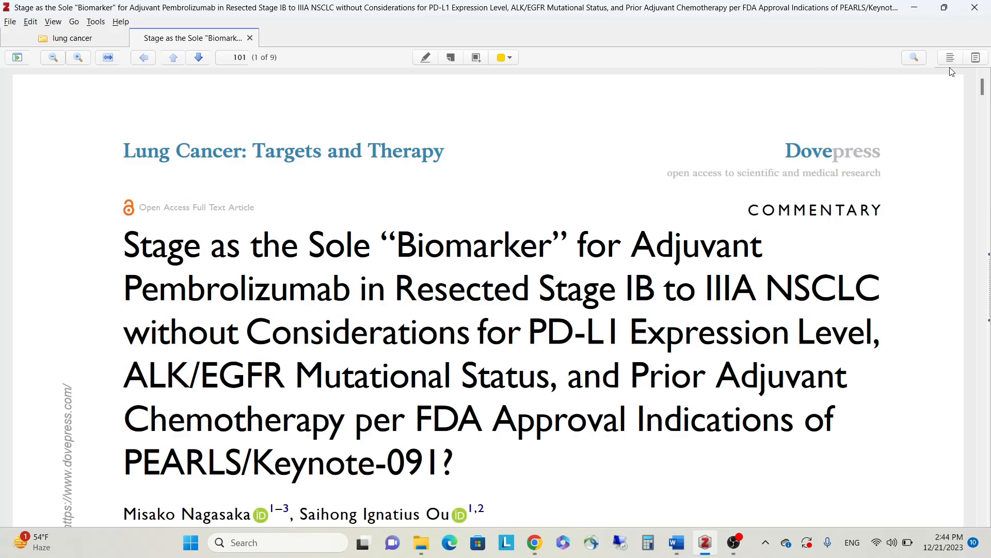
{"action": "left_click", "coordinate": [913, 57]}
{"action": "type", "text": "s"}
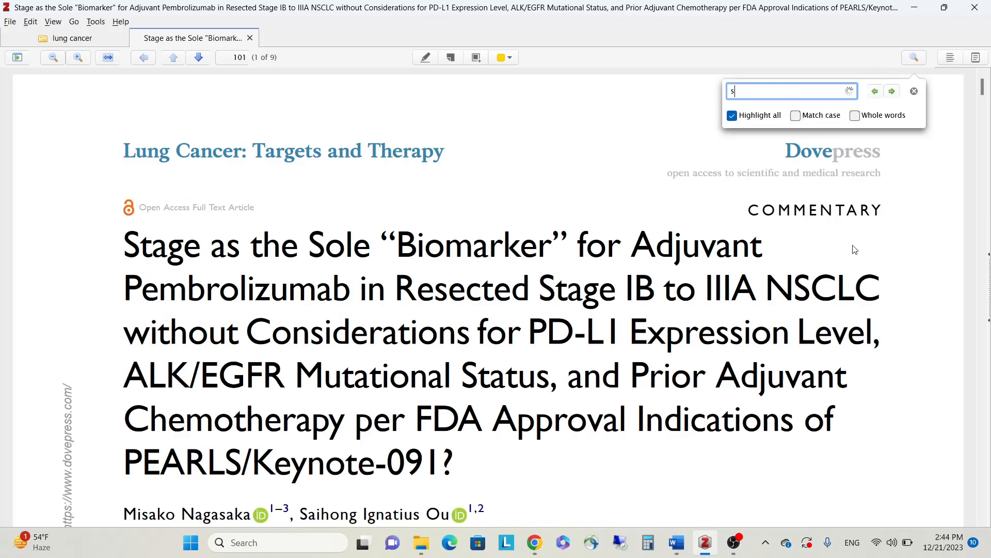
{"action": "type", "text": "tage"}
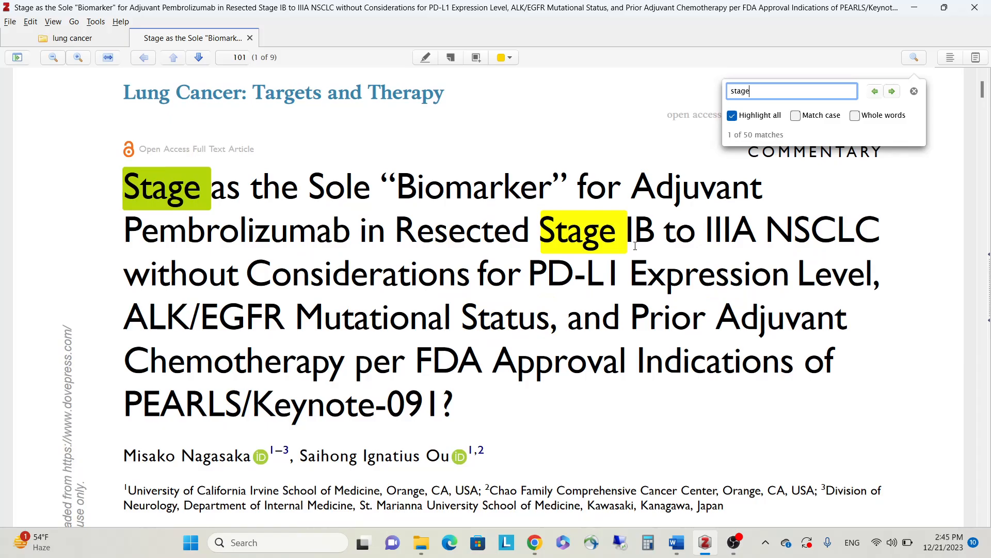
{"action": "scroll", "coordinate": [547, 155], "scroll_direction": "down", "scroll_amount": 15}
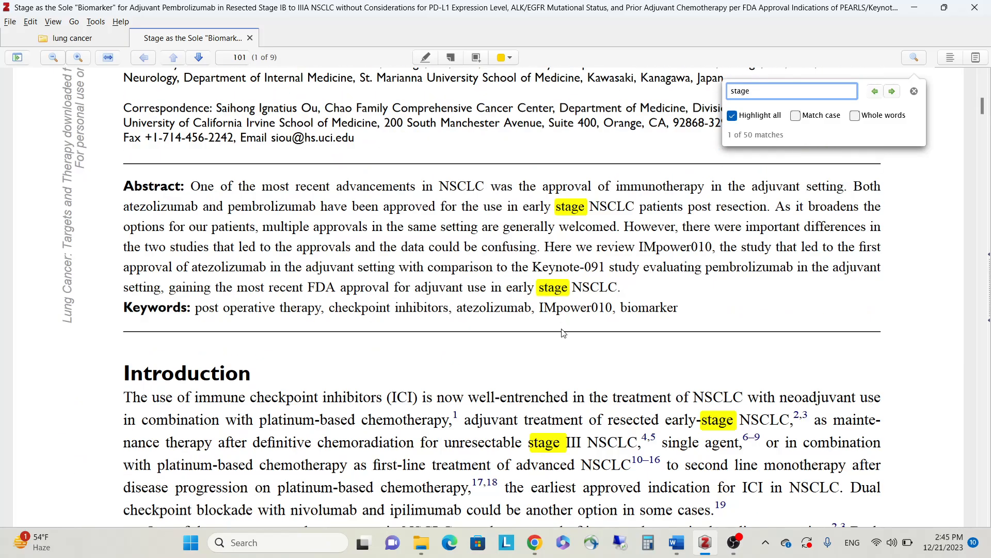
{"action": "scroll", "coordinate": [573, 308], "scroll_direction": "up", "scroll_amount": 15}
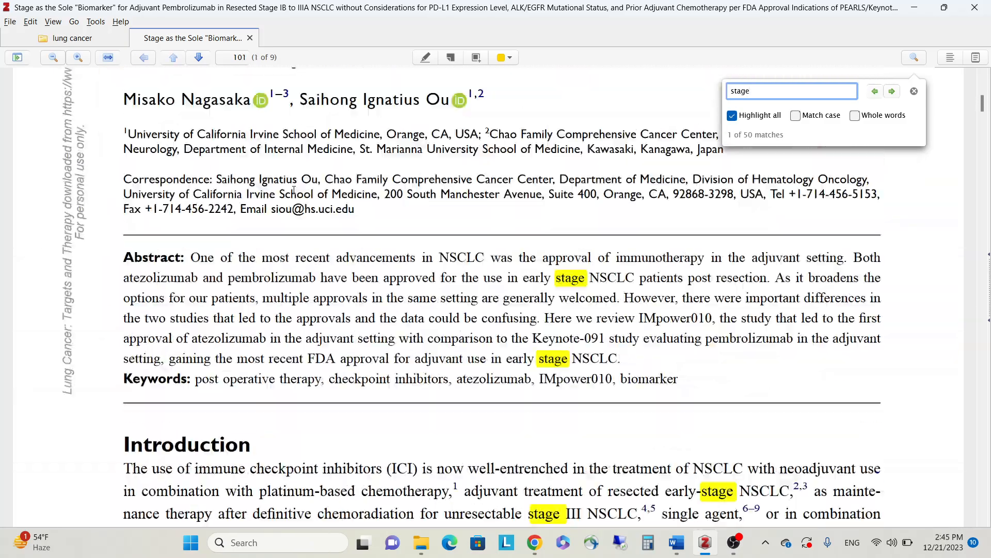
Close the article's PDF and clear the "stage" search from the lung cancer collection.
{"action": "left_click", "coordinate": [249, 39]}
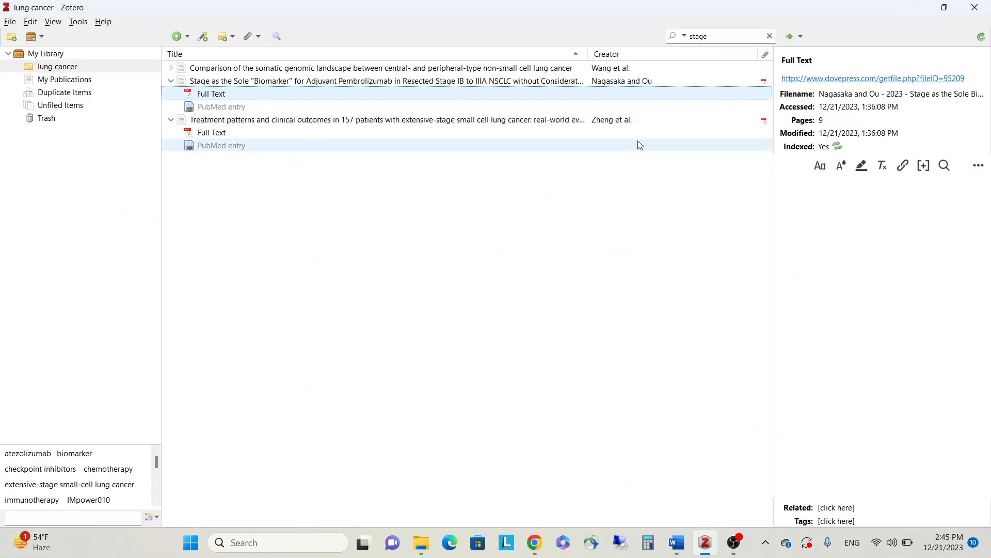
{"action": "left_click_drag", "start_coordinate": [709, 36], "coordinate": [677, 37]}
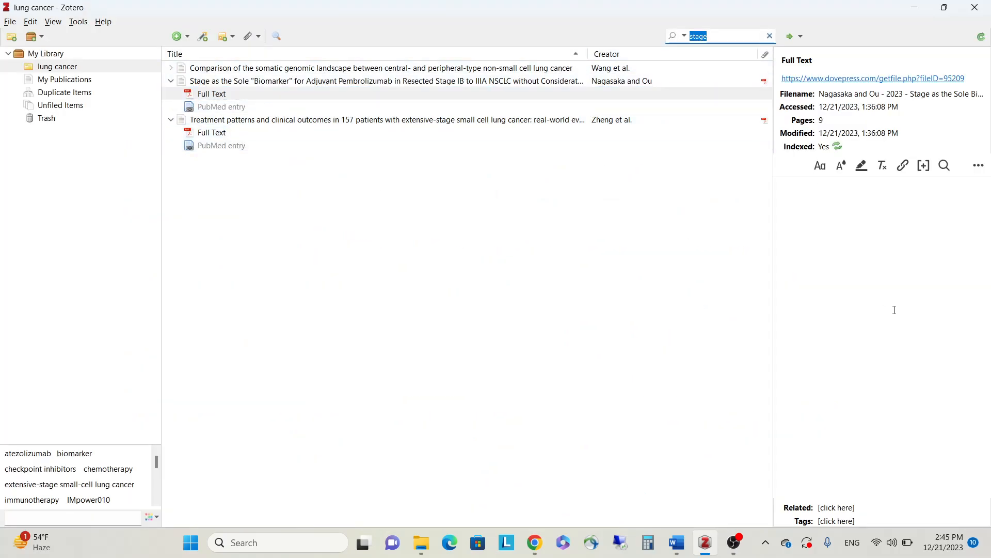
{"action": "key", "text": "BackSpace"}
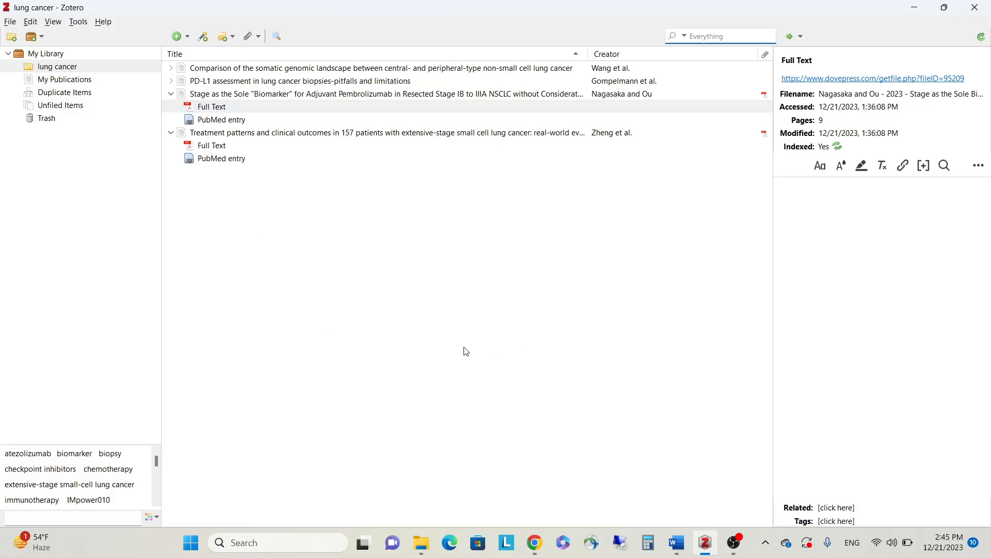
Switch to Chrome and view the YouTube video on extracting Zotero references from Microsoft Word, including its search phrase.
{"action": "left_click", "coordinate": [534, 543]}
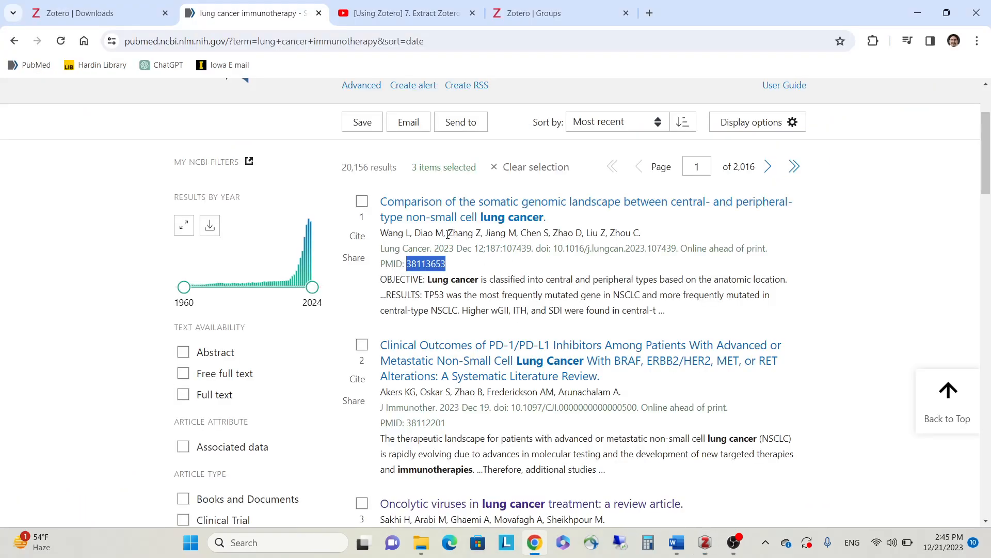
{"action": "left_click", "coordinate": [416, 14]}
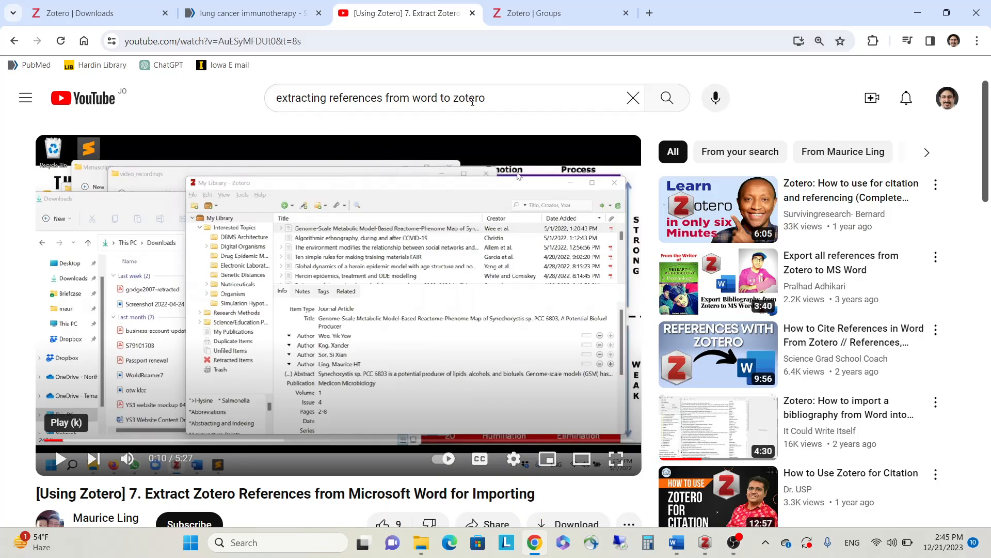
{"action": "left_click_drag", "start_coordinate": [493, 98], "coordinate": [275, 99]}
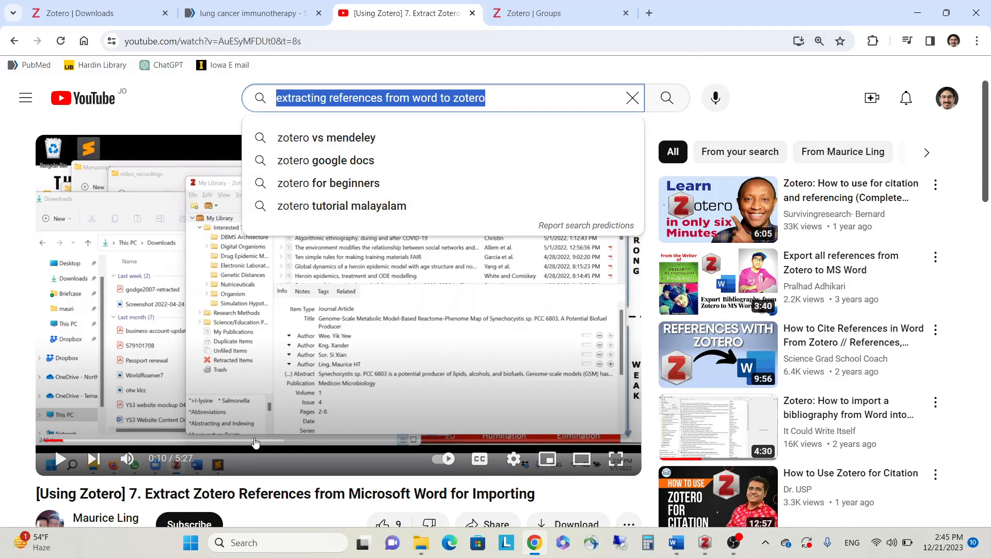
{"action": "scroll", "coordinate": [150, 372], "scroll_direction": "down", "scroll_amount": 2}
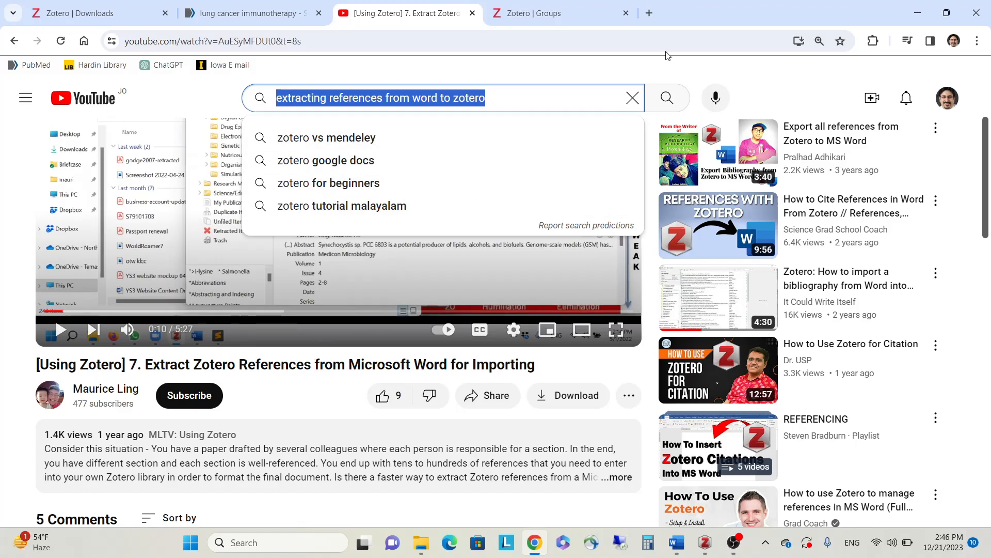
{"action": "scroll", "coordinate": [490, 273], "scroll_direction": "up", "scroll_amount": 2}
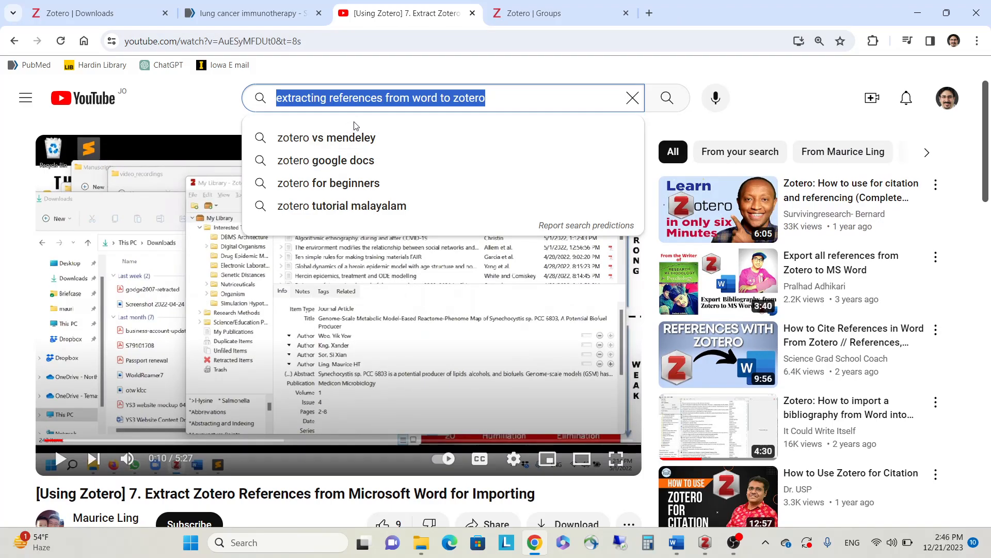
Open the third-party plugins list from the Zotero downloads page.
{"action": "left_click", "coordinate": [92, 15]}
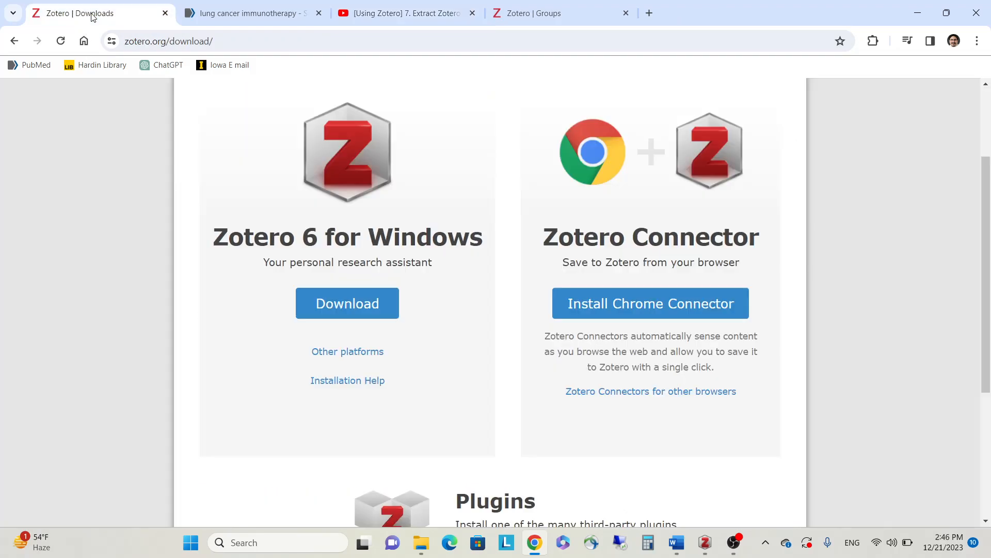
{"action": "scroll", "coordinate": [441, 310], "scroll_direction": "down", "scroll_amount": 3}
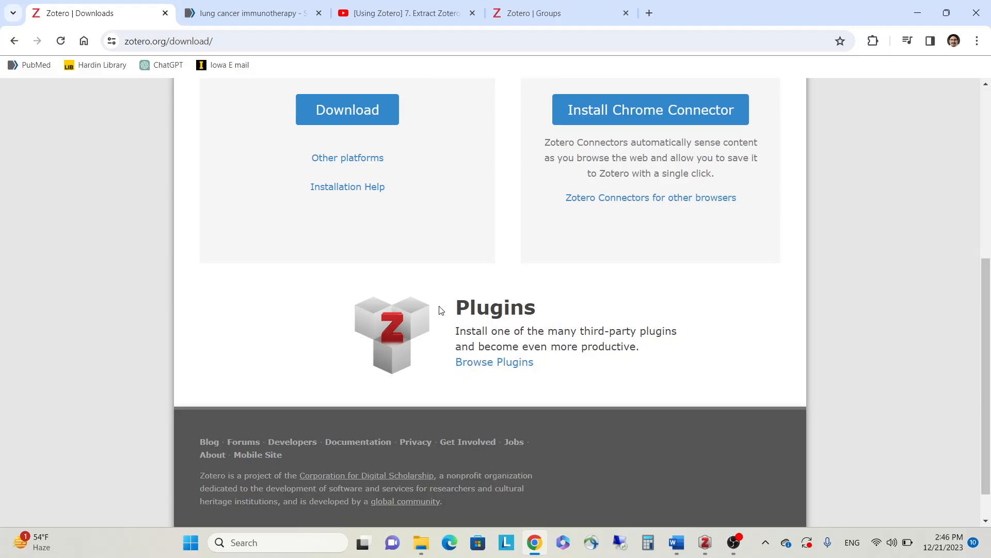
{"action": "left_click", "coordinate": [497, 363]}
{"action": "scroll", "coordinate": [235, 173], "scroll_direction": "down", "scroll_amount": 1}
{"action": "scroll", "coordinate": [310, 227], "scroll_direction": "up", "scroll_amount": 3}
{"action": "scroll", "coordinate": [369, 272], "scroll_direction": "down", "scroll_amount": 1}
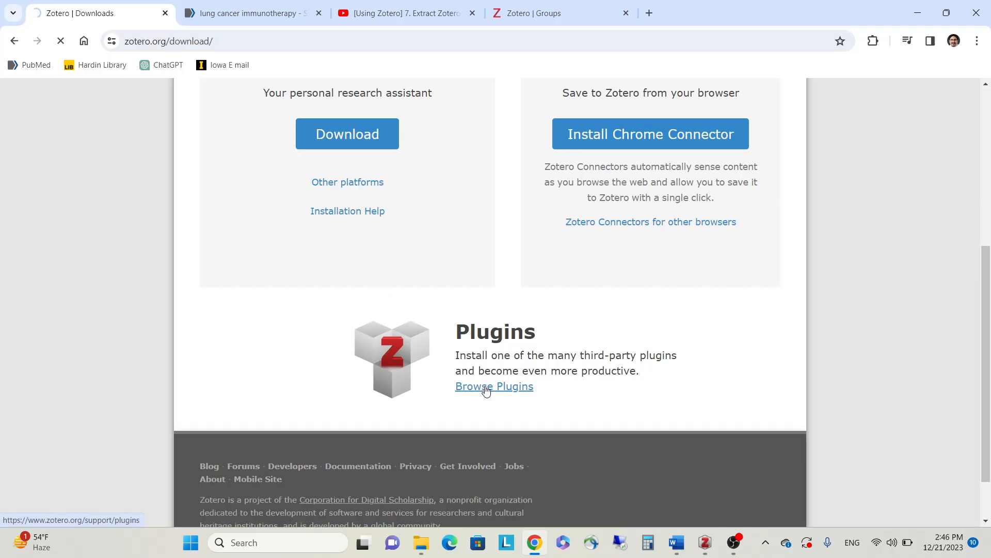
{"action": "scroll", "coordinate": [361, 281], "scroll_direction": "down", "scroll_amount": 1}
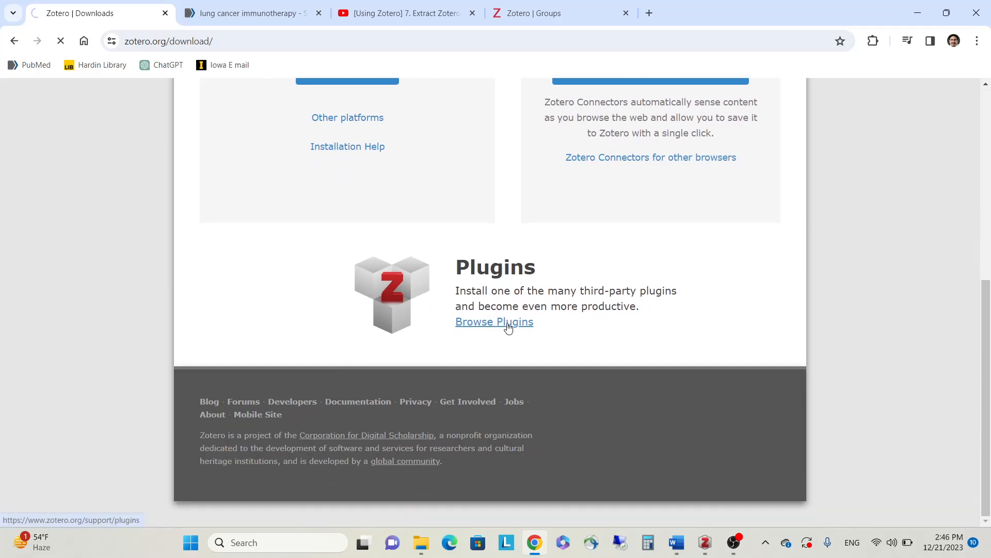
{"action": "left_click", "coordinate": [508, 327]}
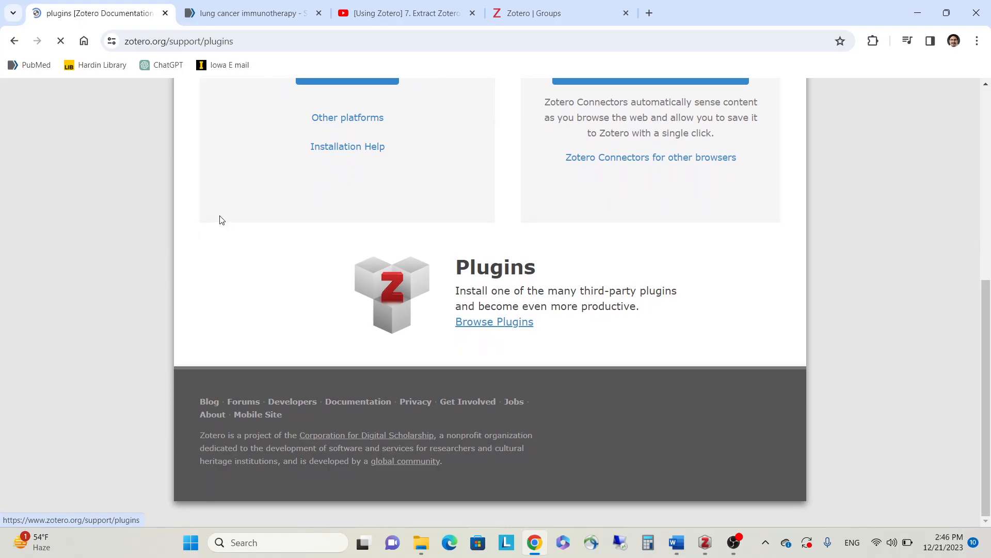
Find Reference Extractor among the Word and LibreOffice plugins and open its website.
{"action": "scroll", "coordinate": [318, 319], "scroll_direction": "down", "scroll_amount": 4}
{"action": "scroll", "coordinate": [317, 319], "scroll_direction": "down", "scroll_amount": 8}
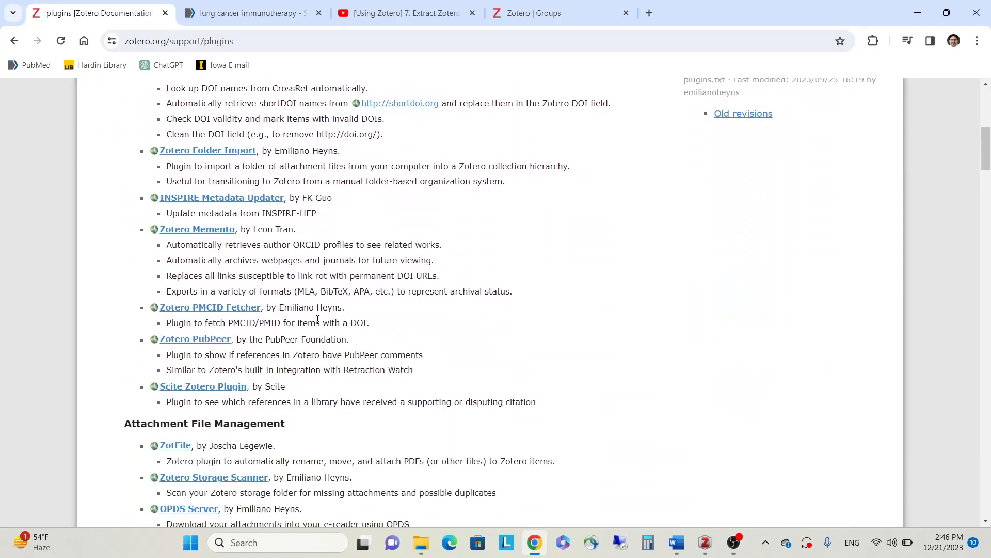
{"action": "scroll", "coordinate": [139, 284], "scroll_direction": "down", "scroll_amount": 3}
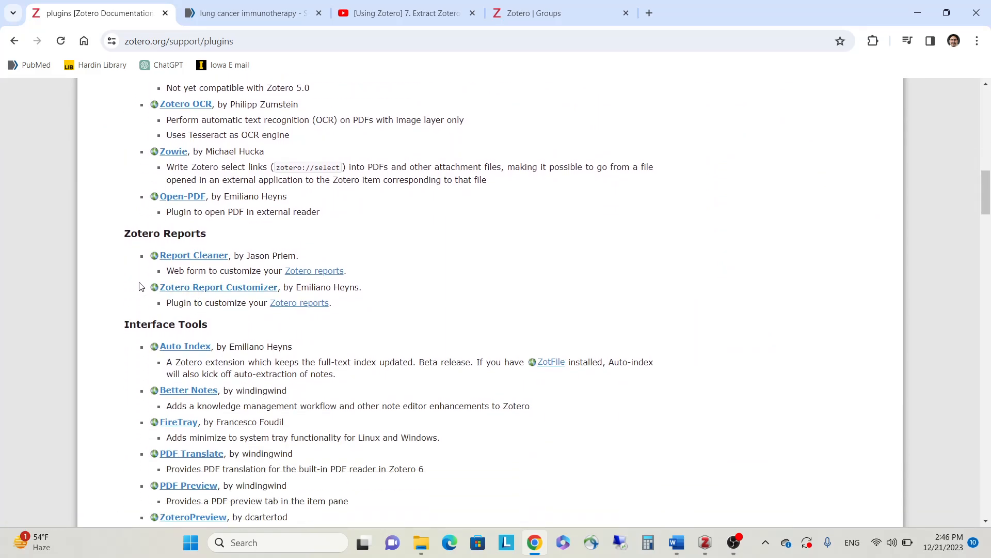
{"action": "scroll", "coordinate": [145, 294], "scroll_direction": "down", "scroll_amount": 1}
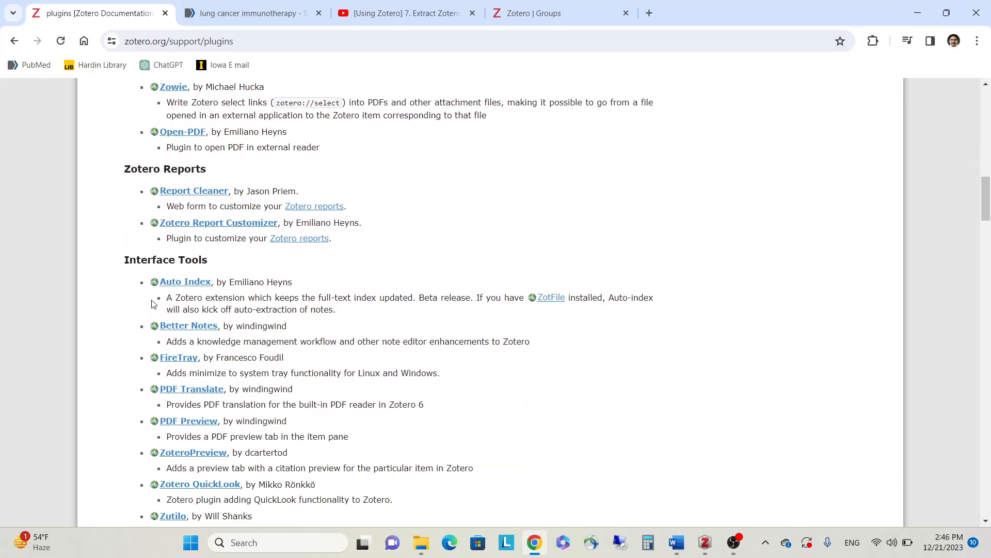
{"action": "scroll", "coordinate": [154, 303], "scroll_direction": "down", "scroll_amount": 6}
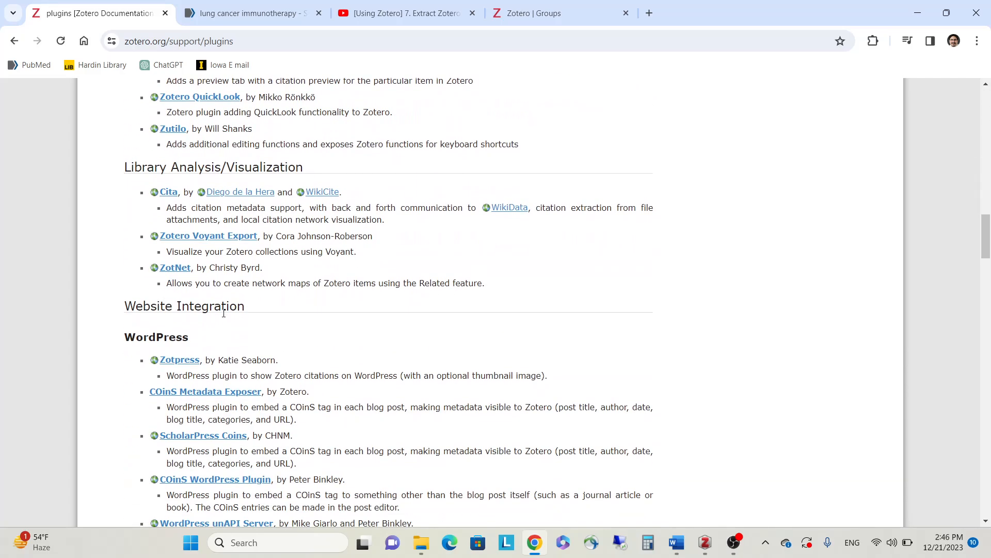
{"action": "scroll", "coordinate": [223, 312], "scroll_direction": "down", "scroll_amount": 3}
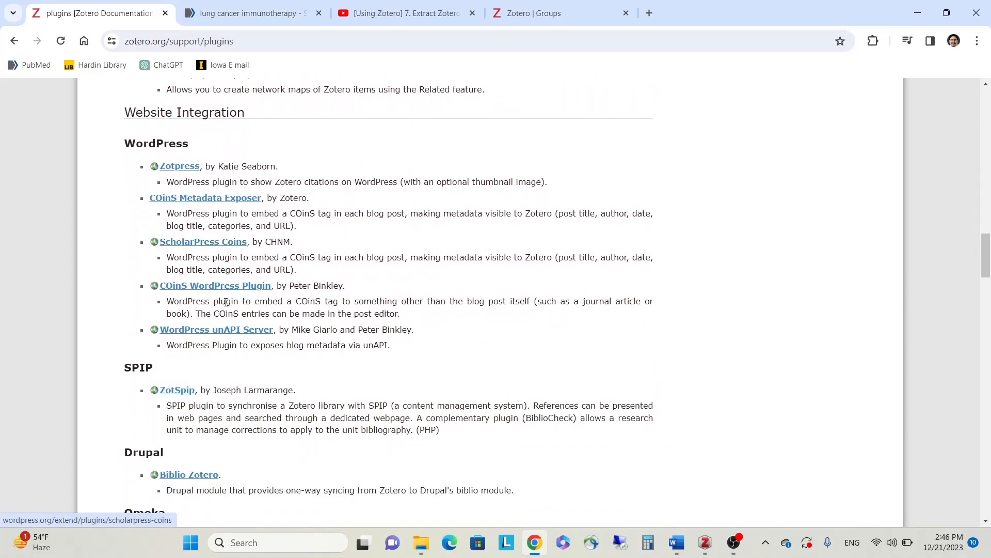
{"action": "scroll", "coordinate": [226, 302], "scroll_direction": "down", "scroll_amount": 8}
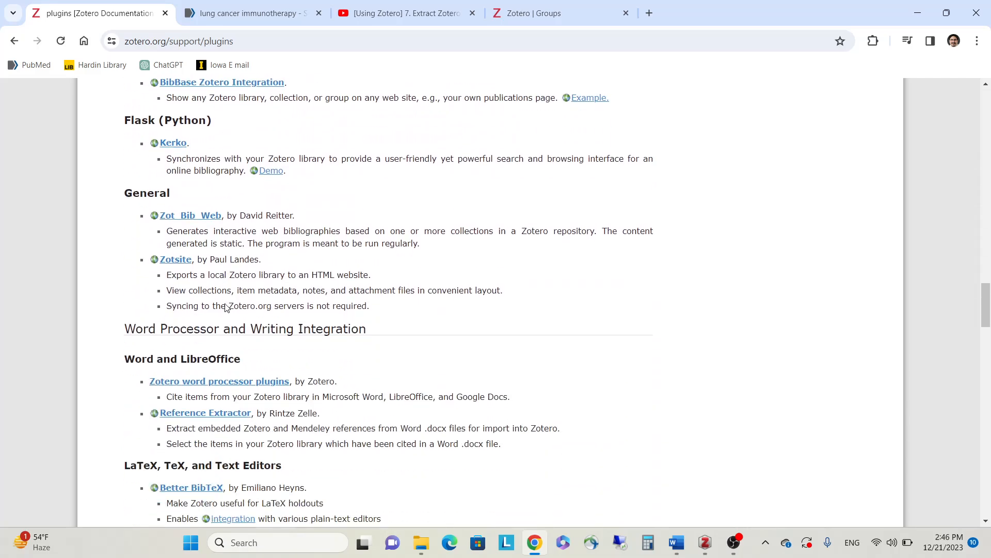
{"action": "scroll", "coordinate": [226, 306], "scroll_direction": "down", "scroll_amount": 2}
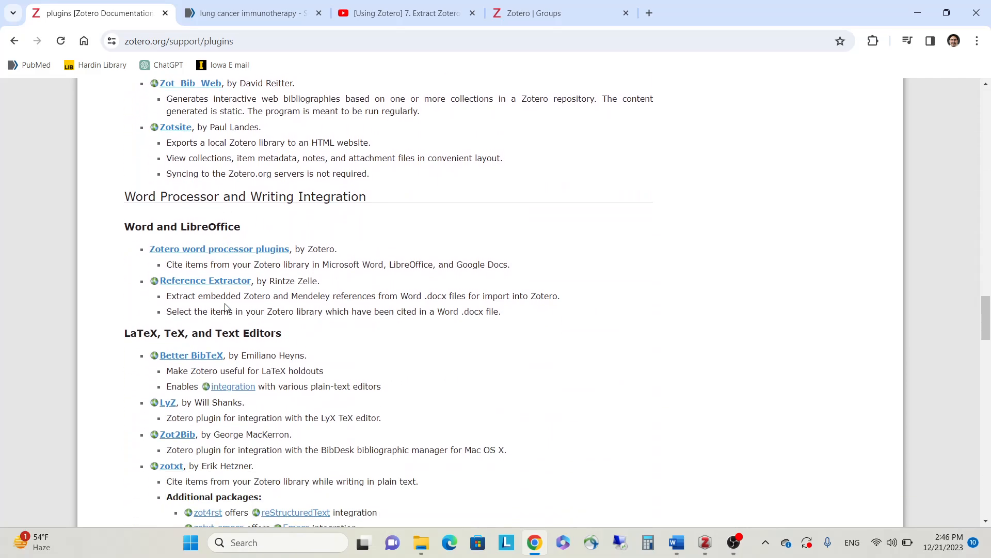
{"action": "scroll", "coordinate": [229, 309], "scroll_direction": "down", "scroll_amount": 1}
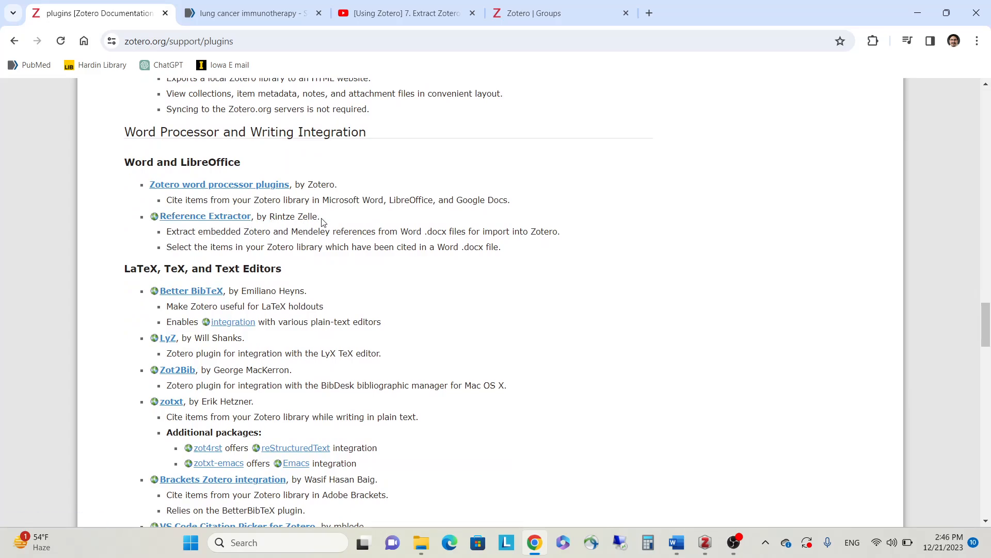
{"action": "left_click", "coordinate": [213, 220]}
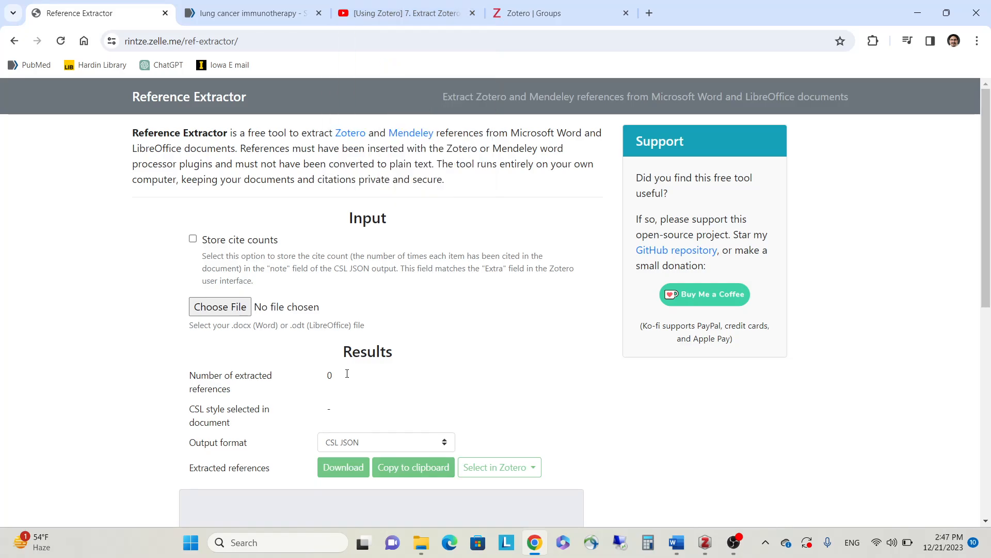
Look over the Reference Extractor's file input and output options, and return to the YouTube video on extracting references.
{"action": "scroll", "coordinate": [330, 379], "scroll_direction": "down", "scroll_amount": 3}
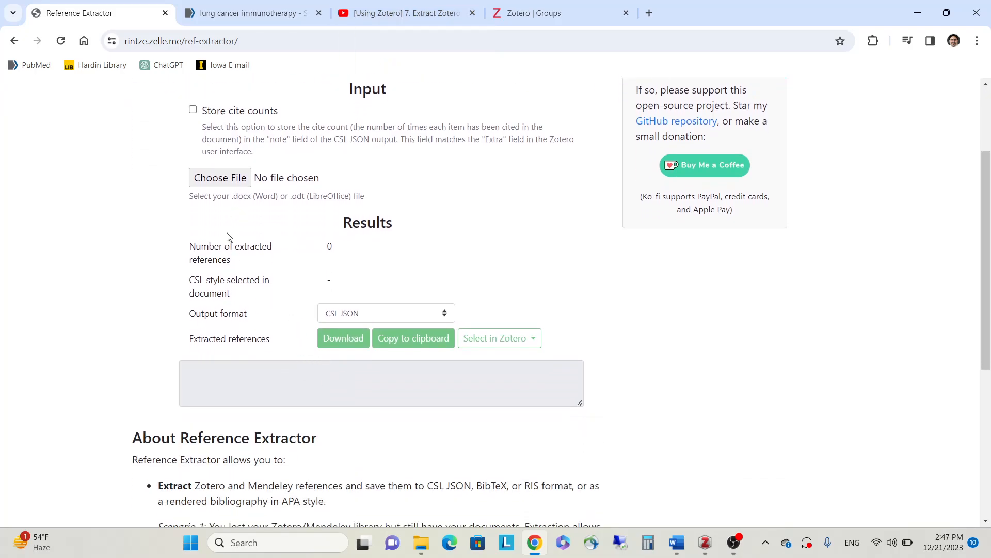
{"action": "scroll", "coordinate": [260, 329], "scroll_direction": "up", "scroll_amount": 3}
{"action": "left_click", "coordinate": [398, 16]}
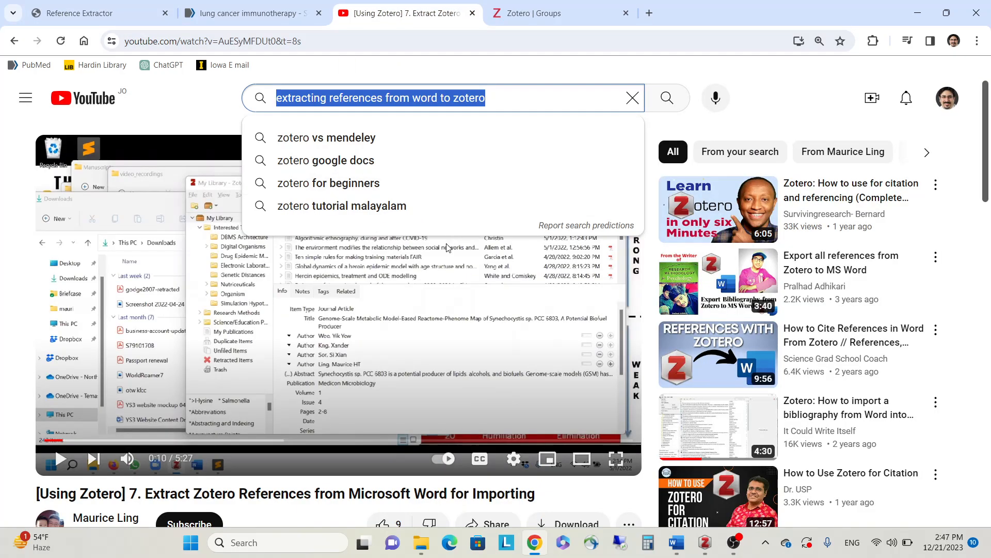
{"action": "scroll", "coordinate": [326, 473], "scroll_direction": "down", "scroll_amount": 1}
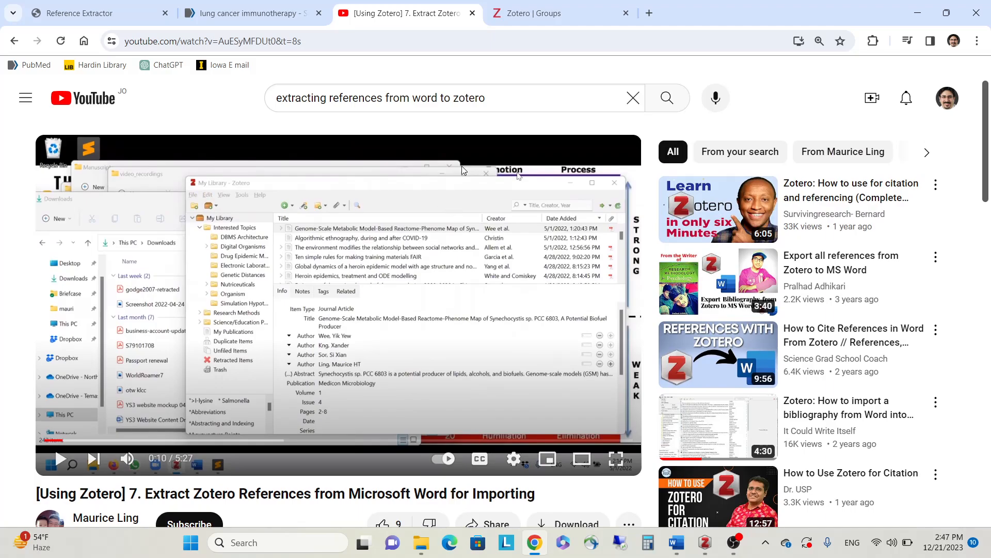
Read on the Zotero Groups page what groups can do, highlighting the mention of web-based bibliographies.
{"action": "left_click", "coordinate": [535, 12]}
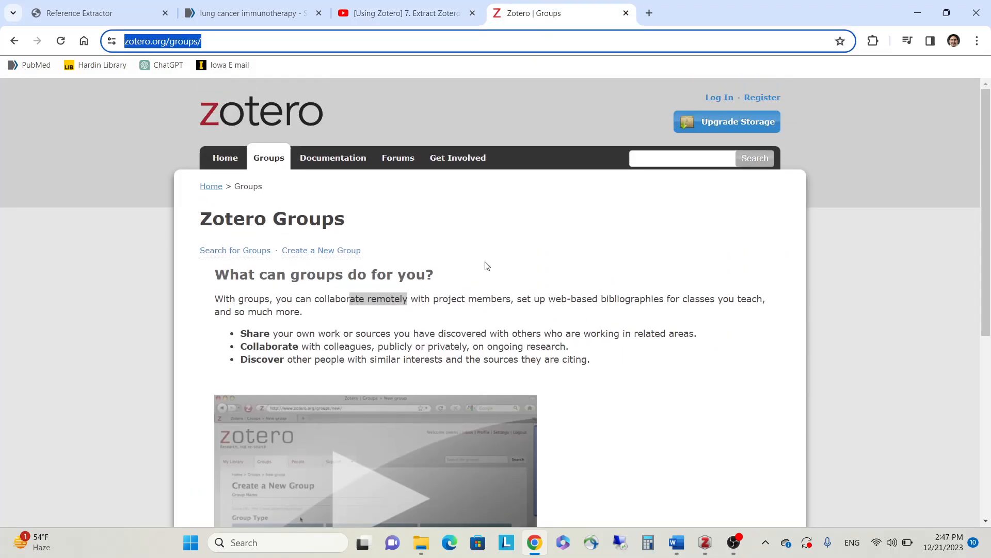
{"action": "scroll", "coordinate": [487, 264], "scroll_direction": "down", "scroll_amount": 2}
{"action": "scroll", "coordinate": [483, 267], "scroll_direction": "up", "scroll_amount": 2}
{"action": "scroll", "coordinate": [398, 230], "scroll_direction": "down", "scroll_amount": 1}
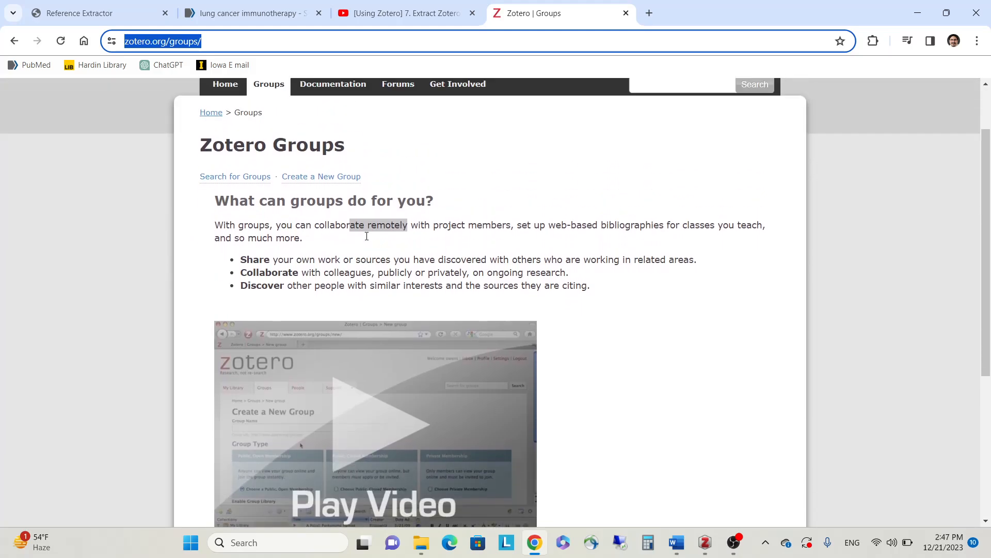
{"action": "scroll", "coordinate": [367, 236], "scroll_direction": "up", "scroll_amount": 1}
{"action": "scroll", "coordinate": [325, 261], "scroll_direction": "down", "scroll_amount": 1}
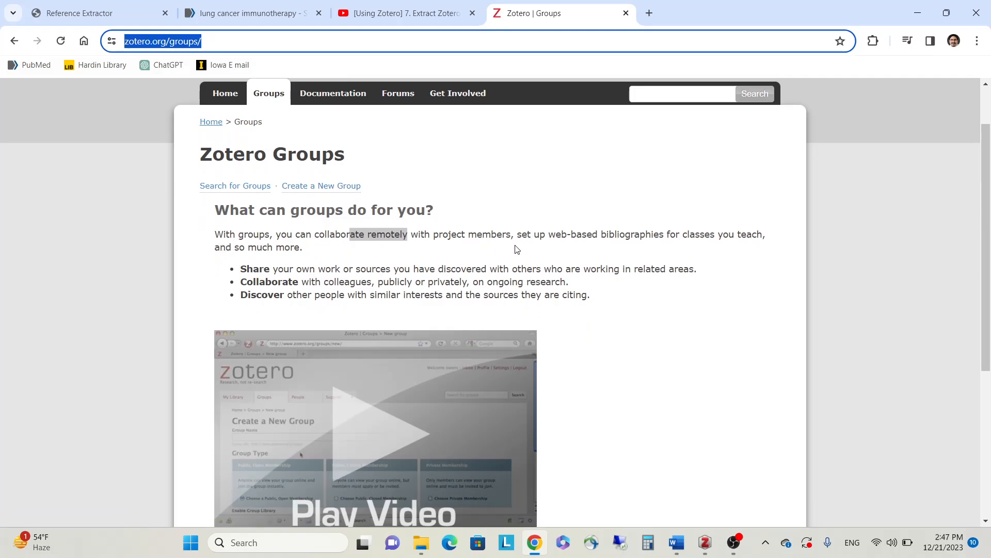
{"action": "left_click_drag", "start_coordinate": [664, 234], "coordinate": [555, 233]}
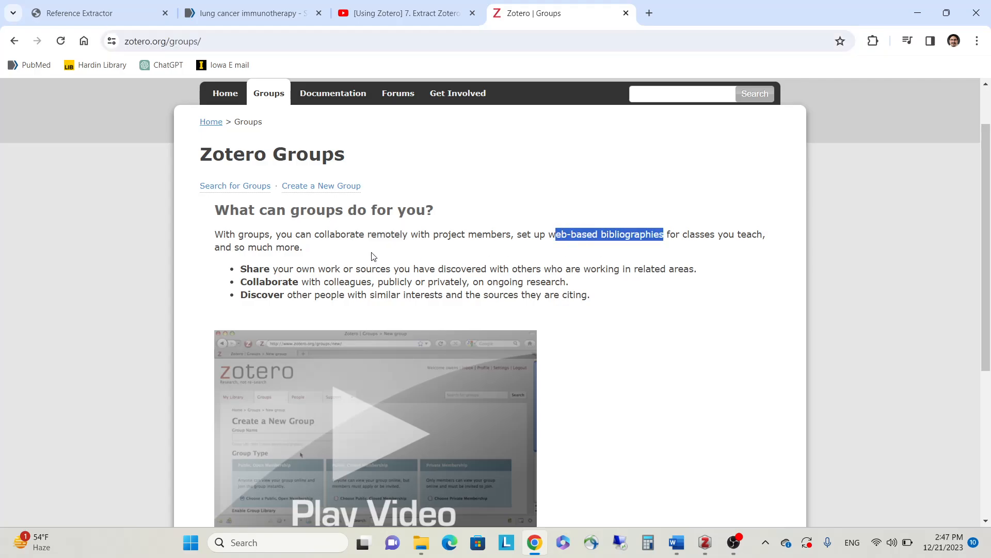
{"action": "scroll", "coordinate": [252, 259], "scroll_direction": "down", "scroll_amount": 1}
{"action": "scroll", "coordinate": [330, 227], "scroll_direction": "up", "scroll_amount": 2}
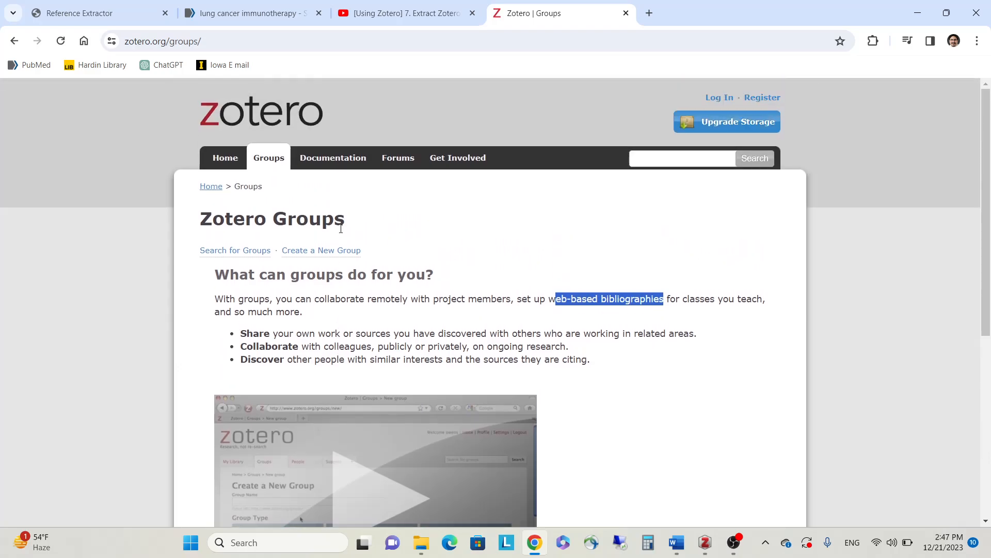
Review the Zotero Groups page from its web address down to the introductory video, and clear the text highlight.
{"action": "scroll", "coordinate": [360, 278], "scroll_direction": "down", "scroll_amount": 2}
{"action": "scroll", "coordinate": [232, 181], "scroll_direction": "up", "scroll_amount": 2}
{"action": "left_click", "coordinate": [224, 42]}
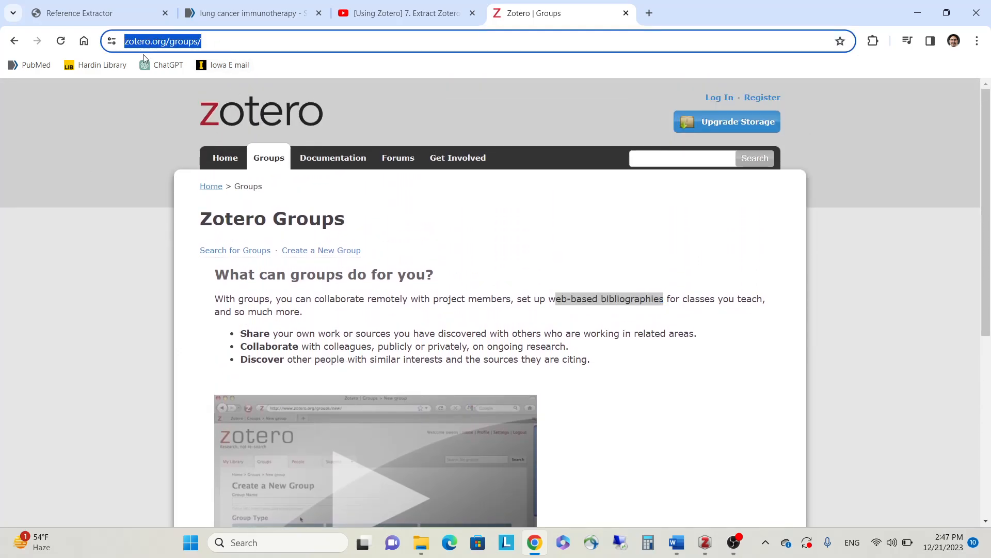
{"action": "scroll", "coordinate": [310, 233], "scroll_direction": "down", "scroll_amount": 3}
{"action": "scroll", "coordinate": [325, 222], "scroll_direction": "down", "scroll_amount": 2}
{"action": "scroll", "coordinate": [562, 253], "scroll_direction": "up", "scroll_amount": 4}
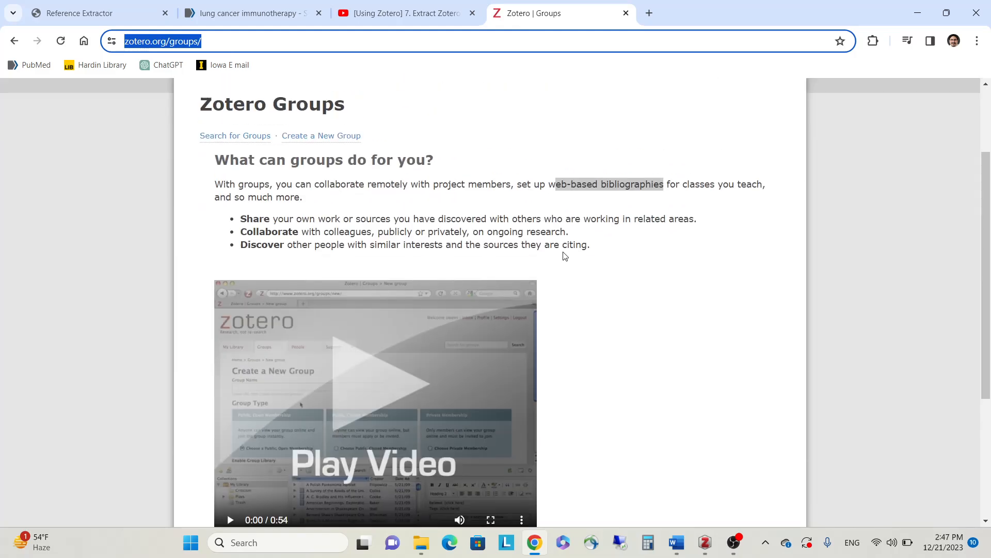
{"action": "scroll", "coordinate": [497, 269], "scroll_direction": "down", "scroll_amount": 2}
{"action": "scroll", "coordinate": [494, 269], "scroll_direction": "up", "scroll_amount": 3}
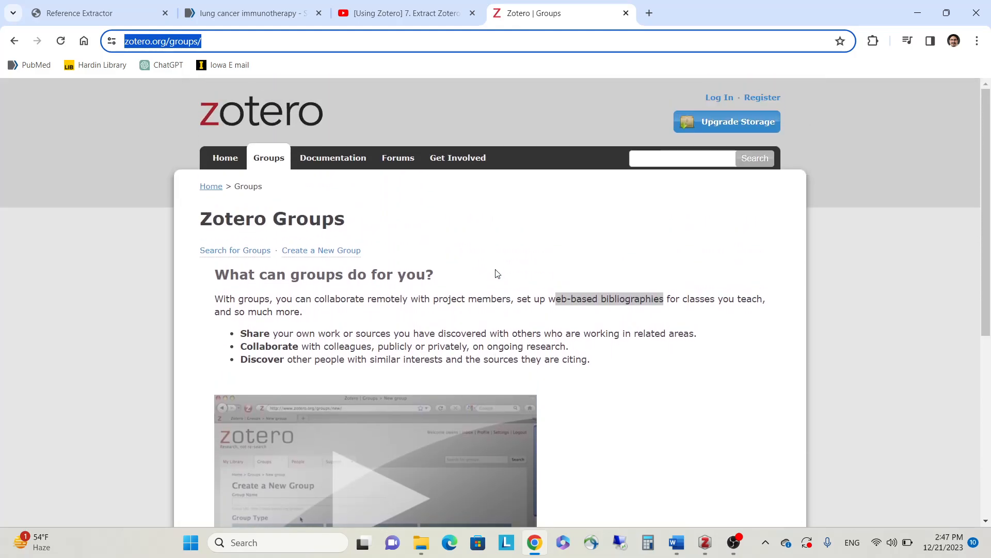
{"action": "left_click", "coordinate": [492, 272]}
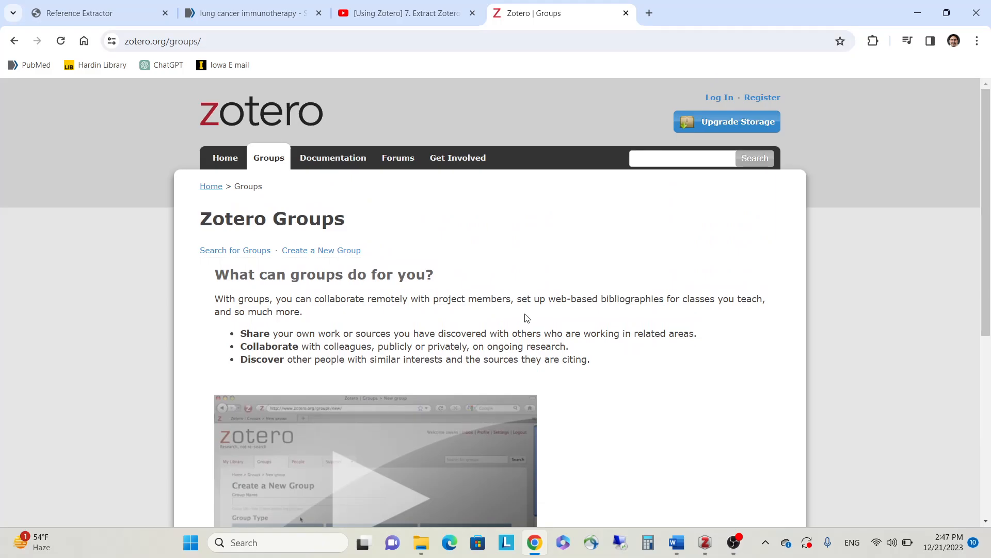
Highlight "web-based" in the groups description and look over the introductory video and sign-up links.
{"action": "left_click_drag", "start_coordinate": [601, 300], "coordinate": [552, 296]}
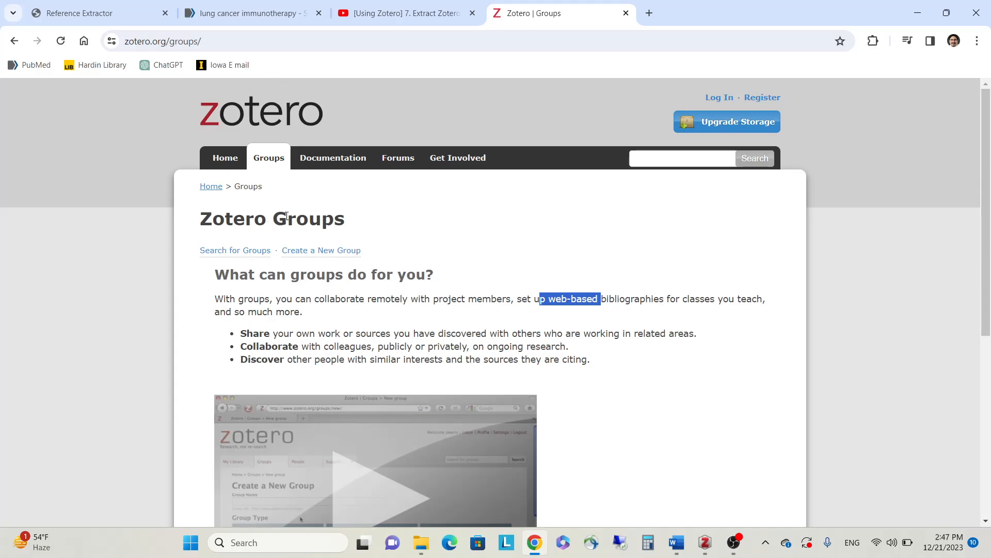
{"action": "scroll", "coordinate": [286, 216], "scroll_direction": "down", "scroll_amount": 2}
{"action": "scroll", "coordinate": [103, 270], "scroll_direction": "down", "scroll_amount": 1}
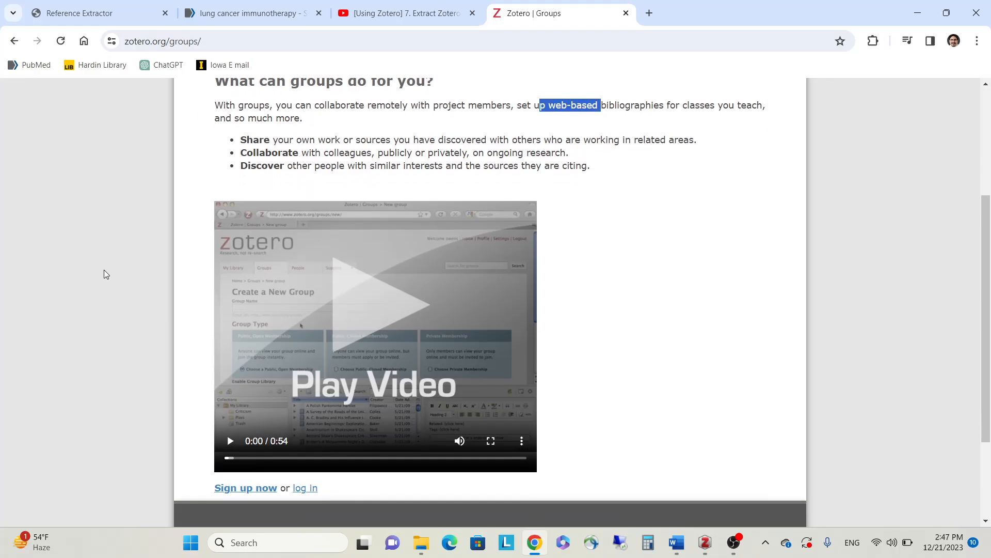
{"action": "scroll", "coordinate": [103, 270], "scroll_direction": "up", "scroll_amount": 3}
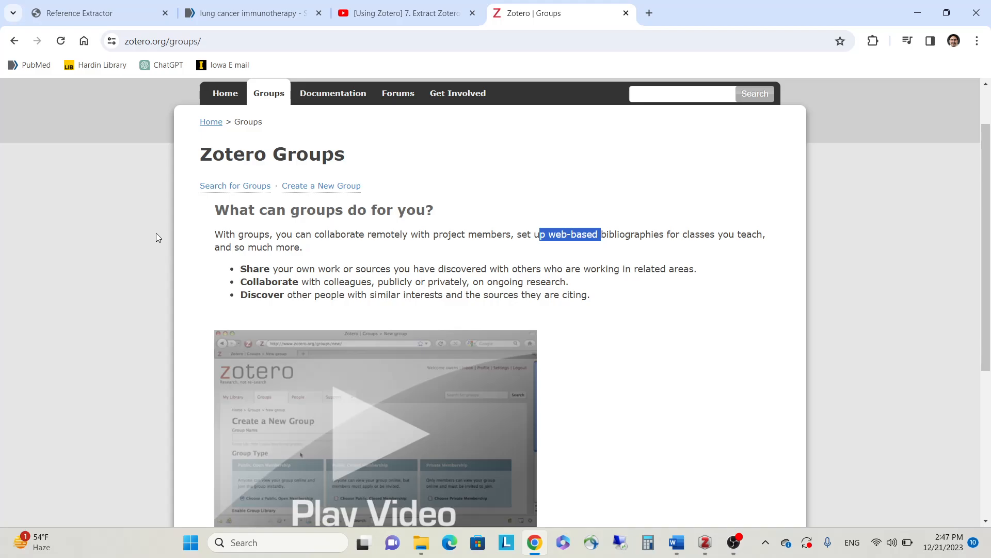
{"action": "scroll", "coordinate": [420, 254], "scroll_direction": "down", "scroll_amount": 1}
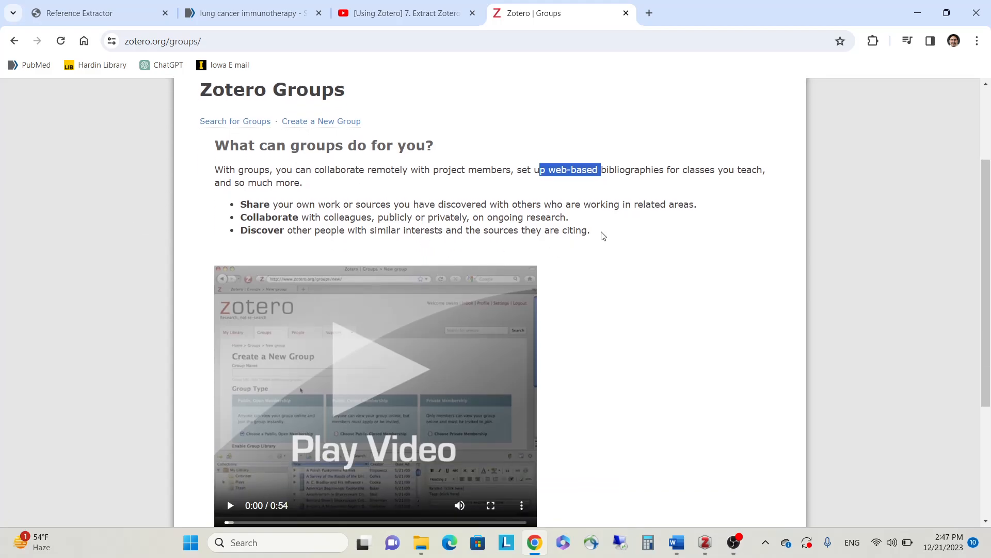
Highlight the whole "What can groups do for you?" section through the Discover point, and review the rest of the page.
{"action": "left_click_drag", "start_coordinate": [603, 236], "coordinate": [181, 151]}
{"action": "scroll", "coordinate": [90, 221], "scroll_direction": "up", "scroll_amount": 1}
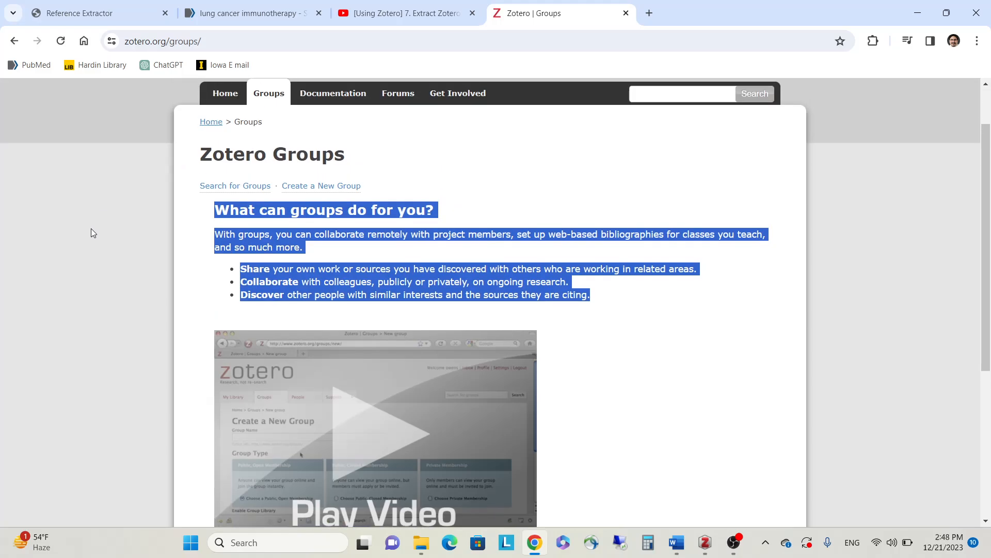
{"action": "scroll", "coordinate": [91, 233], "scroll_direction": "up", "scroll_amount": 1}
{"action": "scroll", "coordinate": [83, 264], "scroll_direction": "down", "scroll_amount": 3}
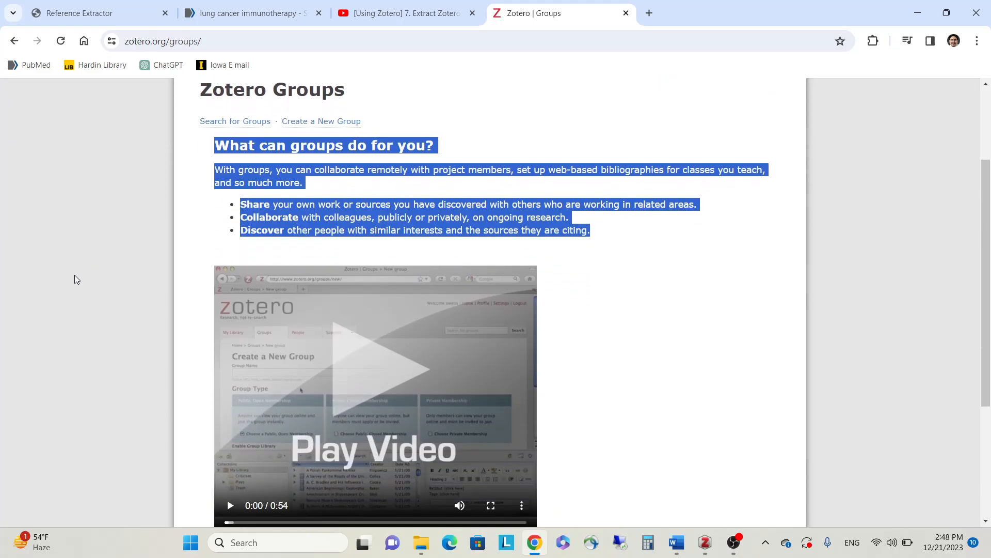
{"action": "scroll", "coordinate": [94, 265], "scroll_direction": "down", "scroll_amount": 2}
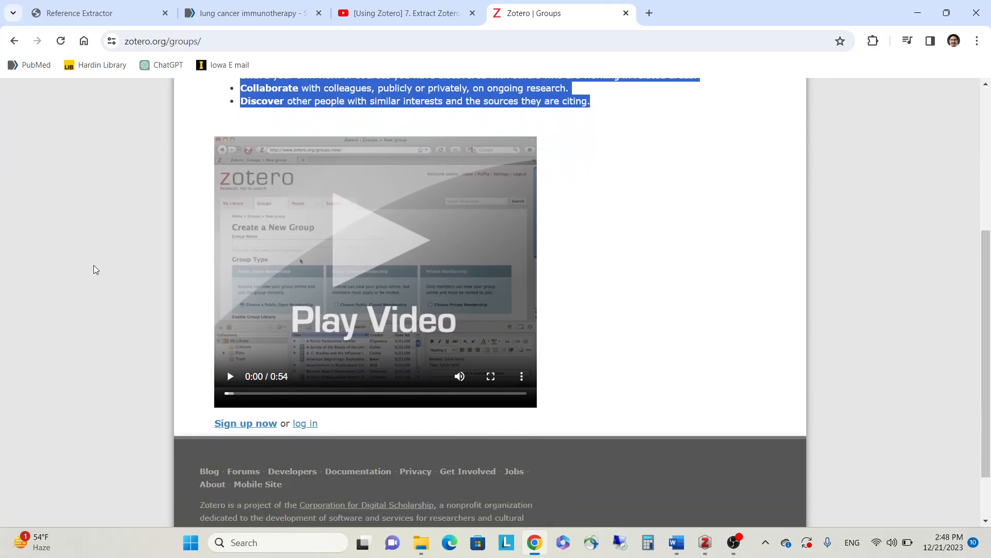
{"action": "scroll", "coordinate": [95, 265], "scroll_direction": "up", "scroll_amount": 5}
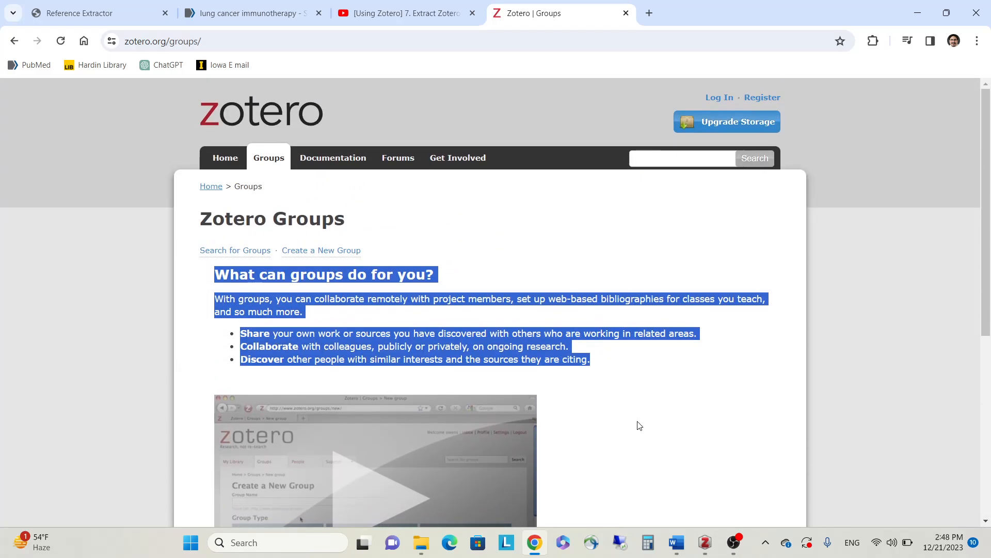
{"action": "left_click", "coordinate": [739, 537]}
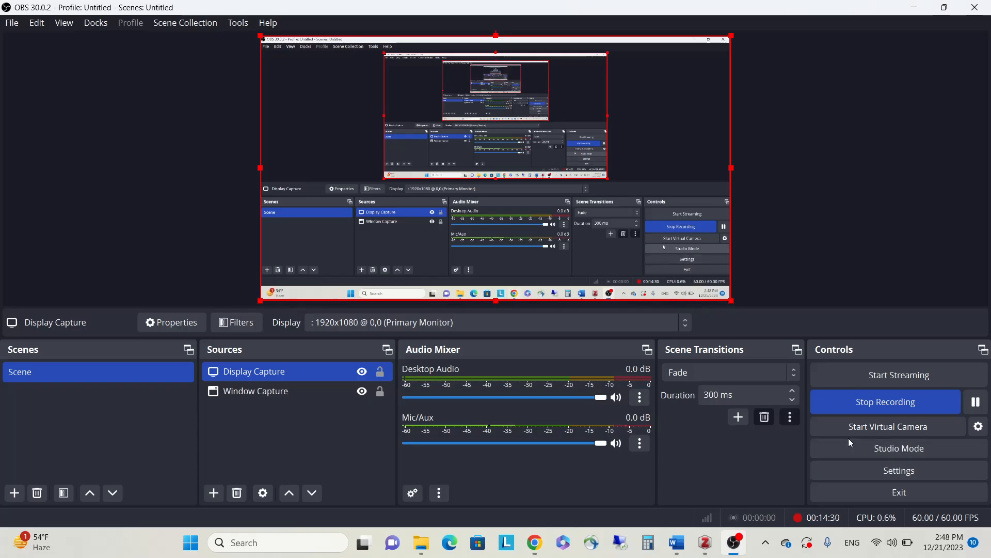